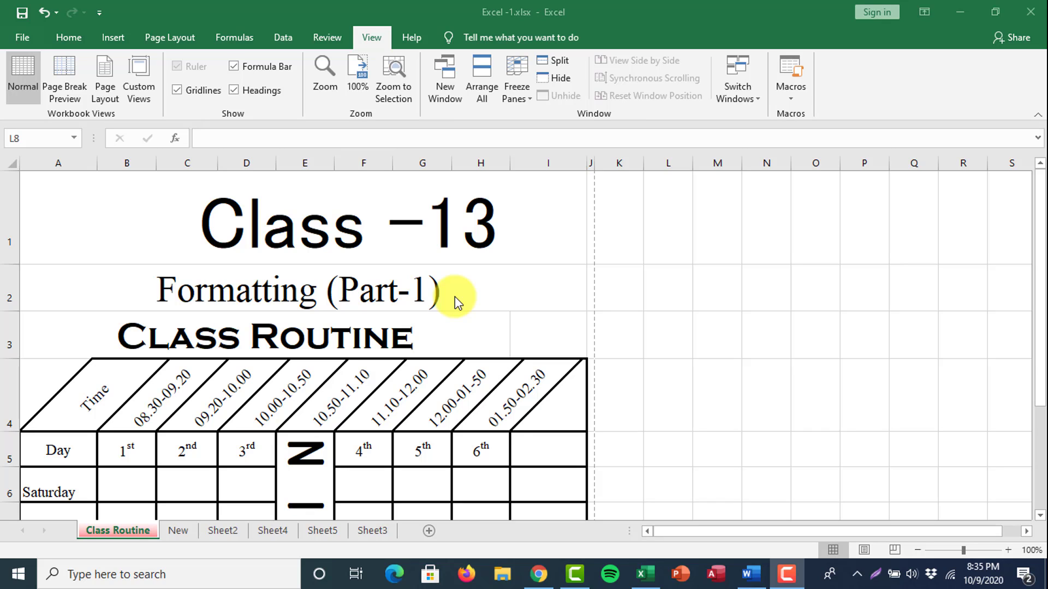
# Centre the day names Saturday to Thursday in A6:A11 both vertically and horizontally
pyautogui.scroll(-2, 519, 356)
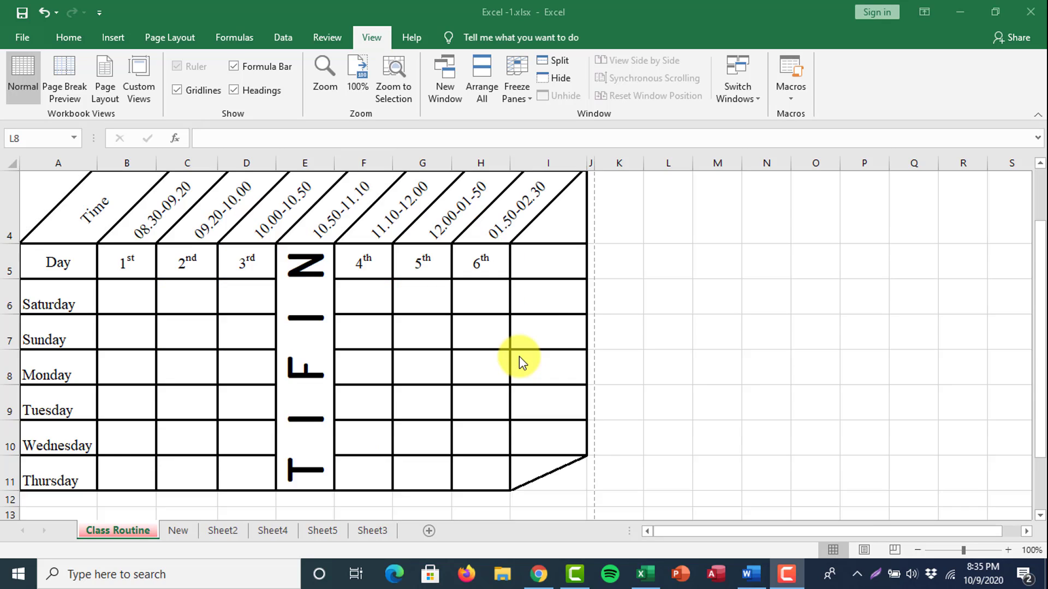
pyautogui.scroll(1, 519, 356)
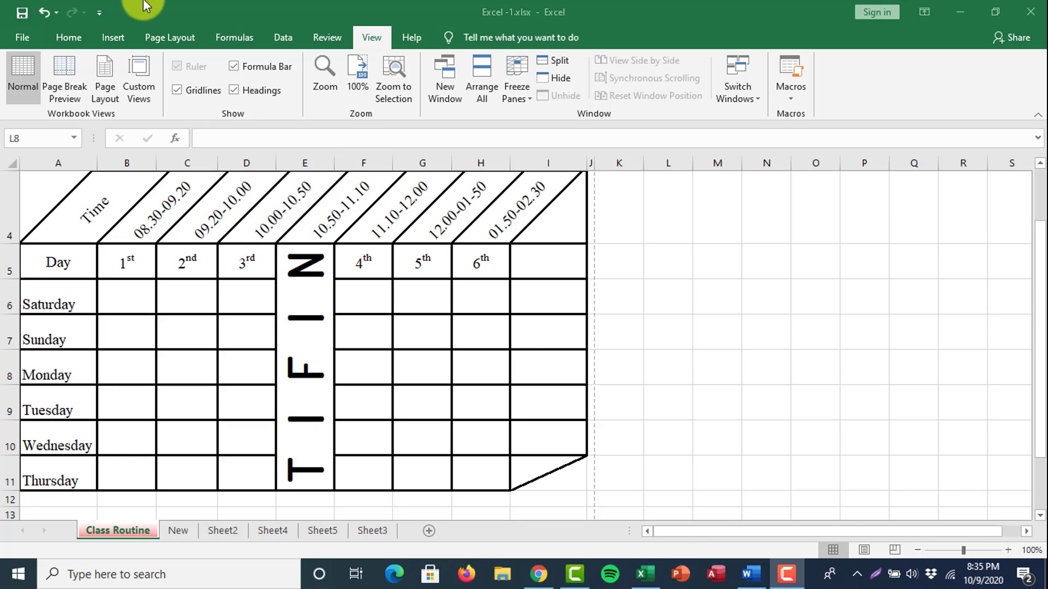
pyautogui.click(52, 300)
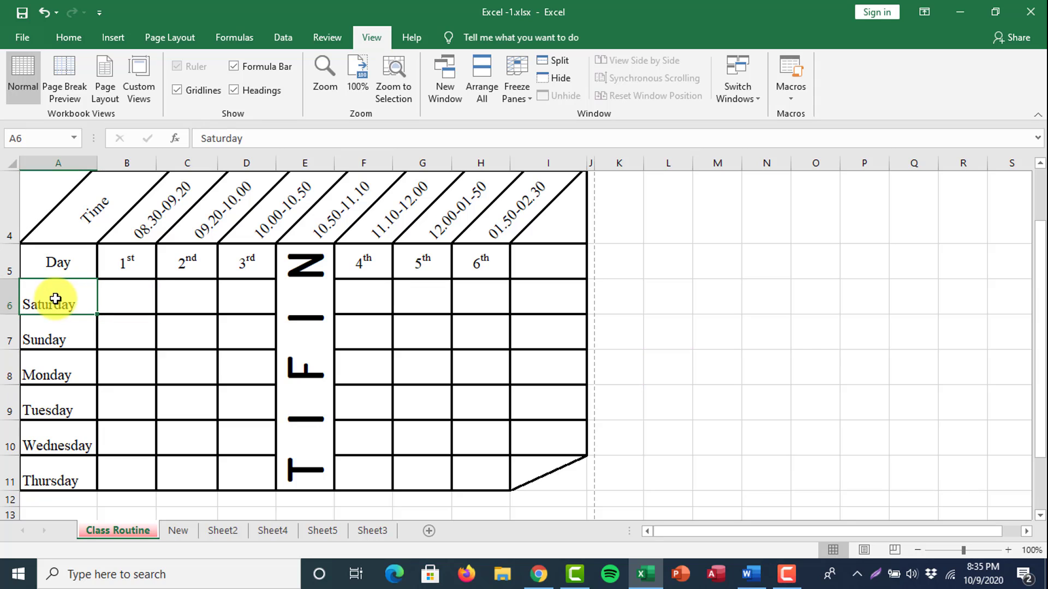
pyautogui.moveTo(57, 317); pyautogui.dragTo(68, 345)
pyautogui.click(212, 404)
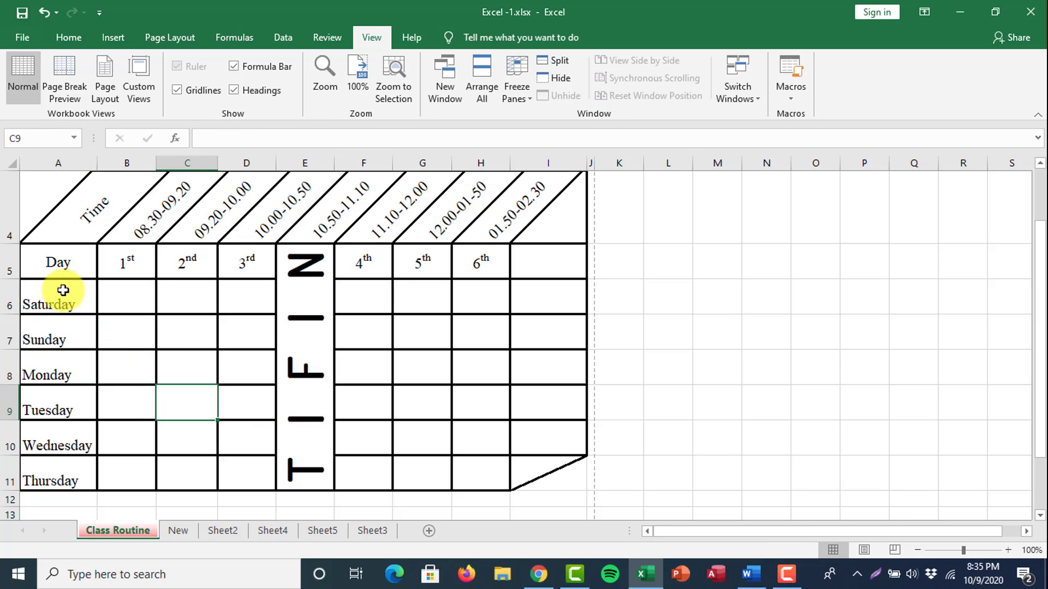
pyautogui.moveTo(62, 293); pyautogui.dragTo(82, 475)
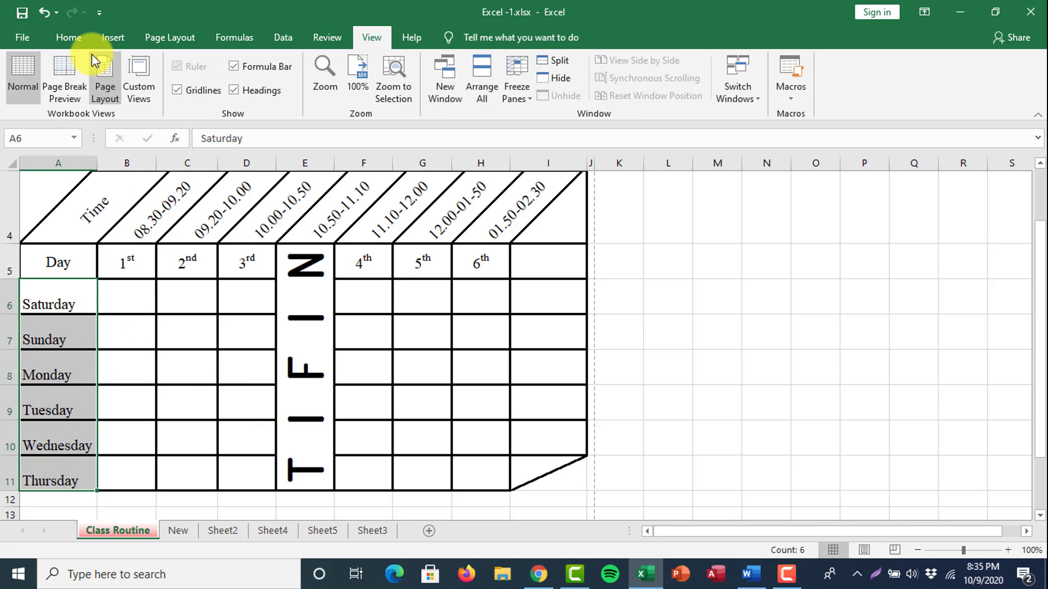
pyautogui.click(79, 42)
pyautogui.click(322, 66)
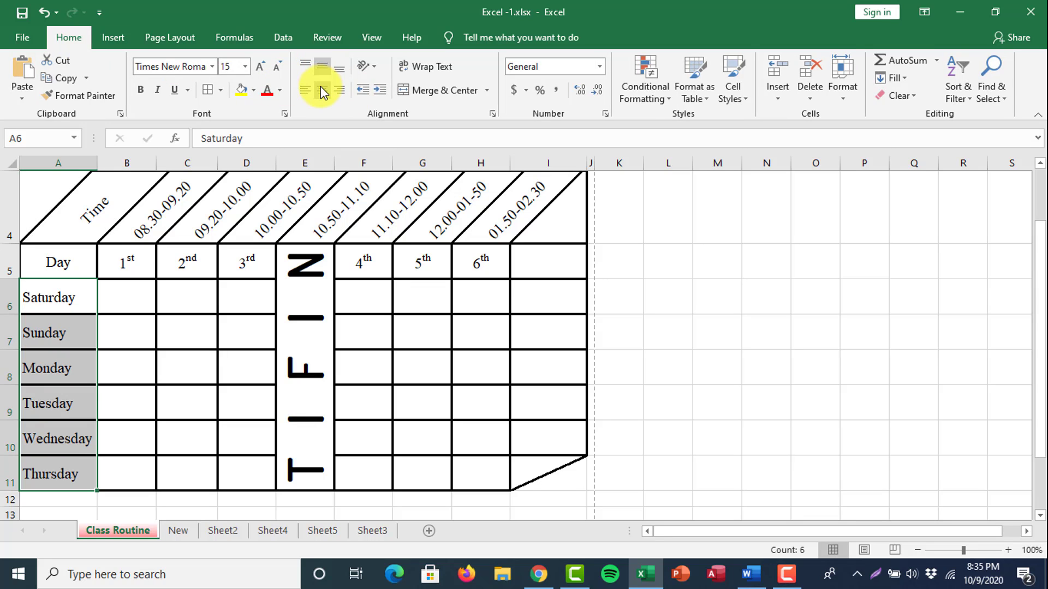
pyautogui.click(322, 90)
pyautogui.click(740, 327)
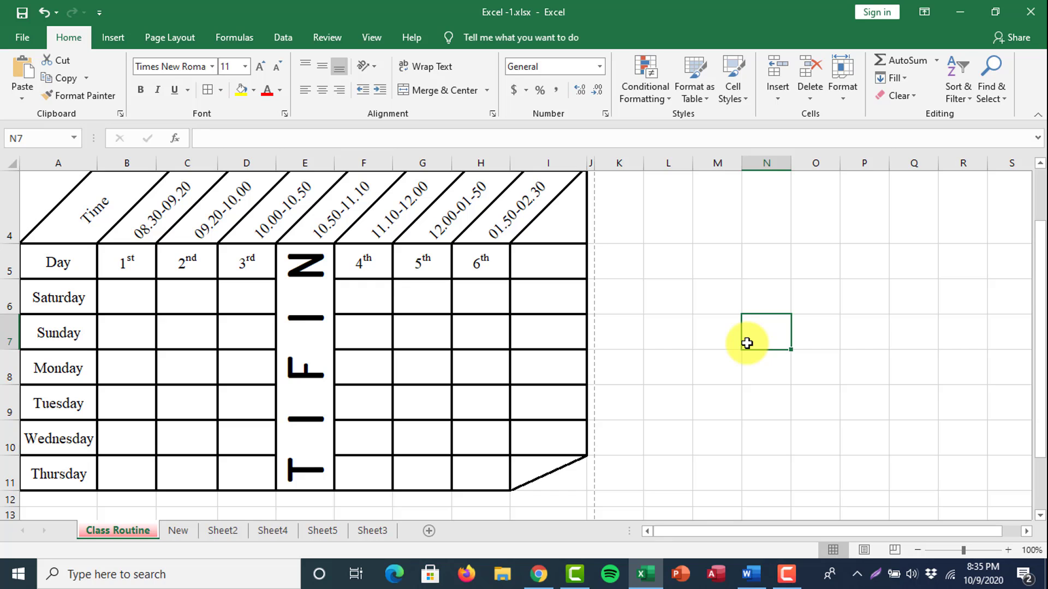
# Examine the class routine from its title rows down through the slanted time headings, period row and day rows
pyautogui.scroll(1, 708, 330)
pyautogui.scroll(-1, 708, 330)
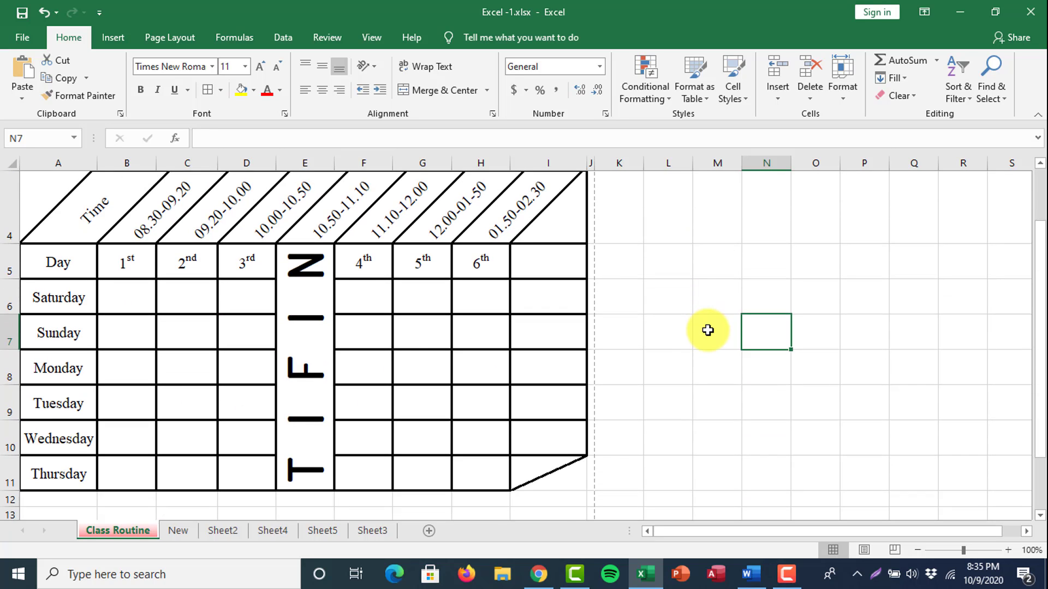
pyautogui.scroll(1, 708, 330)
pyautogui.scroll(-3, 707, 330)
pyautogui.scroll(2, 708, 331)
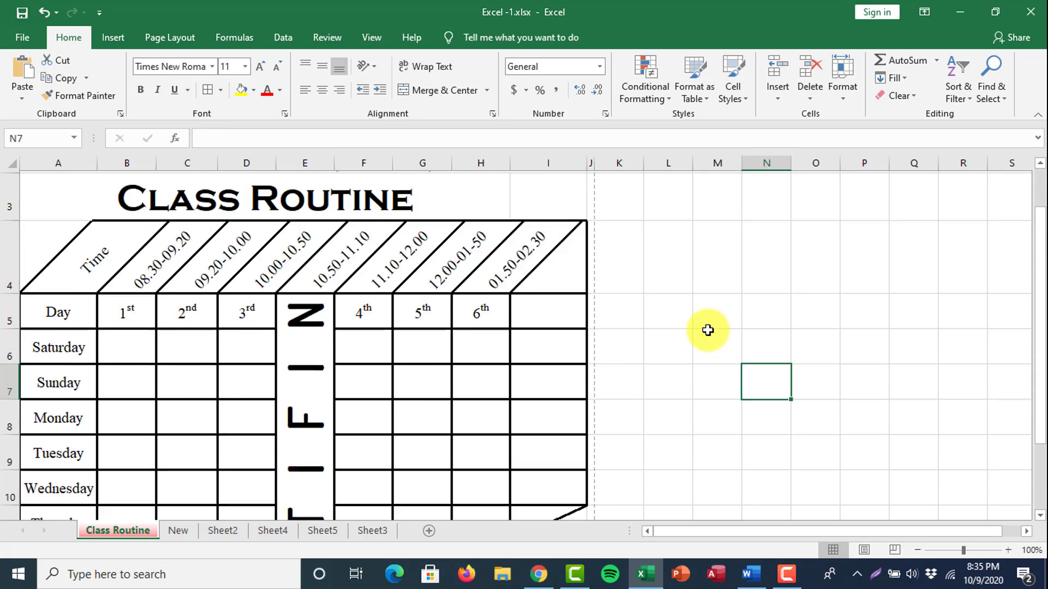
pyautogui.scroll(1, 708, 330)
pyautogui.scroll(-1, 708, 331)
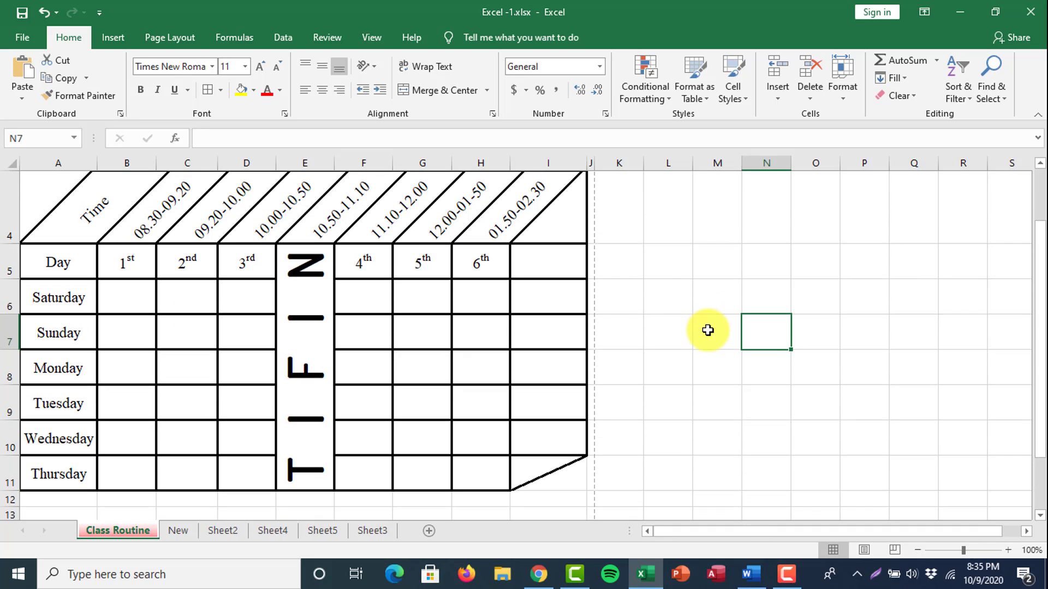
pyautogui.scroll(1, 708, 331)
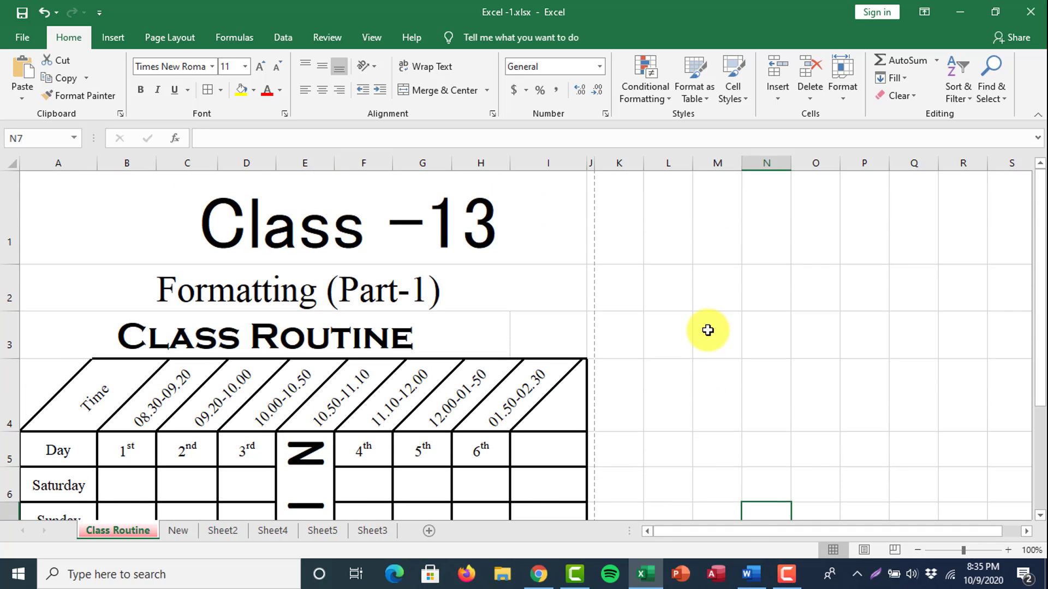
pyautogui.scroll(-1, 708, 330)
pyautogui.scroll(1, 708, 330)
pyautogui.moveTo(9, 225); pyautogui.dragTo(16, 264)
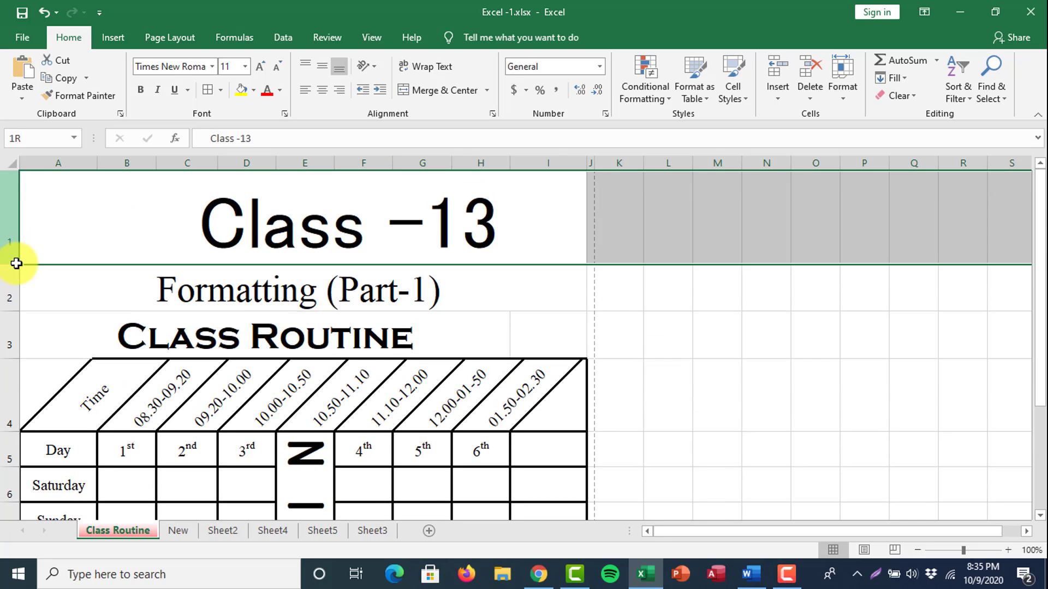
pyautogui.scroll(-1, 362, 339)
pyautogui.scroll(1, 354, 340)
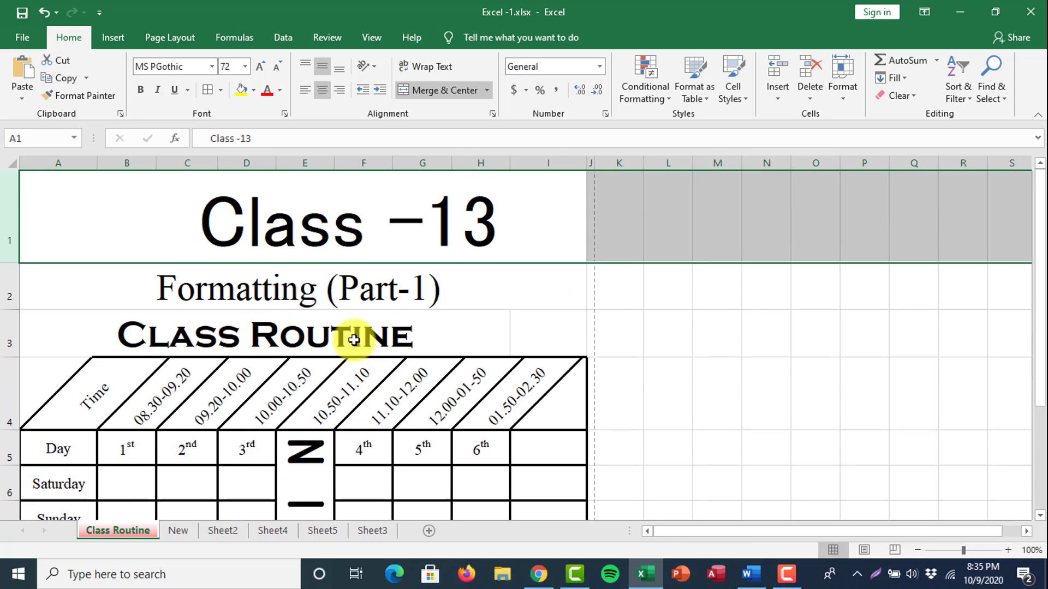
pyautogui.click(312, 334)
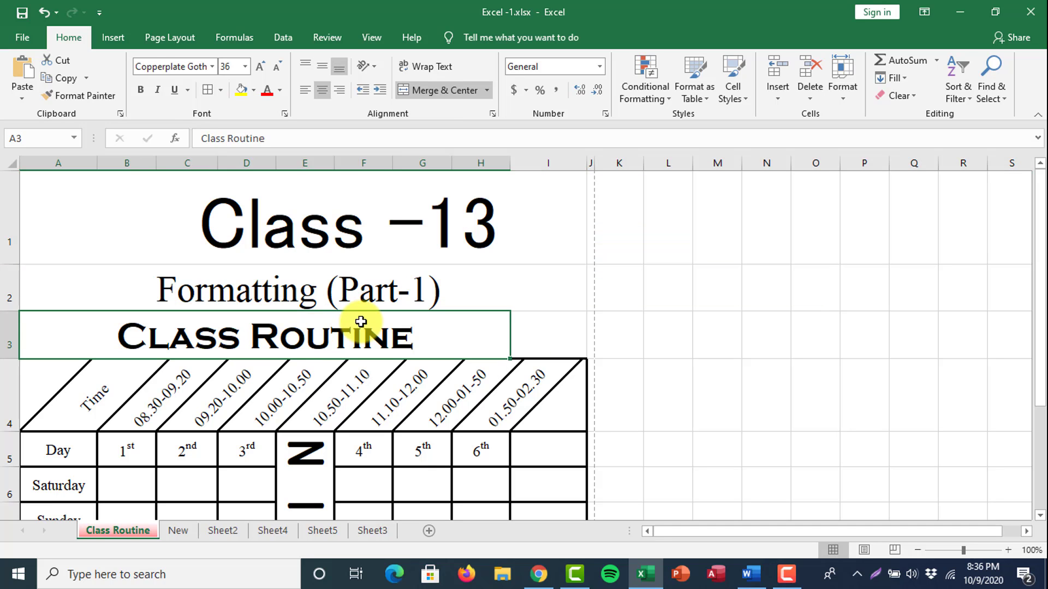
pyautogui.scroll(-1, 399, 327)
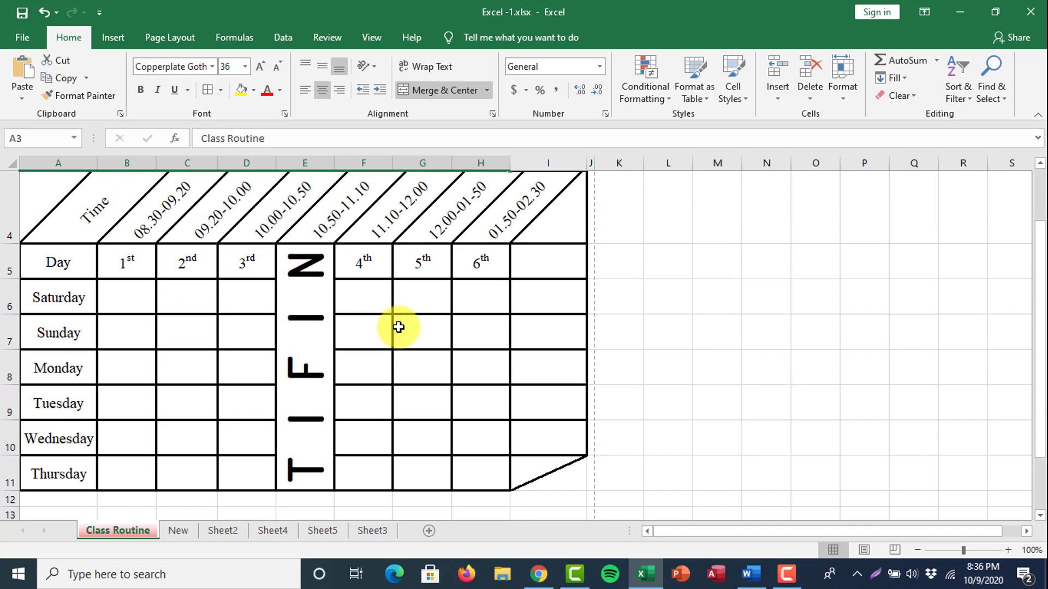
pyautogui.scroll(1, 398, 327)
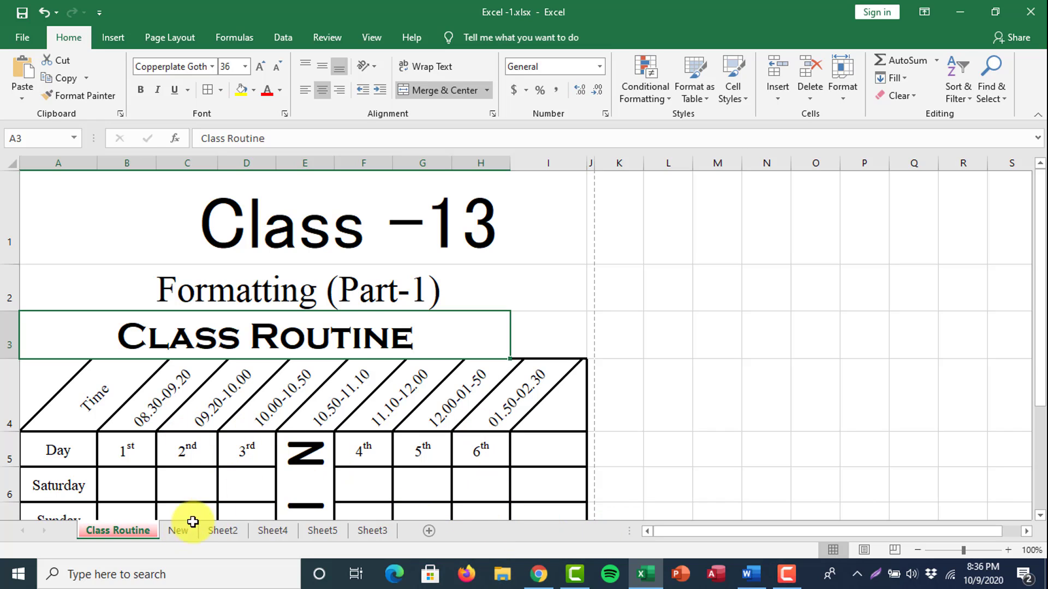
# Rename the sheet "New" as "New Class Routin"
pyautogui.click(178, 531)
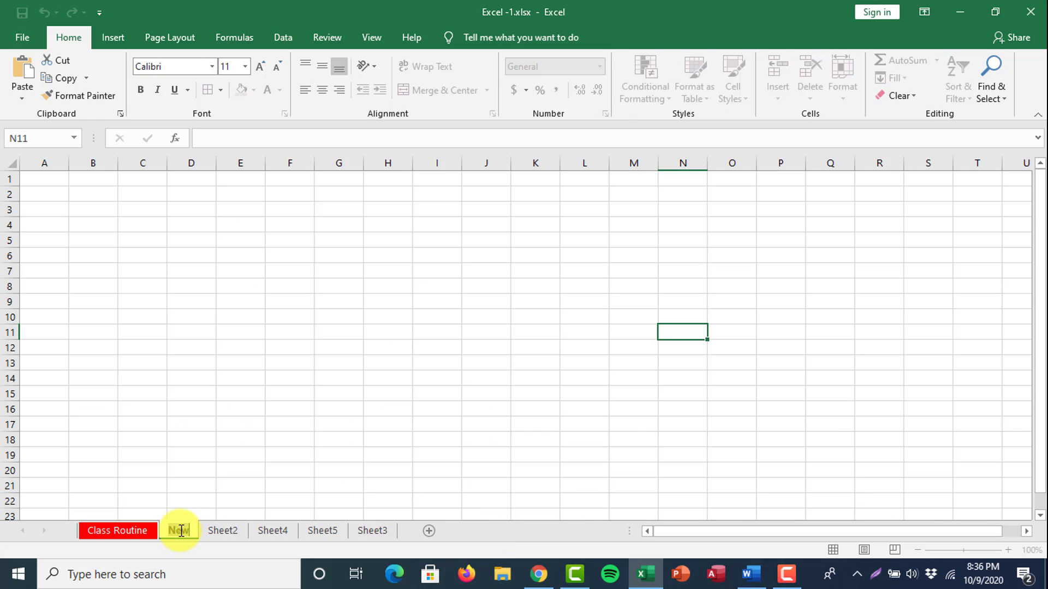
pyautogui.keyDown('ctrl'); pyautogui.click(245, 531); pyautogui.keyUp('ctrl')
pyautogui.write('N')
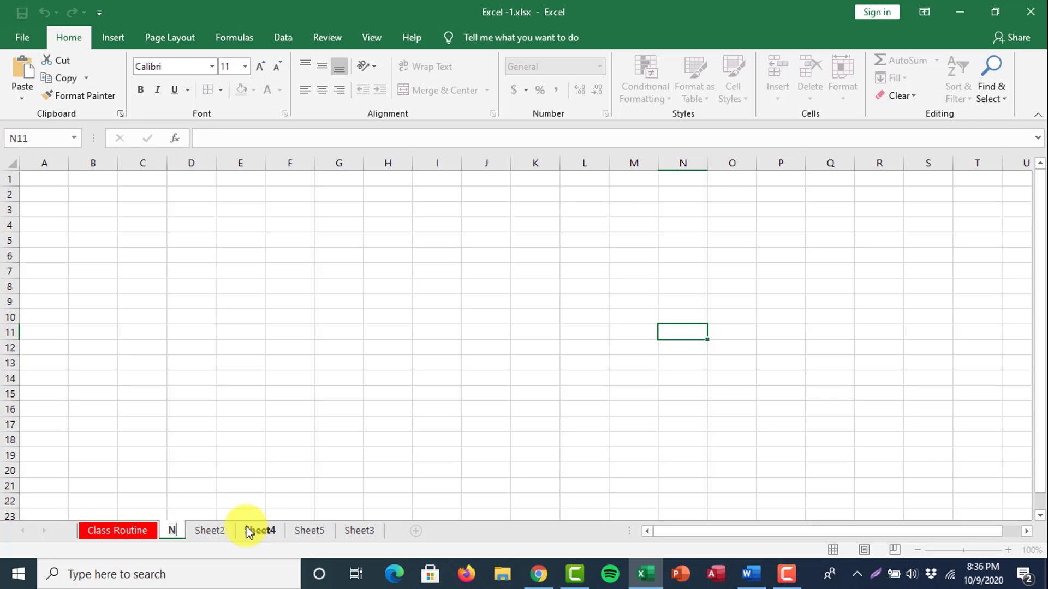
pyautogui.write('ew Cl')
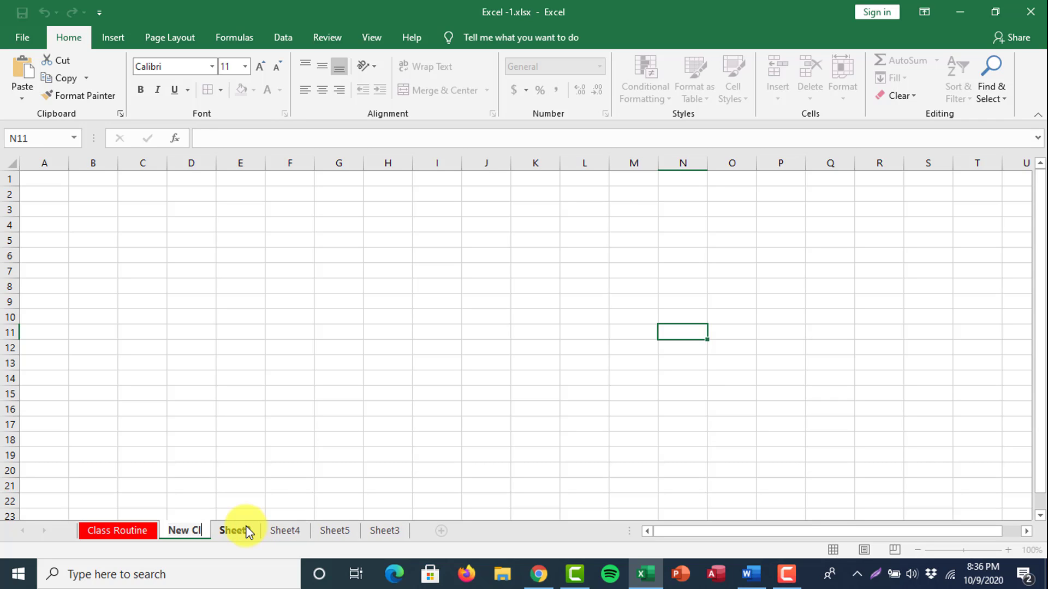
pyautogui.write('ass Routin')
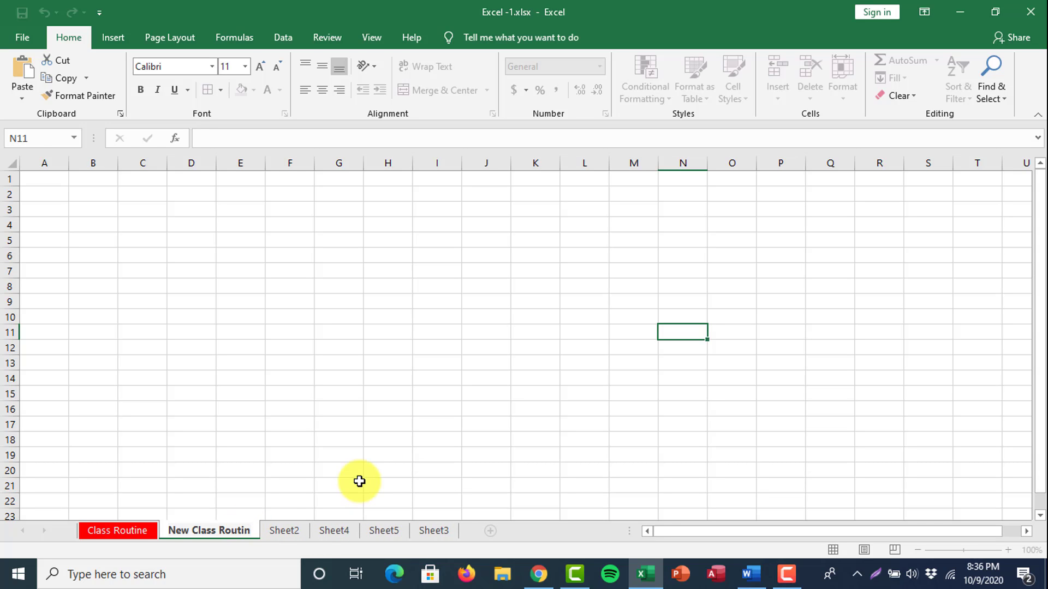
pyautogui.click(359, 440)
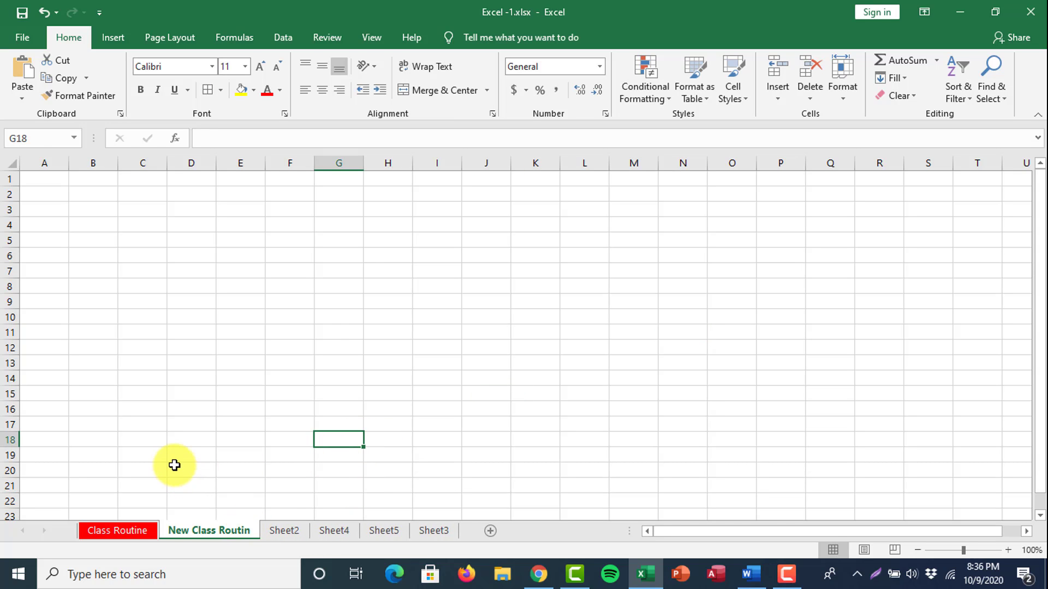
# Check the Time and Day header cells on the Class Routine sheet, and enter "Time" in A2 of the New Class Routin sheet
pyautogui.click(141, 533)
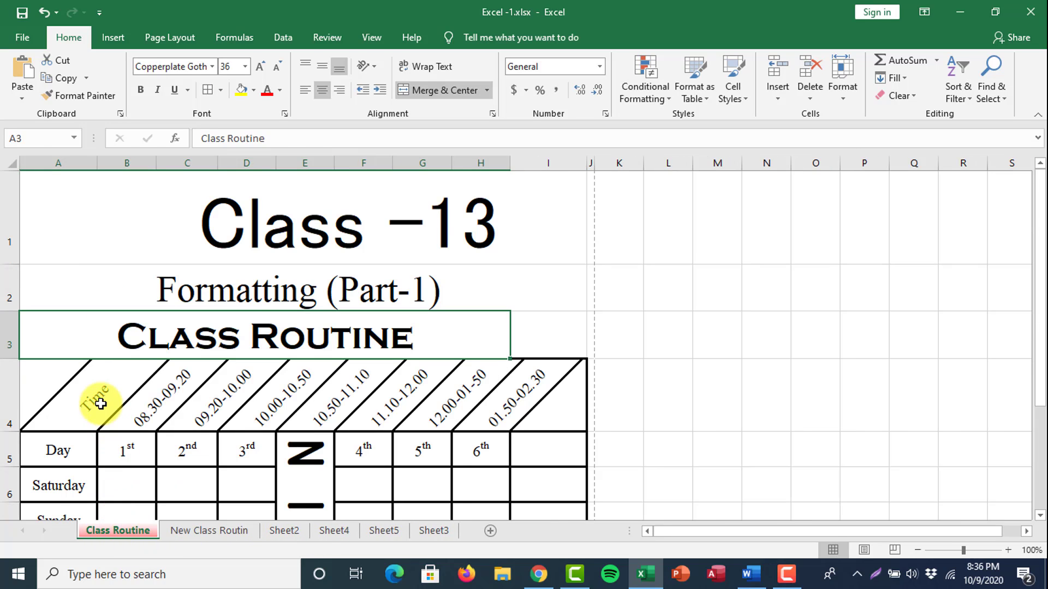
pyautogui.click(81, 412)
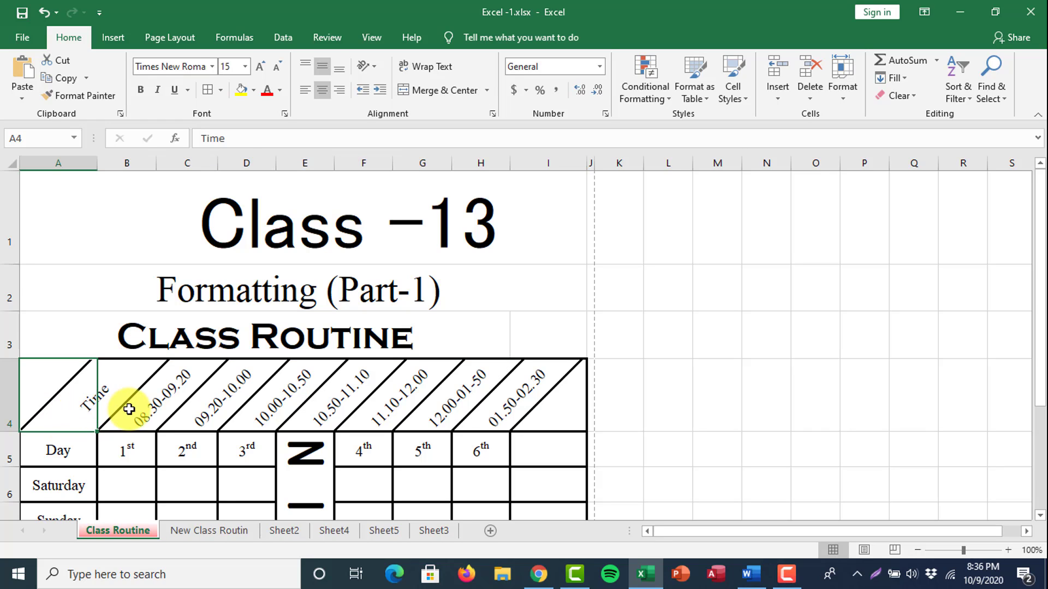
pyautogui.click(149, 410)
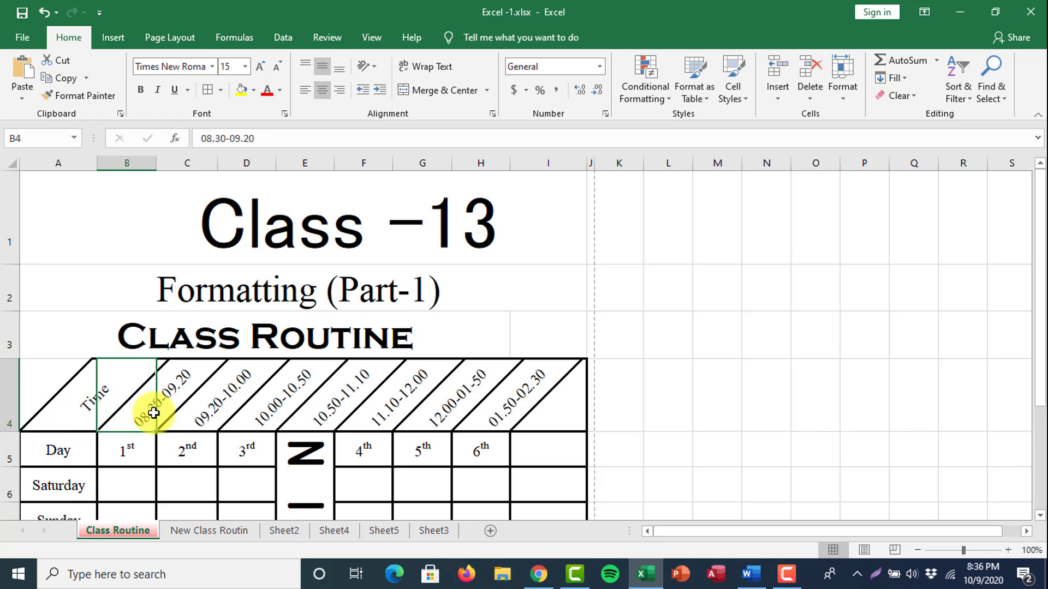
pyautogui.click(56, 451)
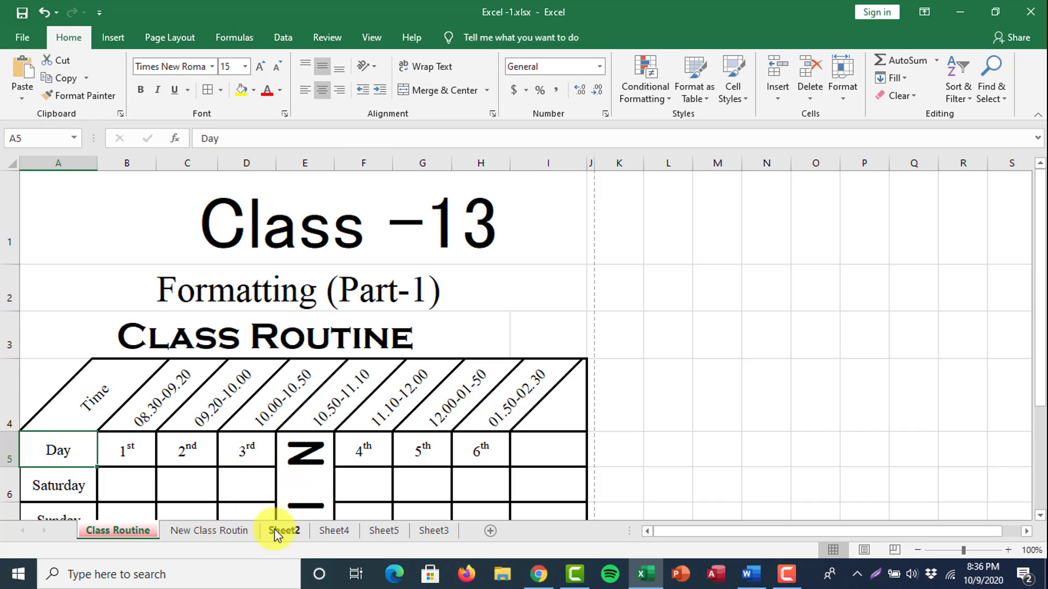
pyautogui.click(209, 529)
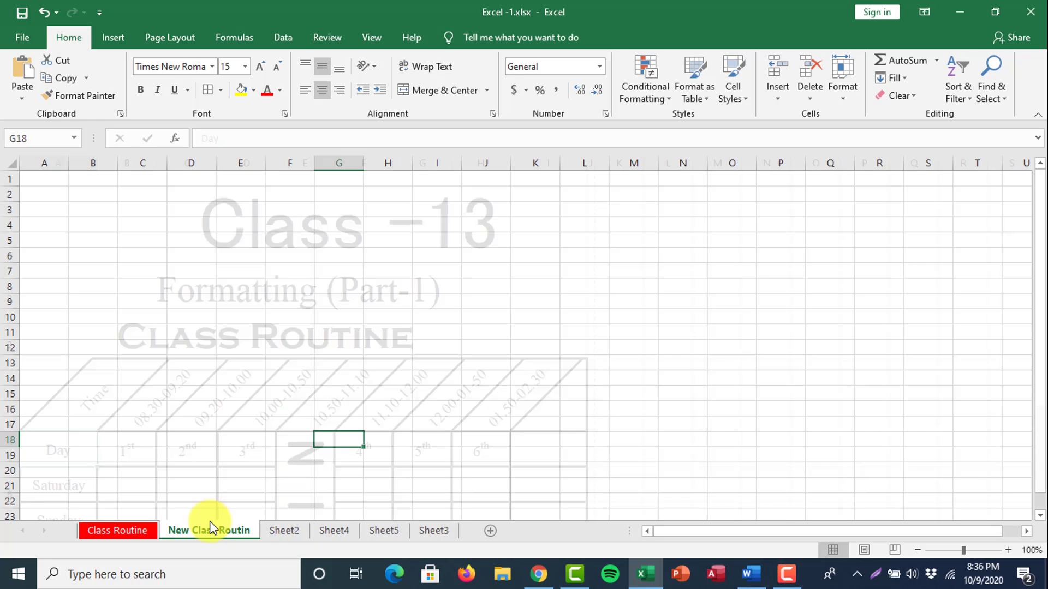
pyautogui.click(52, 193)
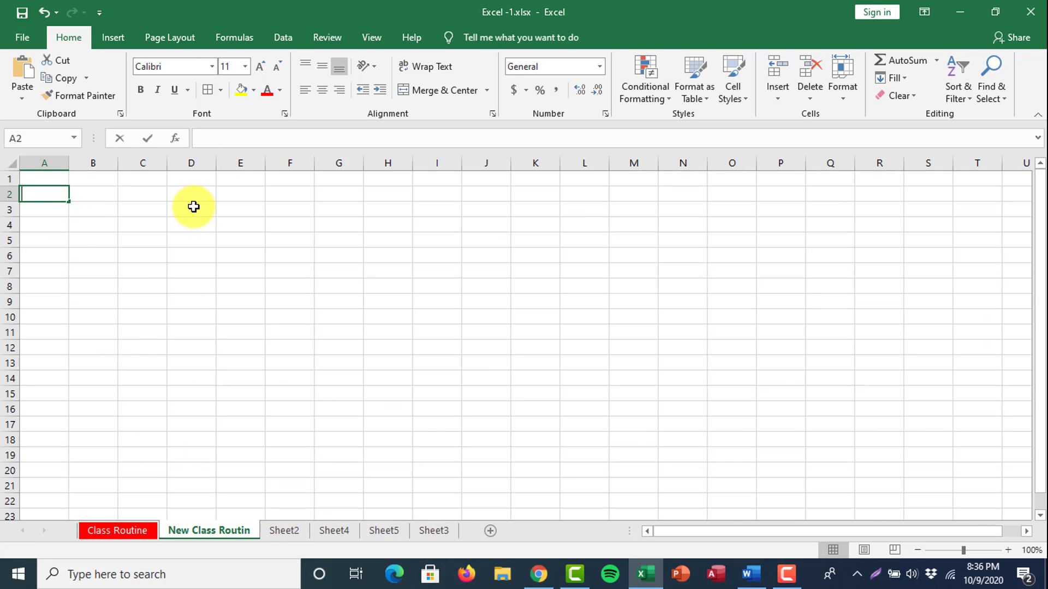
pyautogui.write('Time')
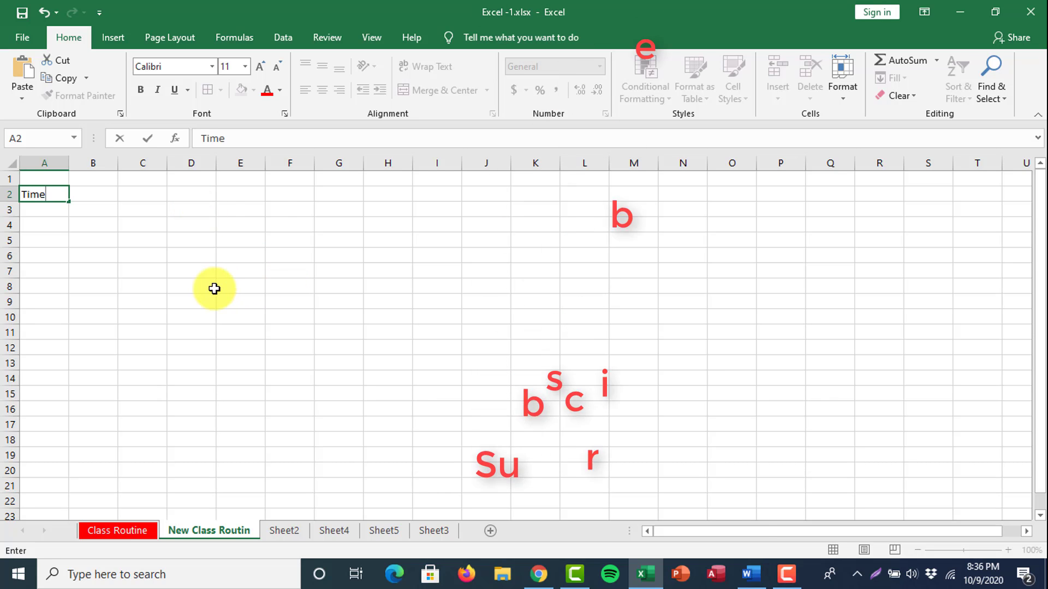
pyautogui.click(64, 330)
# Set the font size to 14 for the block of cells in columns A to D from row 2 down
pyautogui.keyDown('ctrl'); pyautogui.scroll(6, 65, 325); pyautogui.keyUp('ctrl')
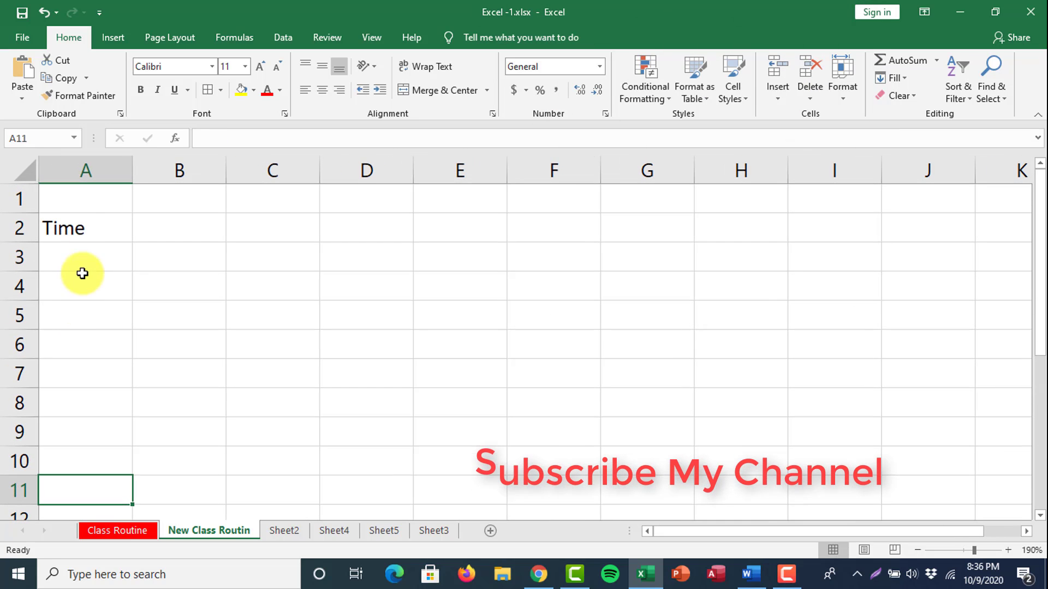
pyautogui.moveTo(72, 227); pyautogui.dragTo(394, 516)
pyautogui.click(225, 66)
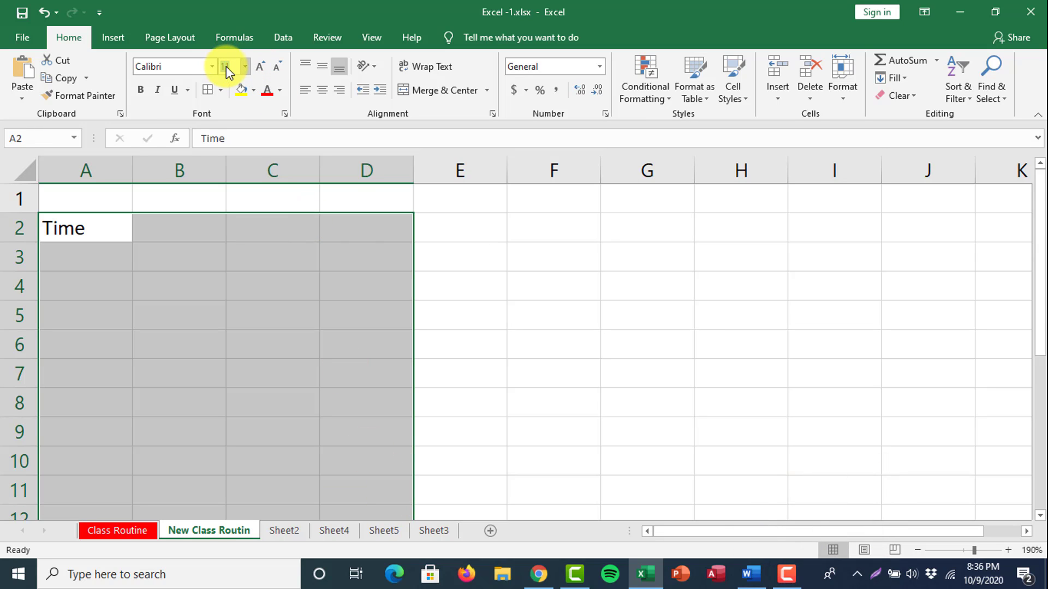
pyautogui.write('15')
pyautogui.press('Return')
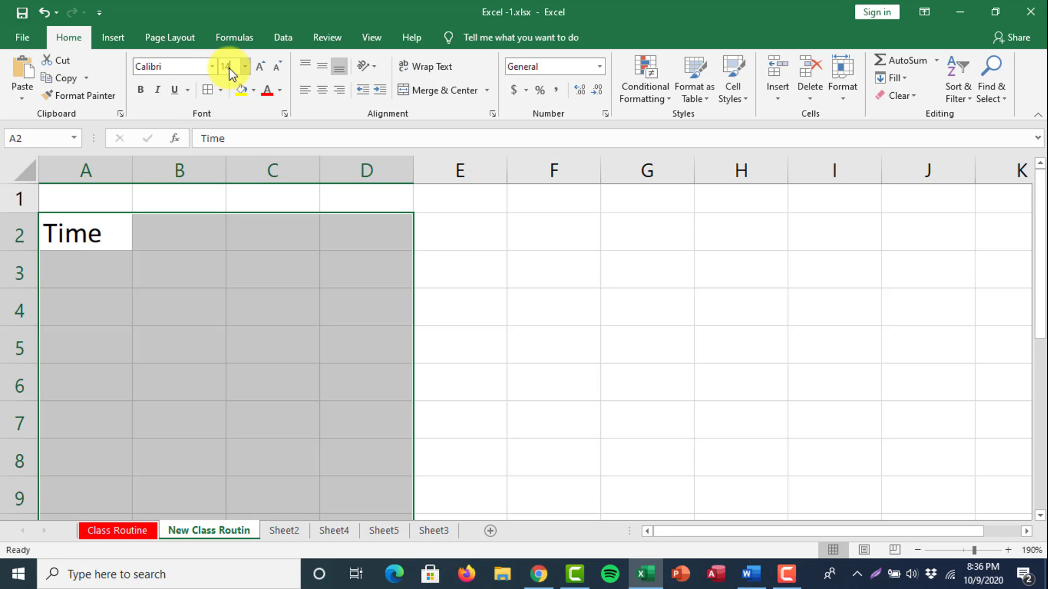
pyautogui.click(217, 230)
# Enter "Day" in cell A3, directly below the Time label
pyautogui.scroll(2, 163, 267)
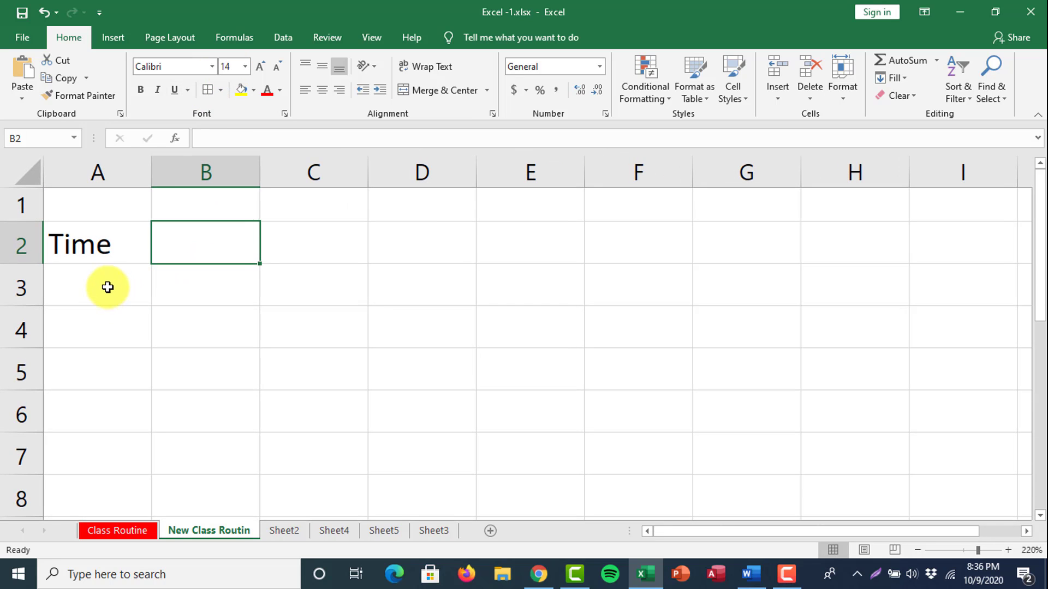
pyautogui.click(107, 287)
pyautogui.write('D')
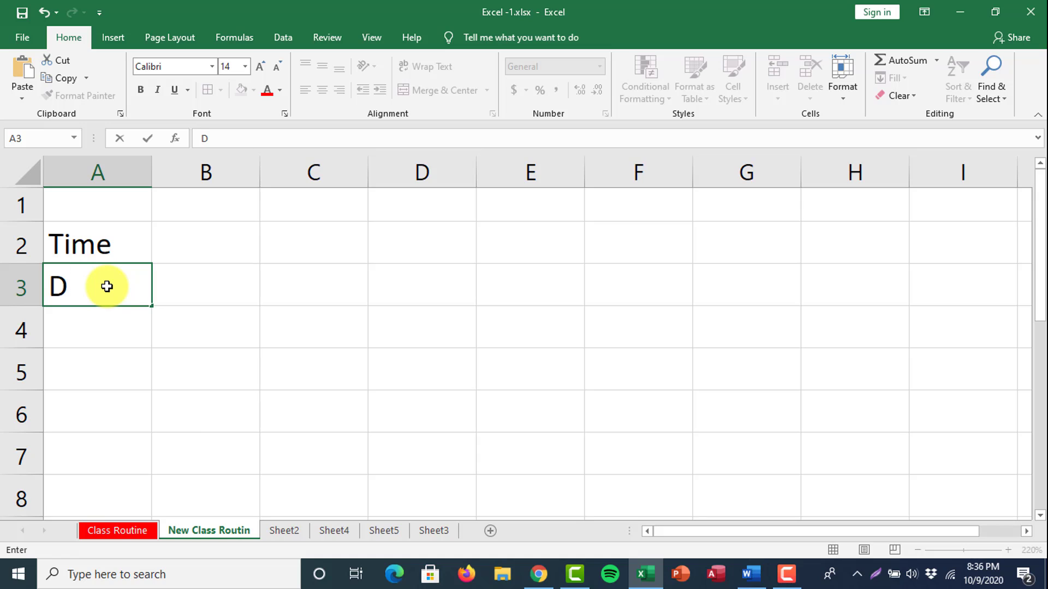
pyautogui.write('ay')
pyautogui.click(159, 296)
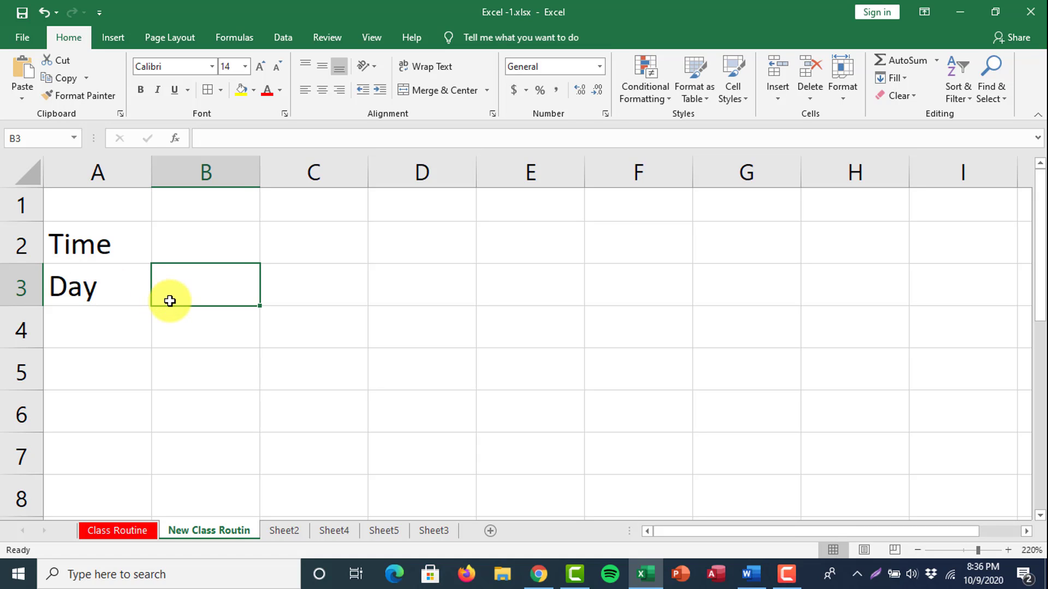
pyautogui.click(192, 234)
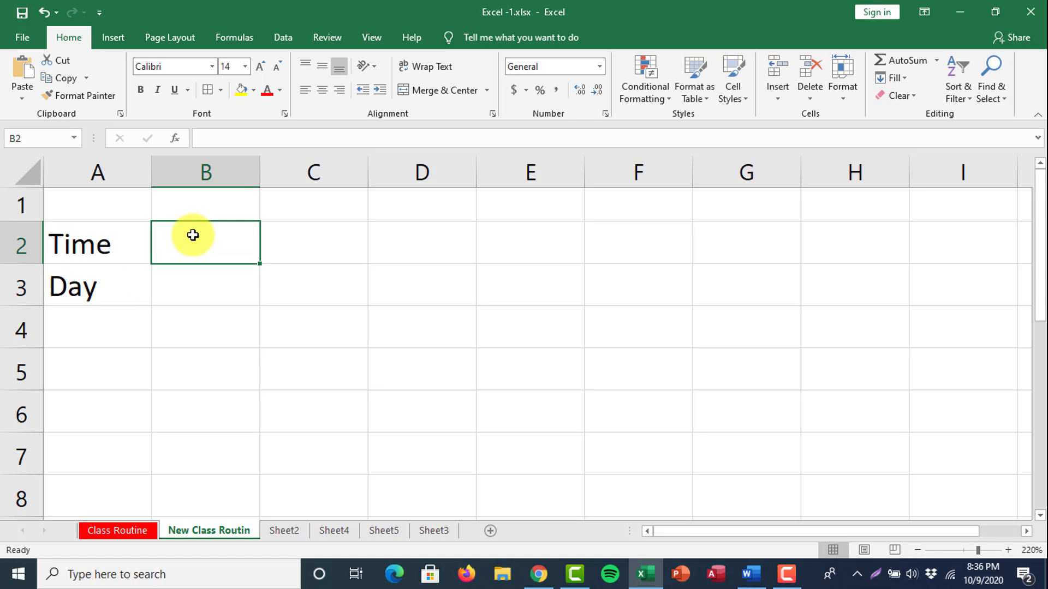
# Enter the first period's time range "08.00-08.50" in cell B2, beside the Time label
pyautogui.write('08.')
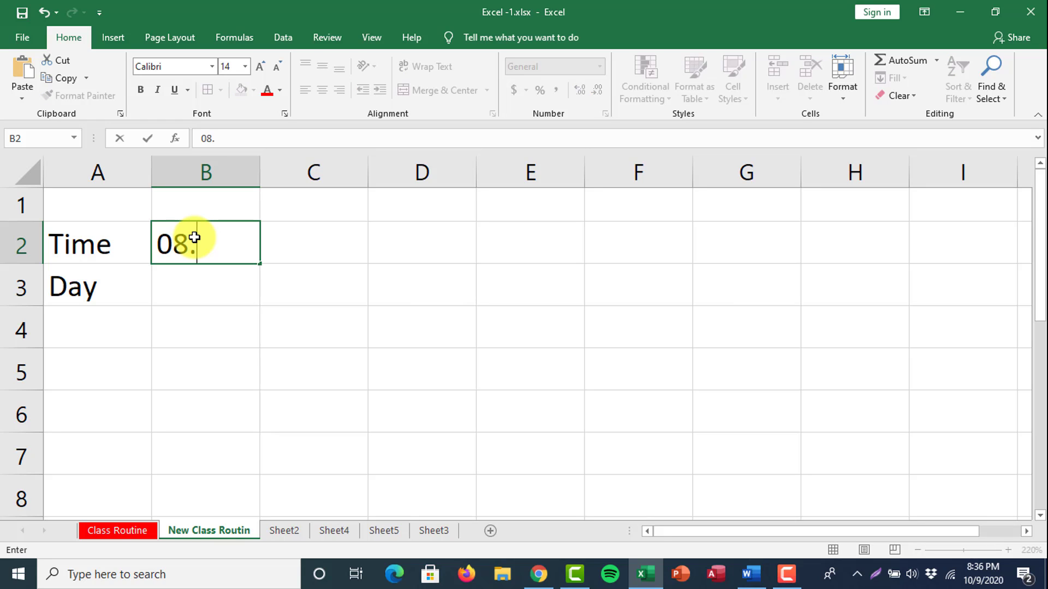
pyautogui.write('00-08')
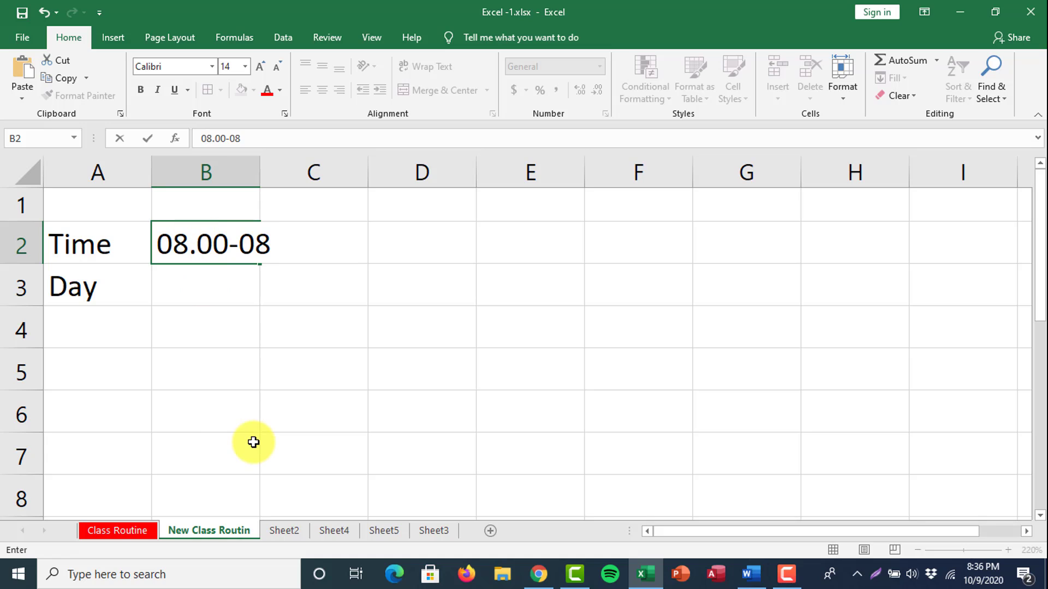
pyautogui.write('.50')
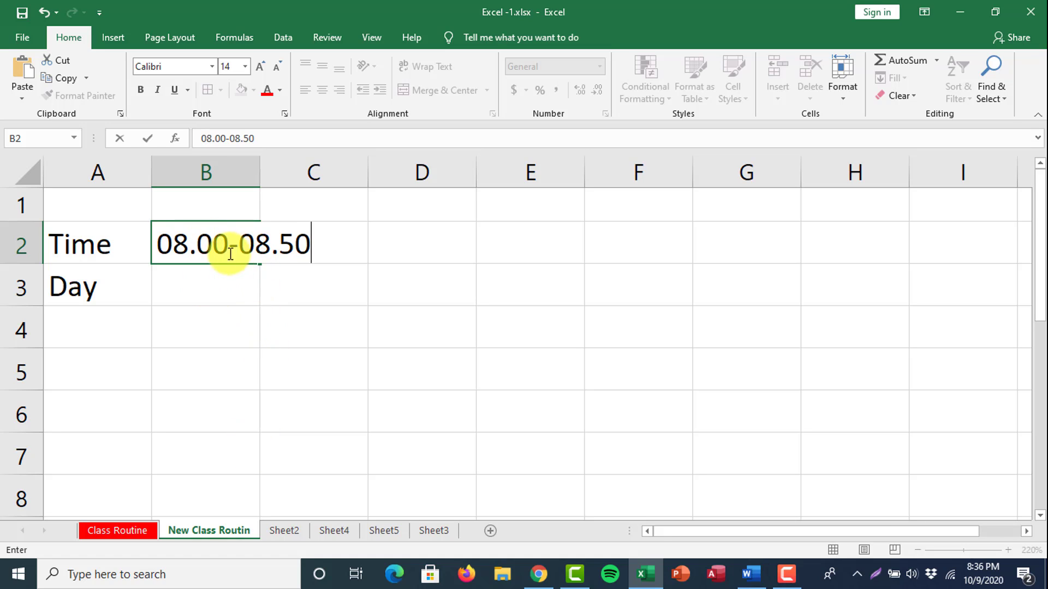
pyautogui.press('Return')
pyautogui.press('Return')
# Set the font size of the 08.00-08.50 entry in cell B2 to 12
pyautogui.click(182, 243)
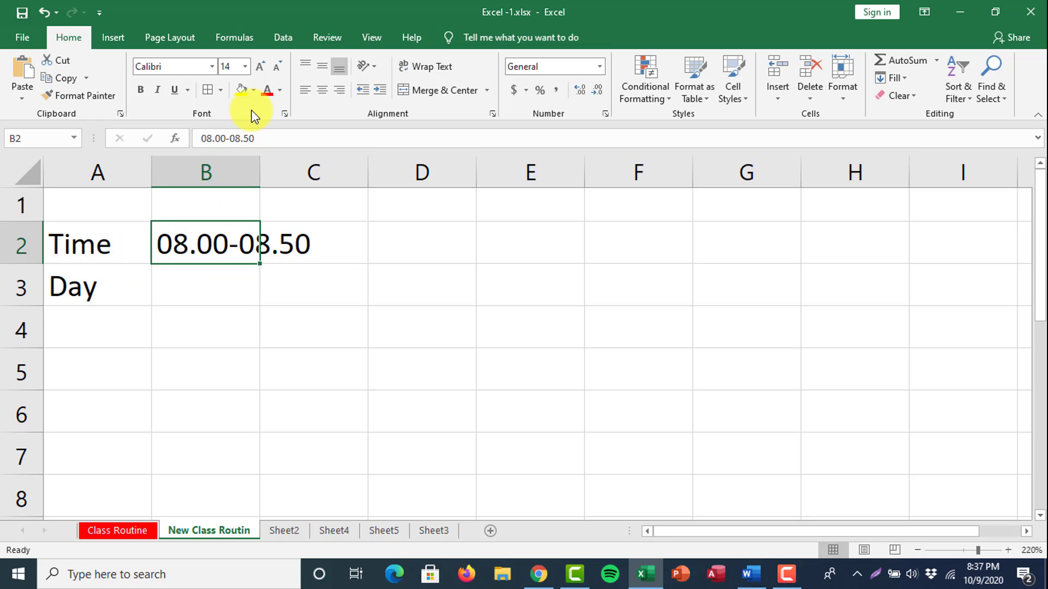
pyautogui.click(229, 67)
pyautogui.write('12')
pyautogui.press('Return')
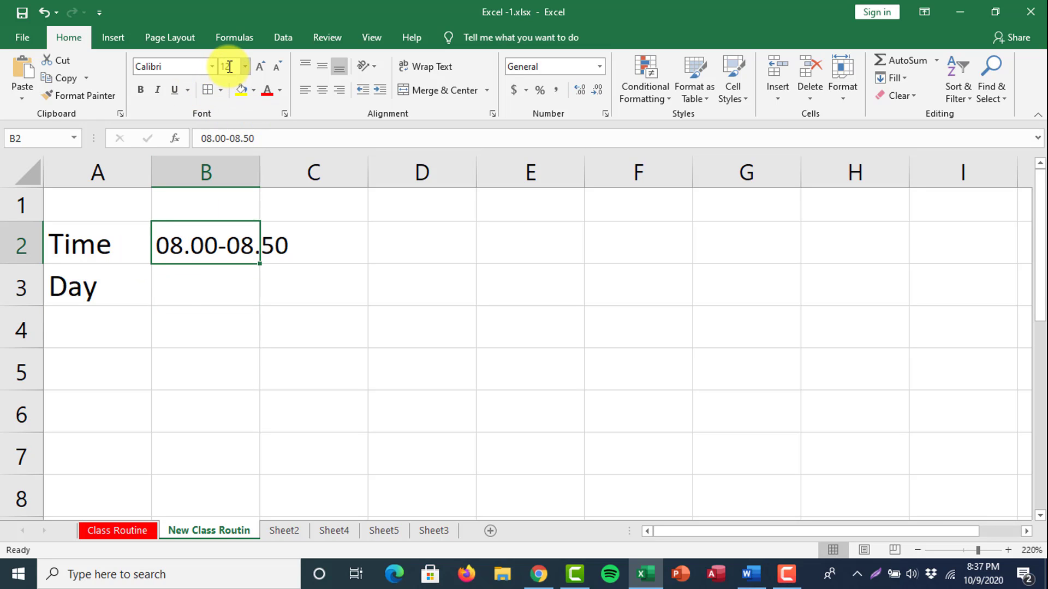
pyautogui.click(227, 353)
# Enter the second period's time range "08.50-09.40" in cell C2
pyautogui.click(308, 249)
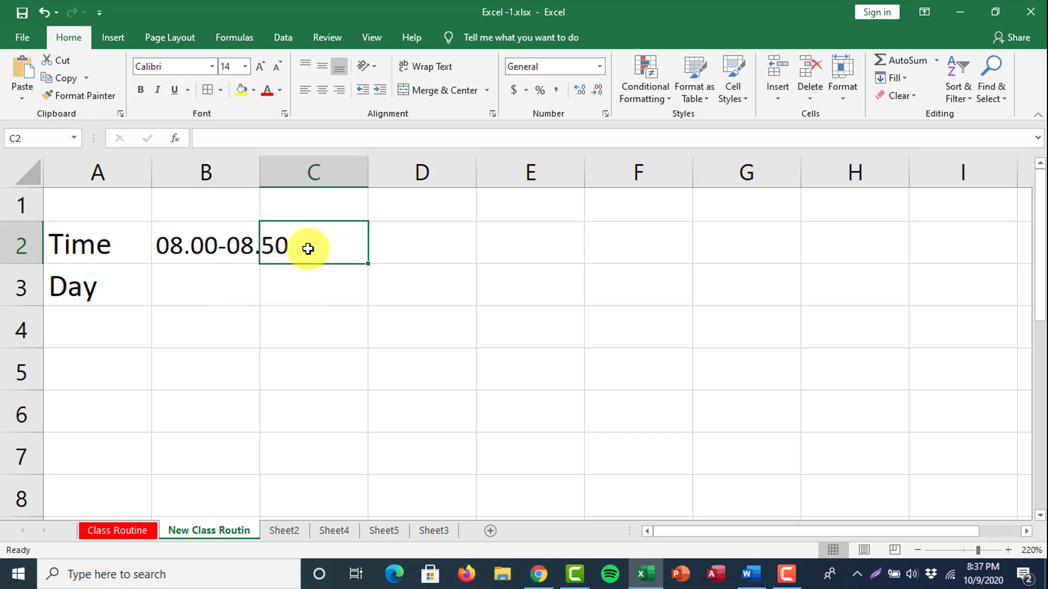
pyautogui.write('0')
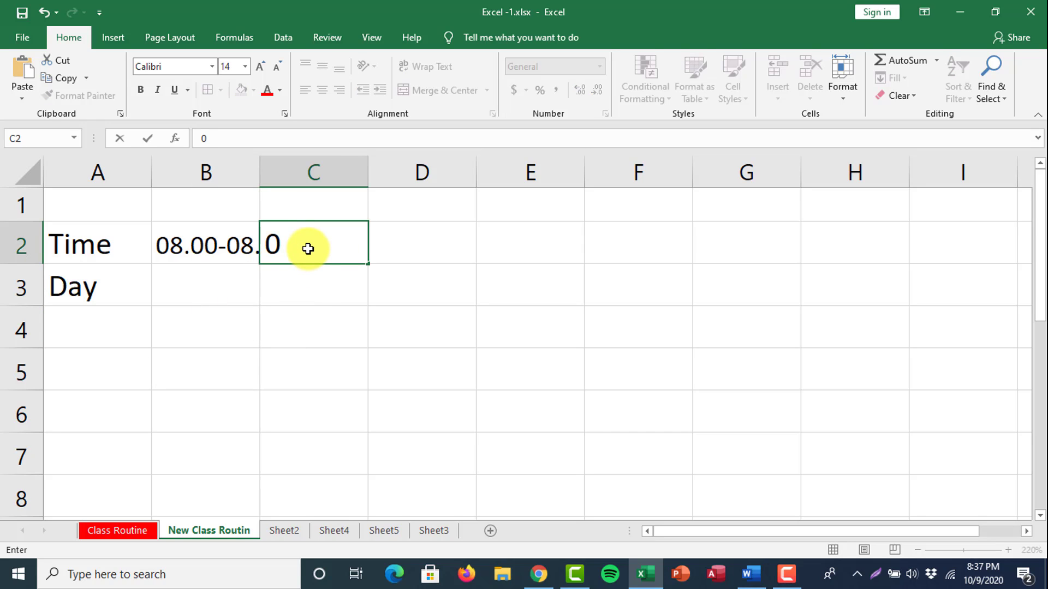
pyautogui.write('8.50')
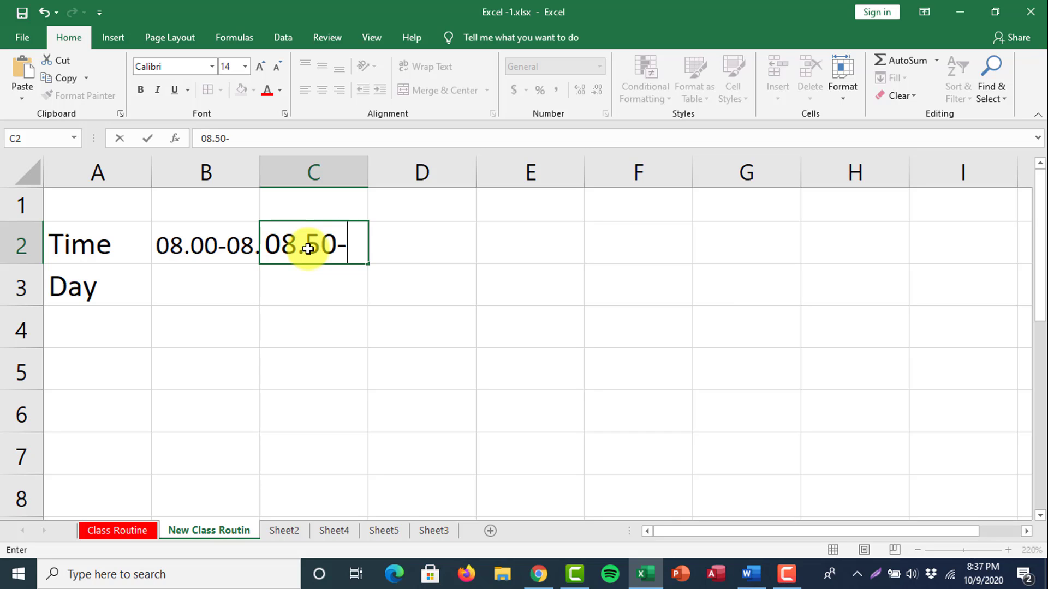
pyautogui.write('-09')
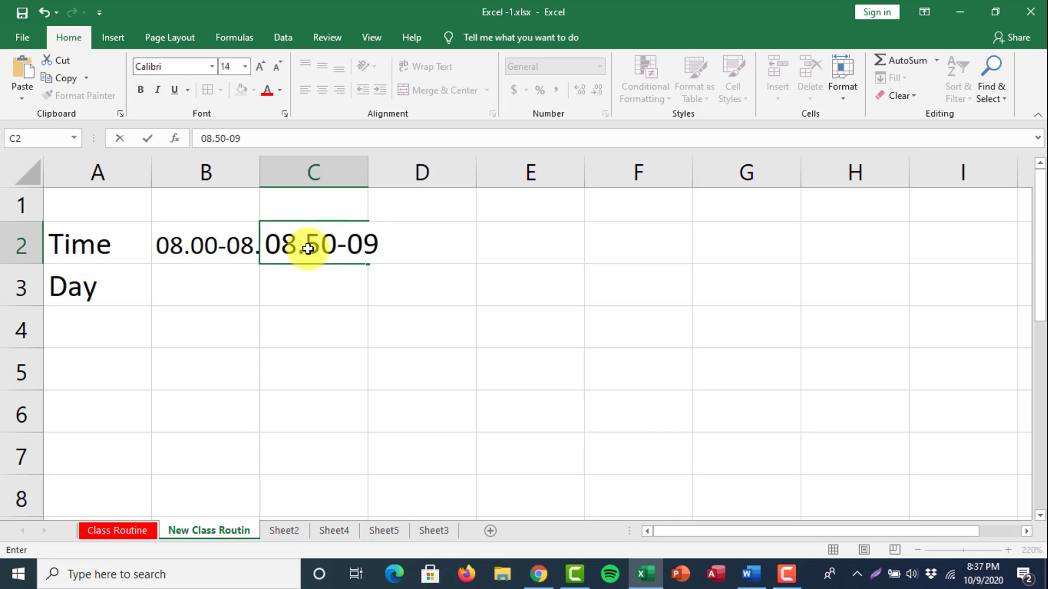
pyautogui.write('.40')
# Enter the third period's time range "09.40-10.30" in cell D2
pyautogui.click(403, 242)
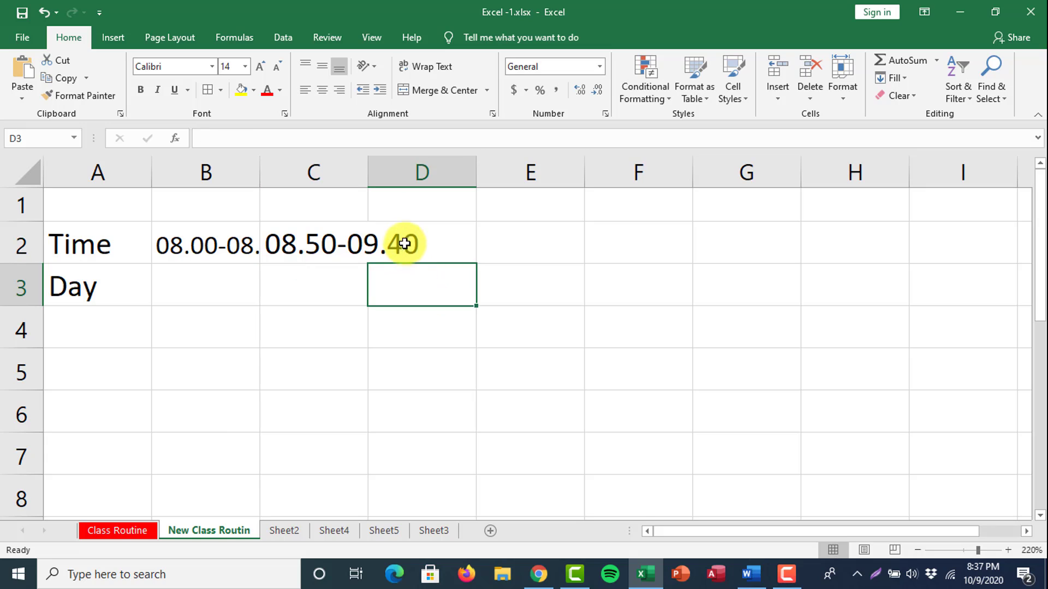
pyautogui.write('09.4')
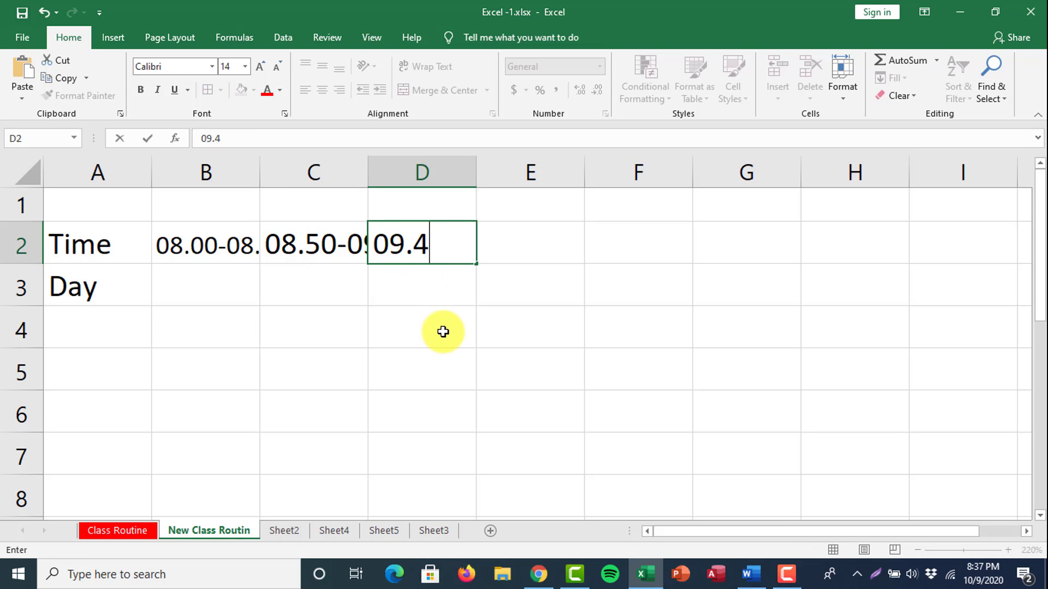
pyautogui.write('0-')
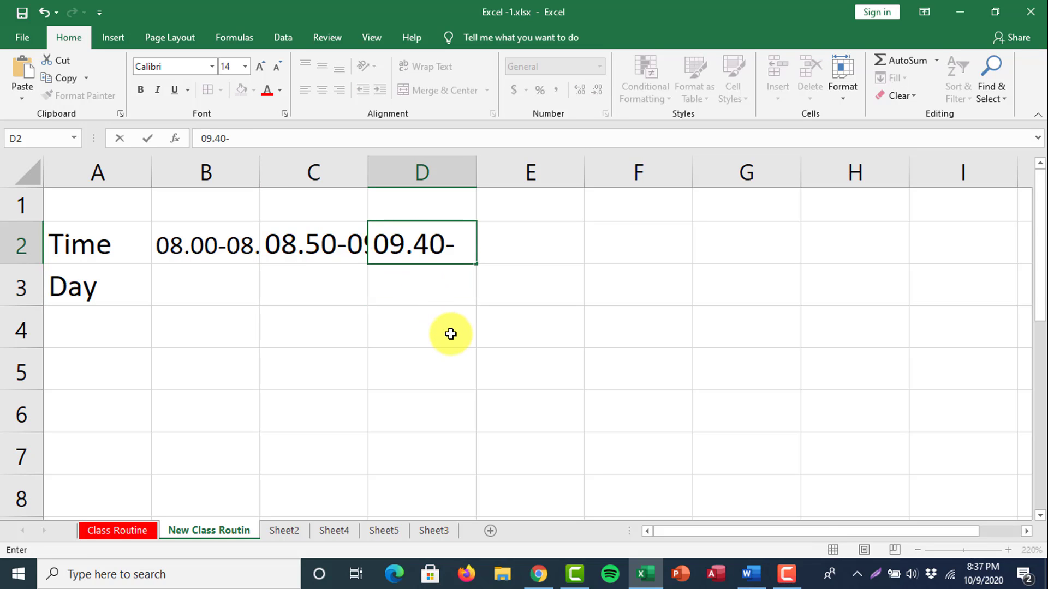
pyautogui.write('10')
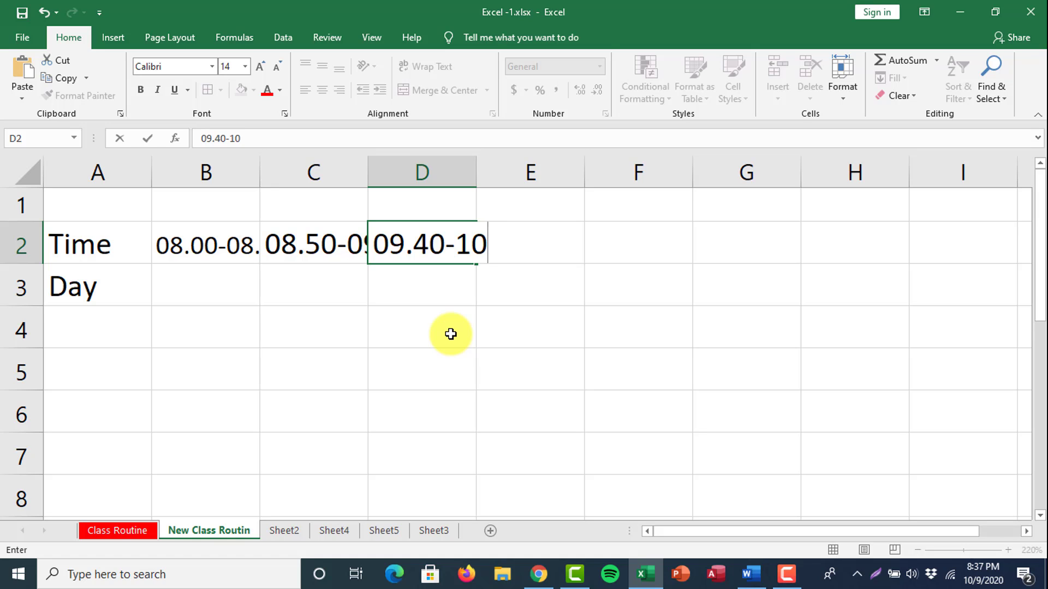
pyautogui.write('.30')
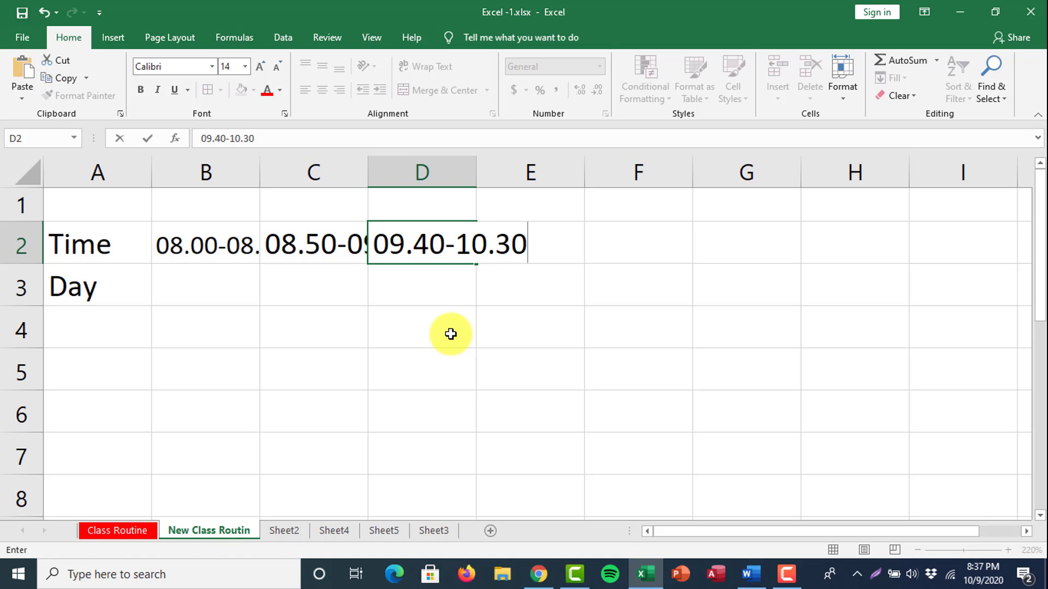
pyautogui.click(500, 297)
# Enter the time ranges "10.30-10.40" in cell E2 and "10.40-11.30" in cell F2
pyautogui.click(509, 253)
pyautogui.write('10.30')
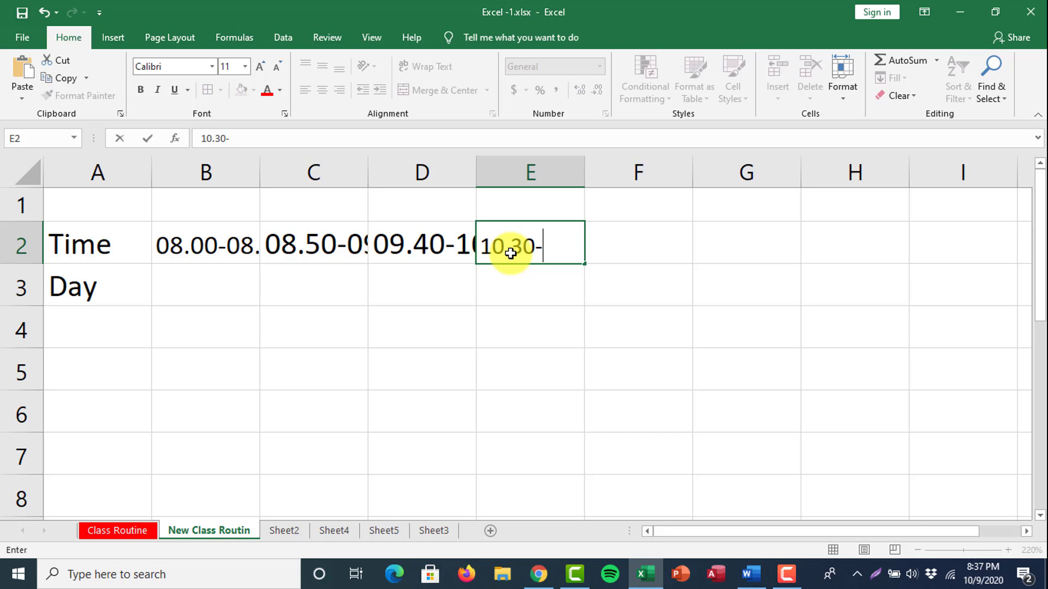
pyautogui.write('-10.40')
pyautogui.click(614, 327)
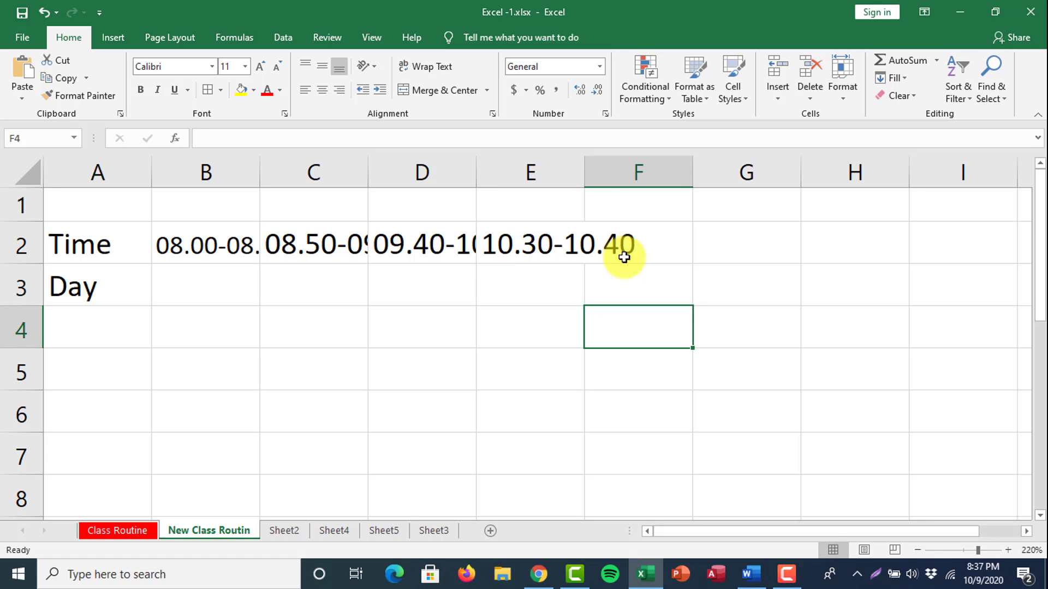
pyautogui.click(624, 257)
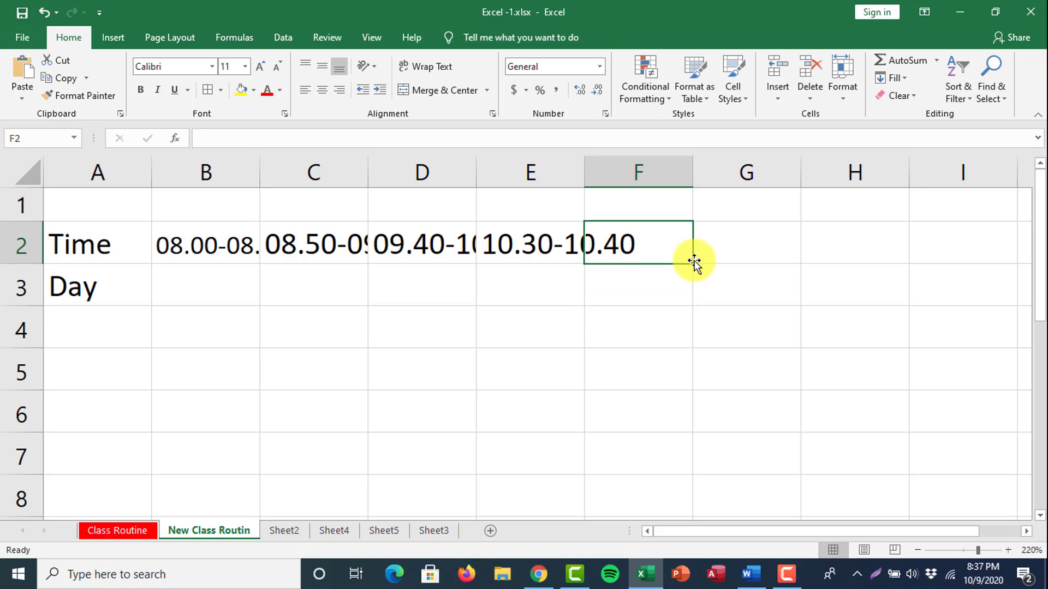
pyautogui.write('10.40')
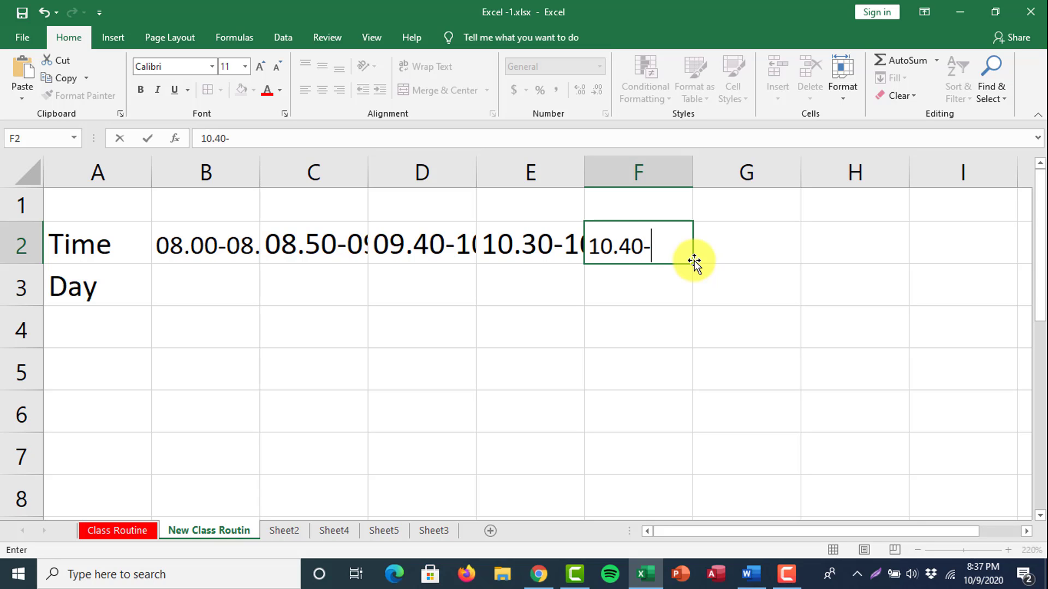
pyautogui.write('-11.30')
pyautogui.click(718, 312)
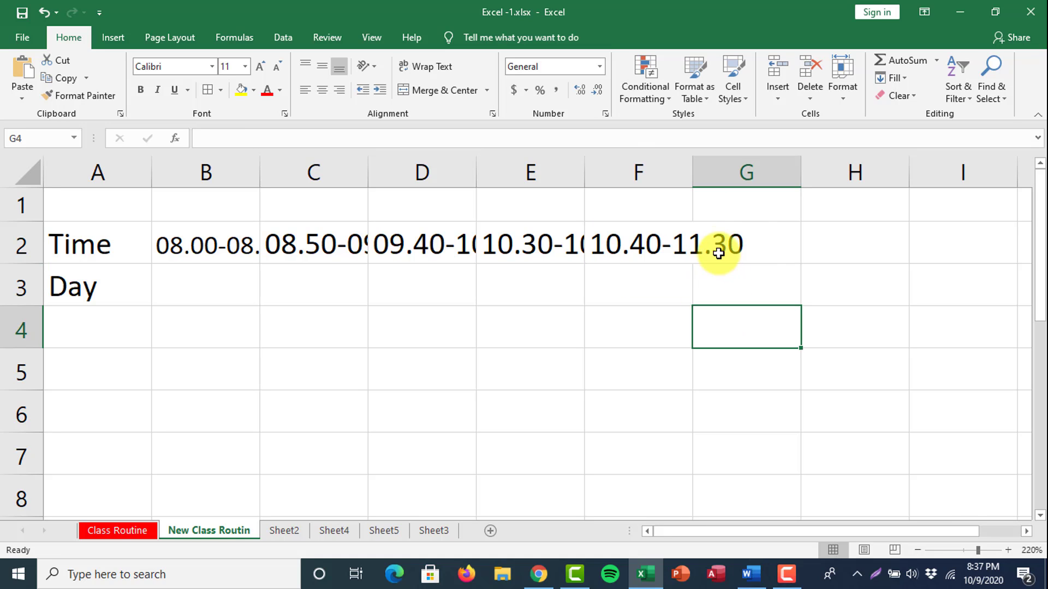
# Enter the time range "11.30-12.20" in cell G2 of the Time row
pyautogui.click(754, 241)
pyautogui.write('11.30')
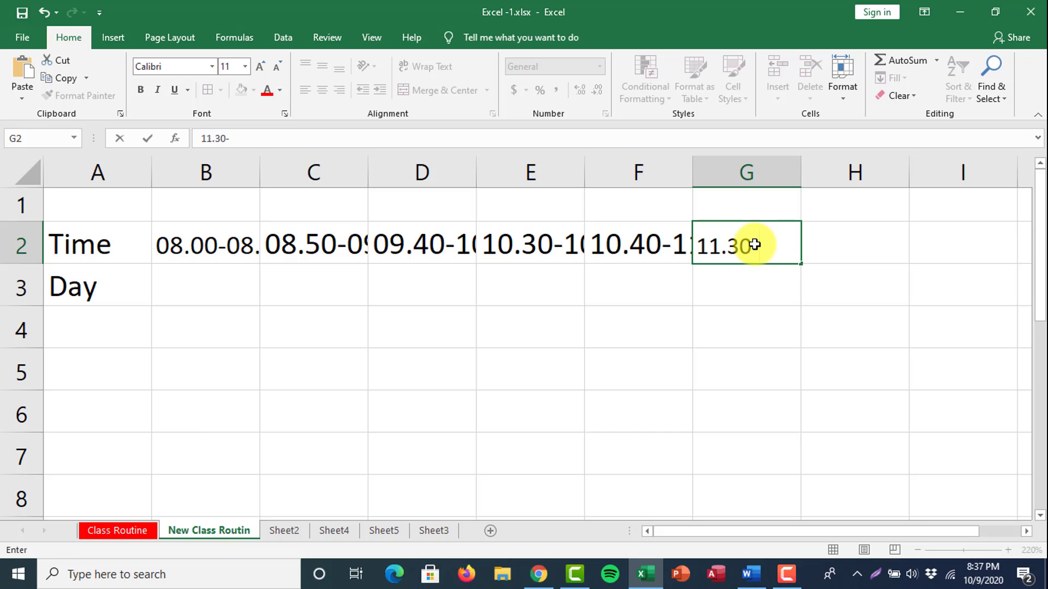
pyautogui.write('-12.20')
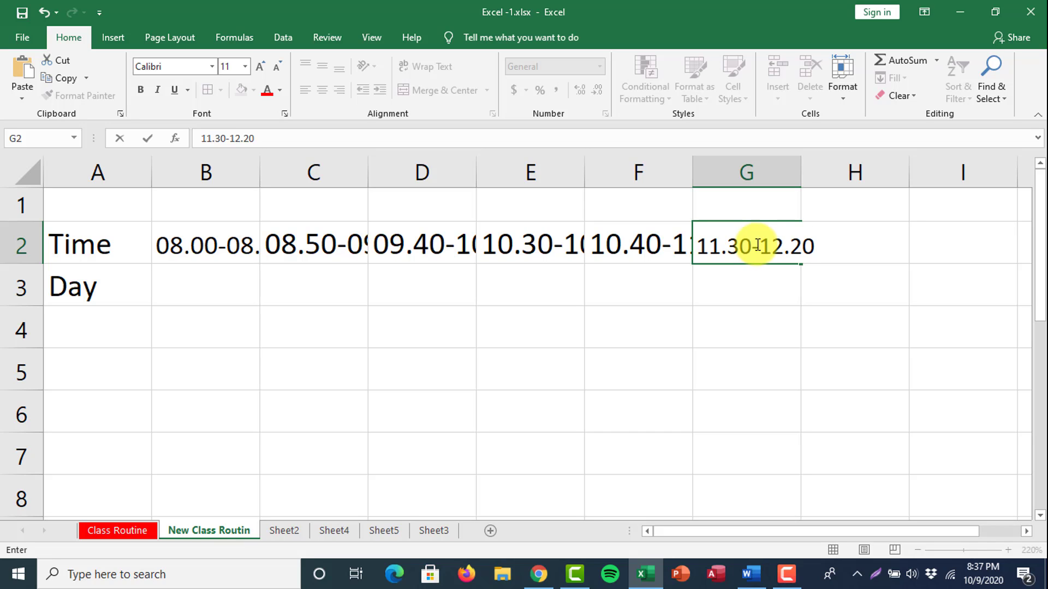
pyautogui.click(798, 326)
# Enter the last period's time range as "12.20-01.1.30" in cell H2
pyautogui.click(835, 250)
pyautogui.write('1')
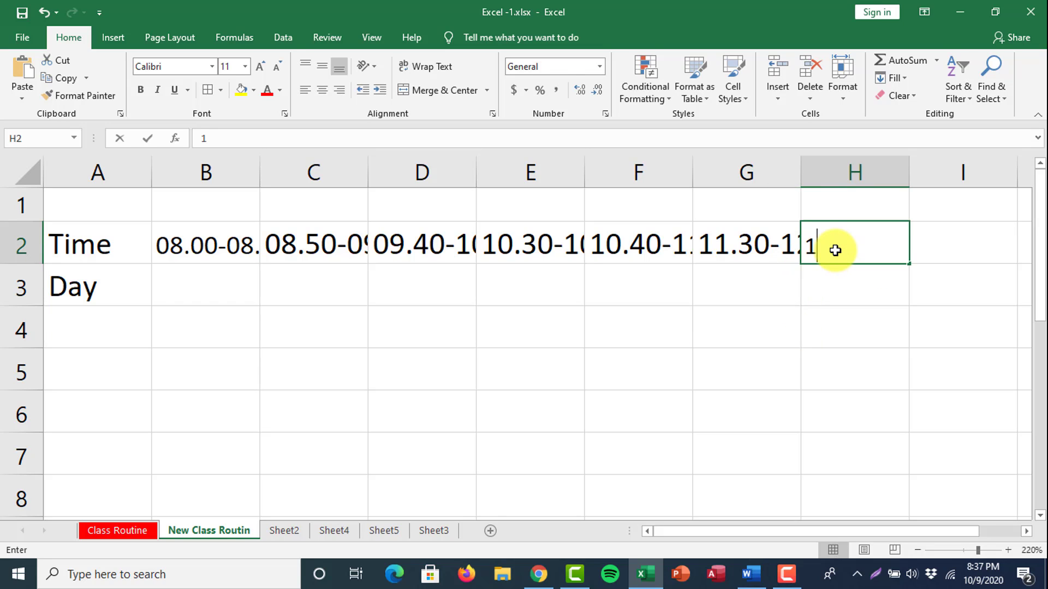
pyautogui.write('2.20')
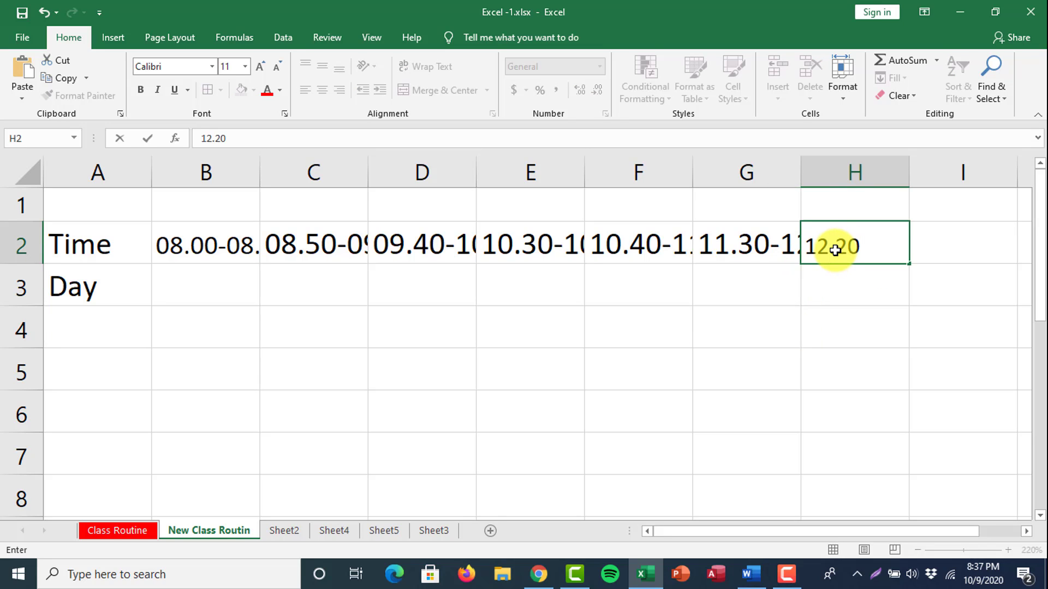
pyautogui.write('-01.15')
pyautogui.press('BackSpace')
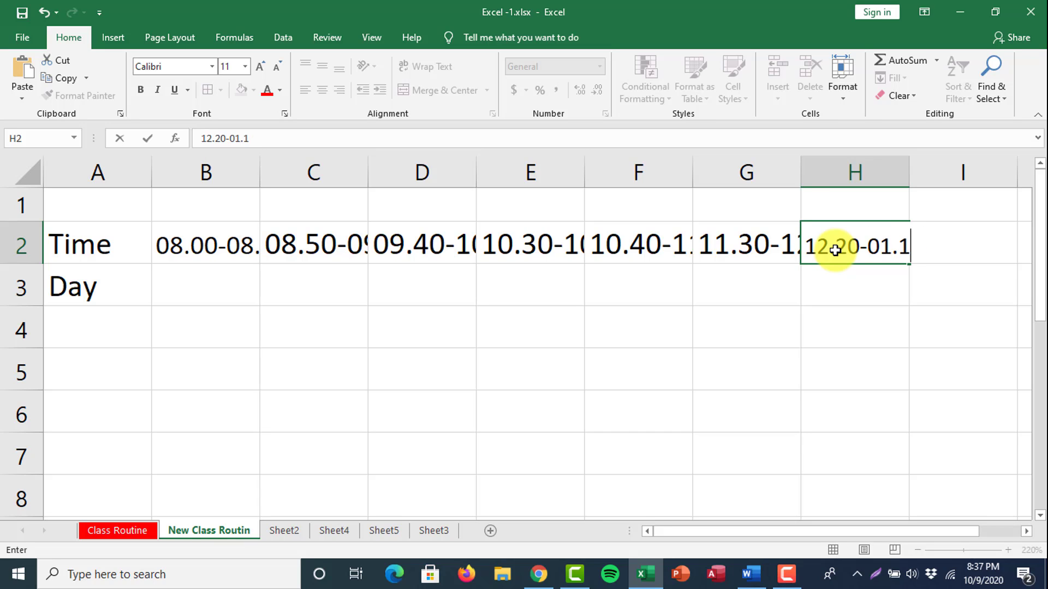
pyautogui.write('.30')
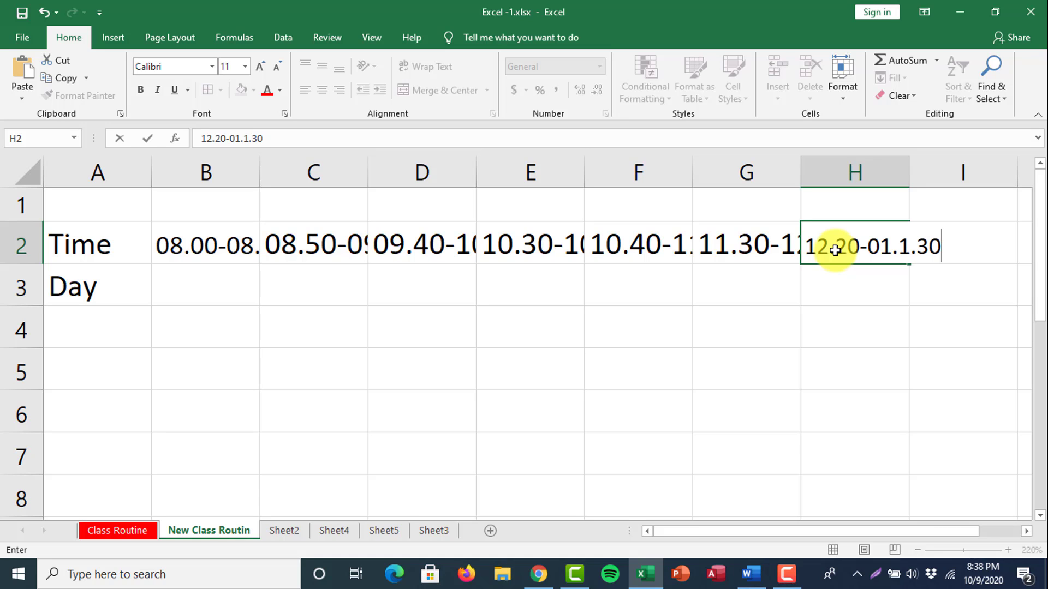
pyautogui.click(818, 308)
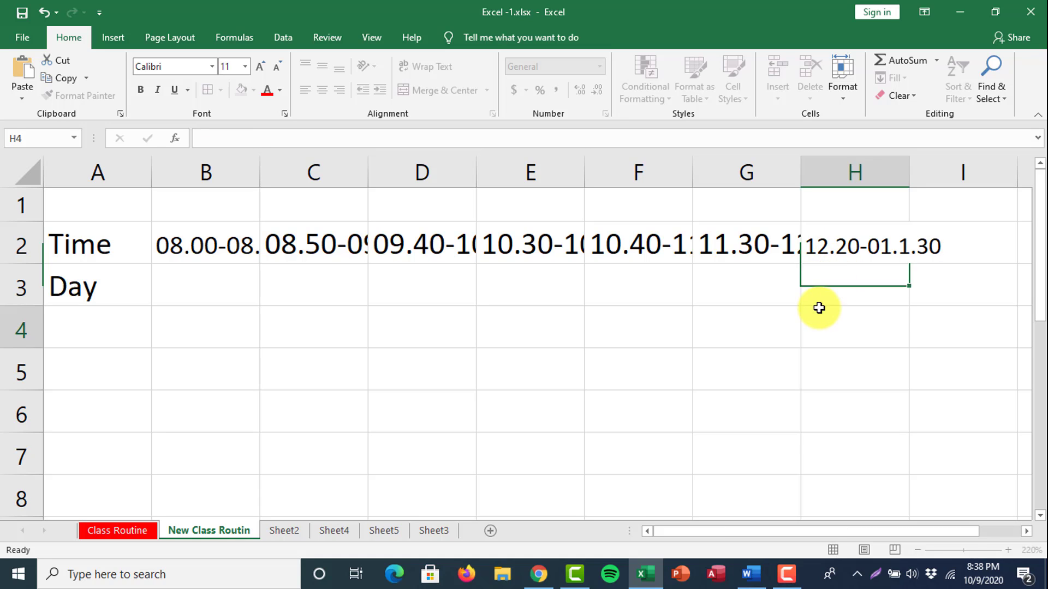
# Check the time range entries across row 2 from B2 to H2
pyautogui.click(208, 243)
pyautogui.click(314, 244)
pyautogui.click(423, 244)
pyautogui.click(648, 252)
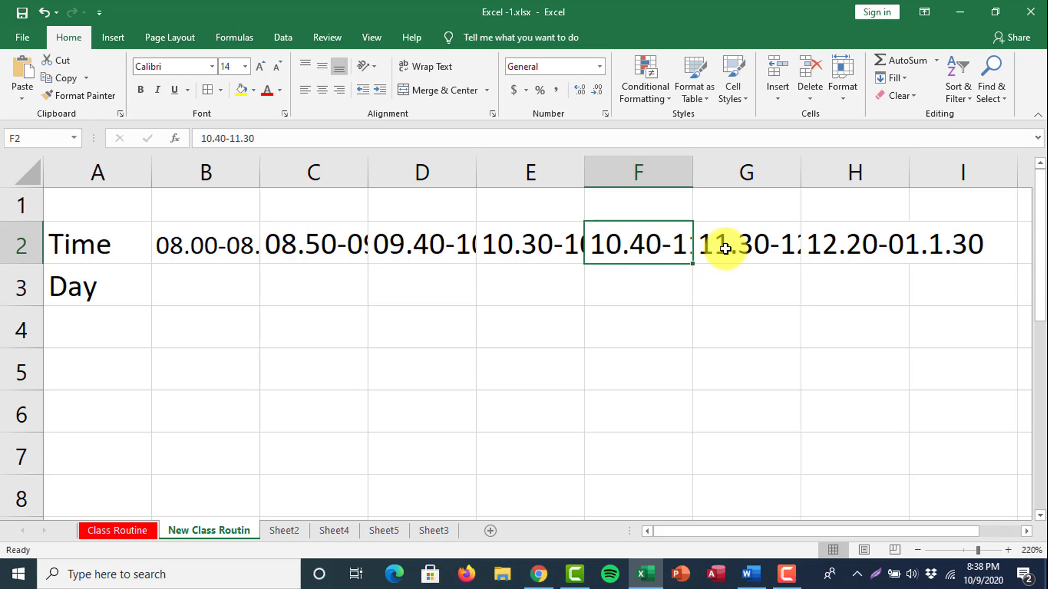
pyautogui.click(745, 246)
pyautogui.click(835, 246)
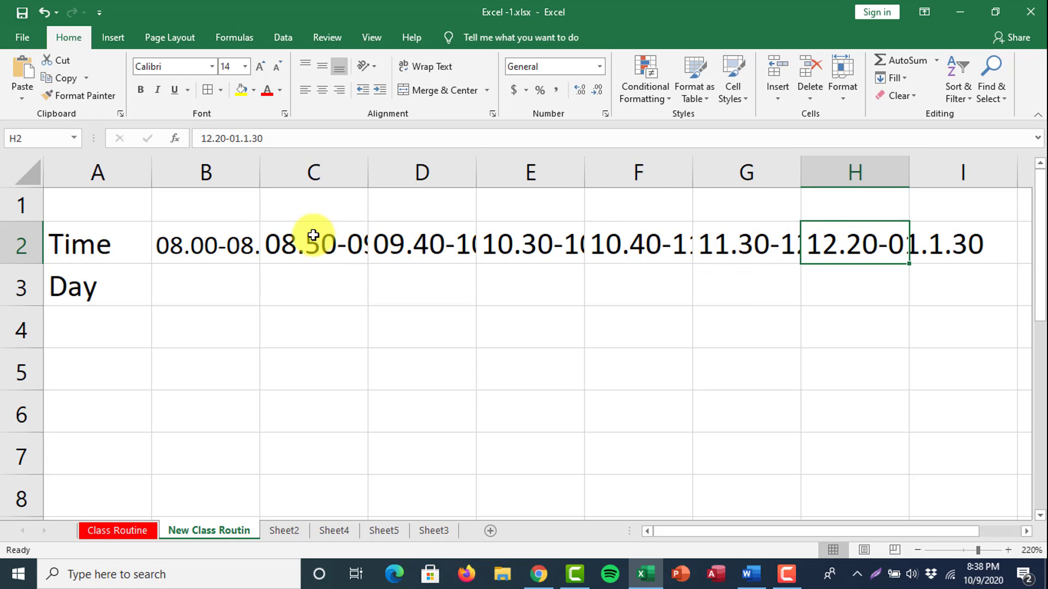
pyautogui.click(323, 331)
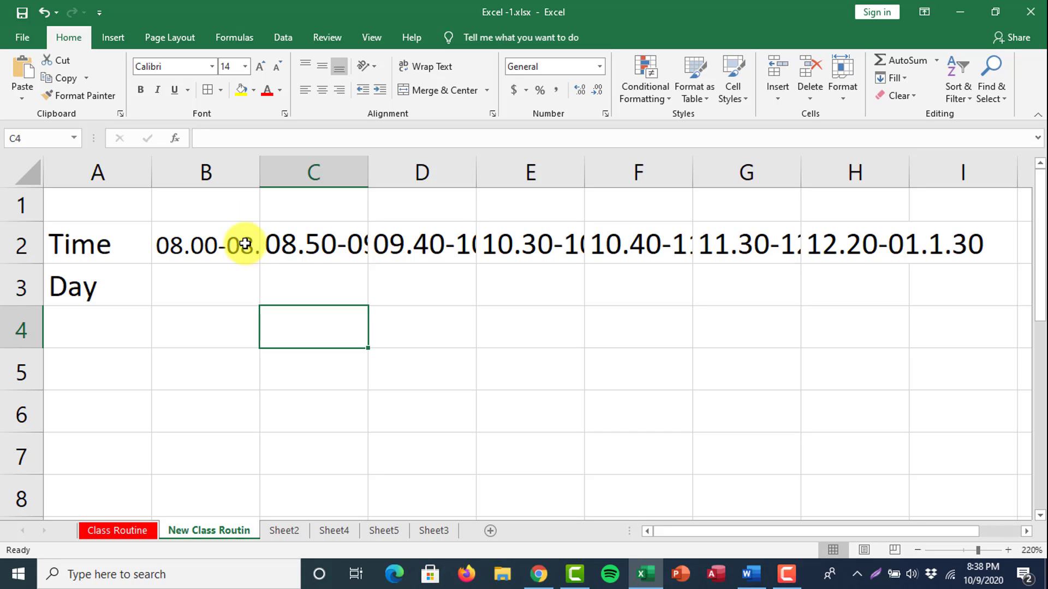
# Fit column B to its time range entry and check the resulting column width value
pyautogui.doubleClick(260, 173)
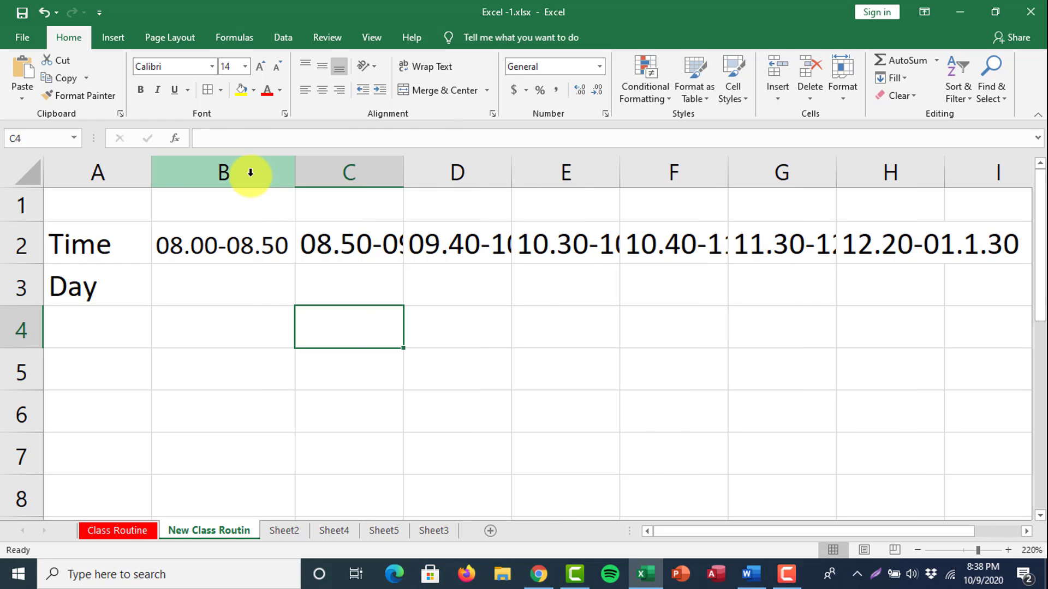
pyautogui.rightClick(251, 173)
pyautogui.click(300, 361)
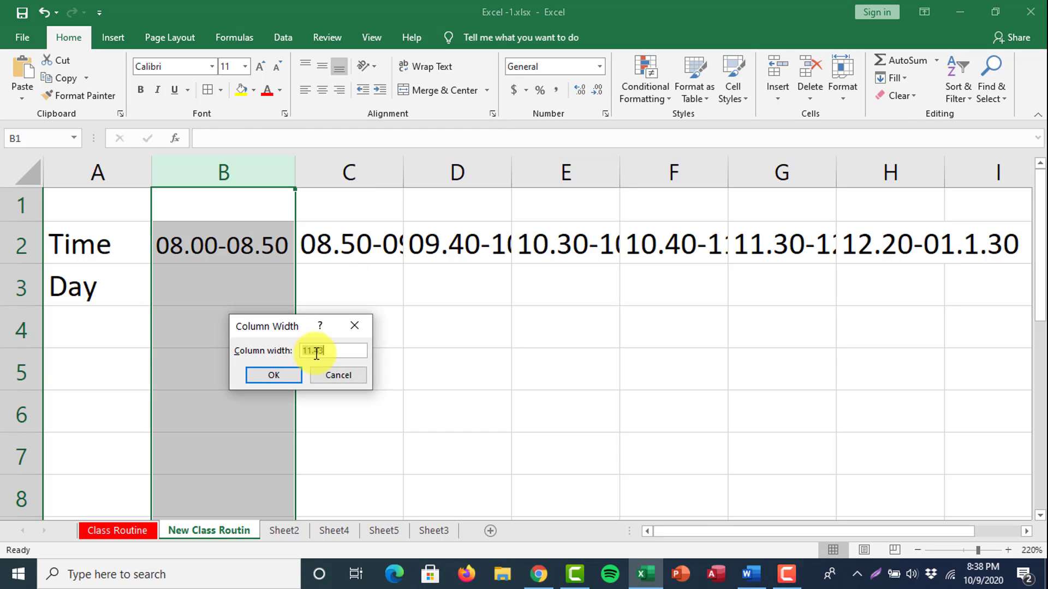
pyautogui.click(338, 375)
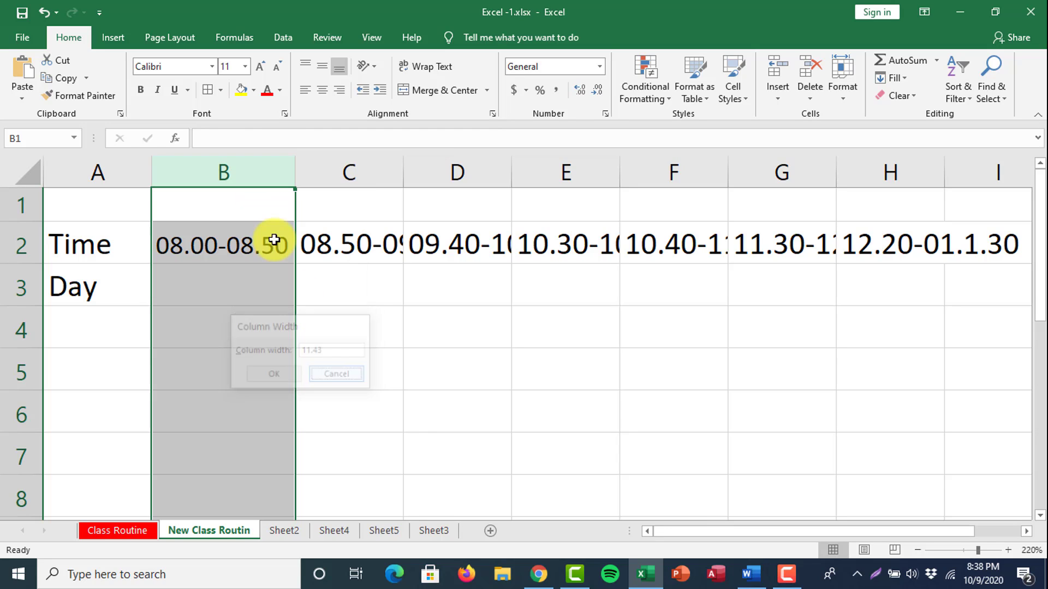
# Set the column width of columns B through I to 11.43
pyautogui.moveTo(264, 171); pyautogui.dragTo(968, 173)
pyautogui.rightClick(872, 170)
pyautogui.click(902, 361)
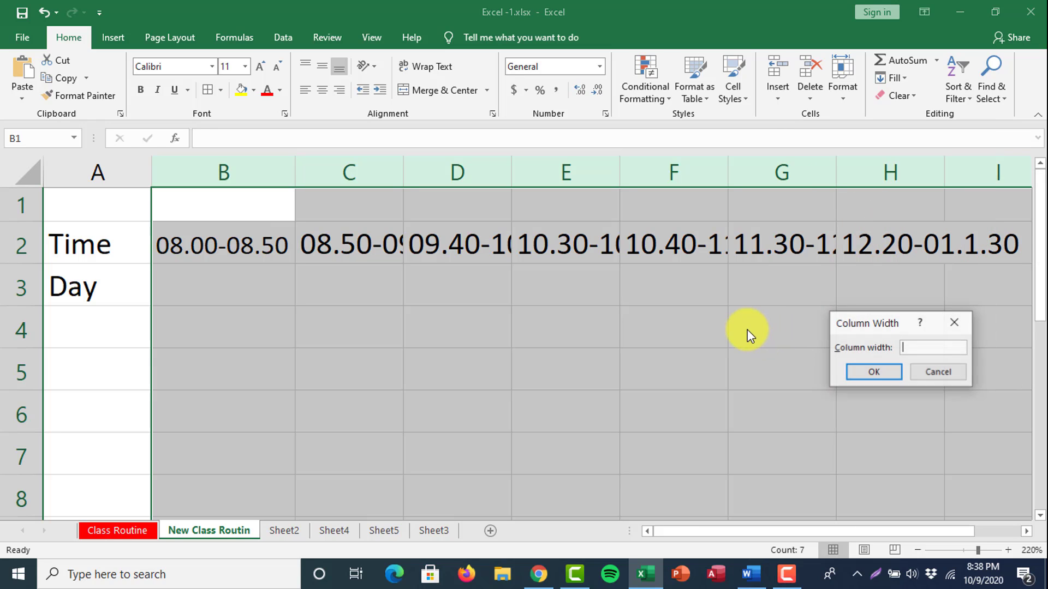
pyautogui.write('11.43')
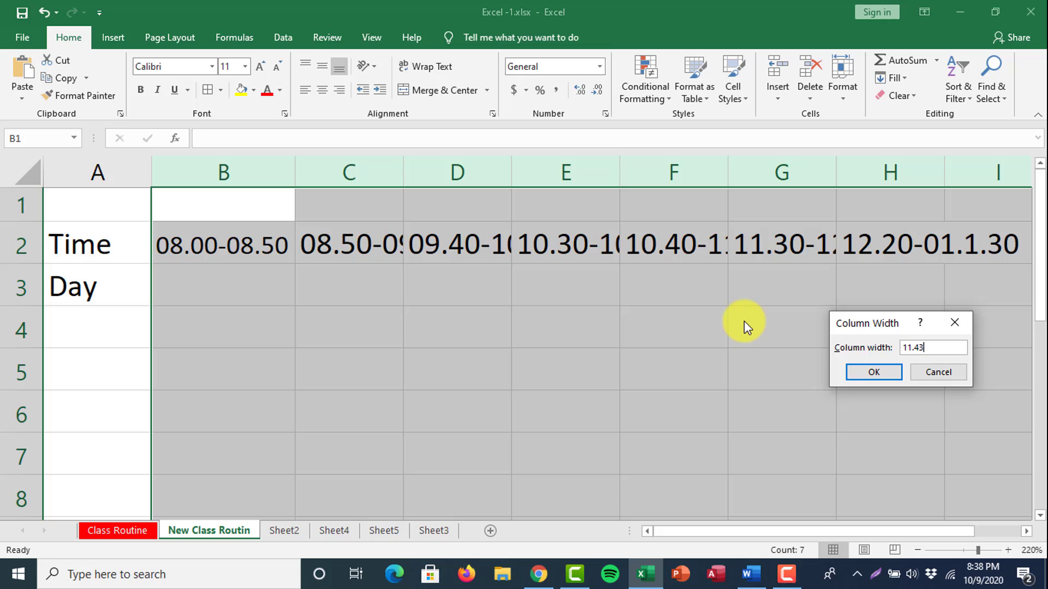
pyautogui.click(861, 374)
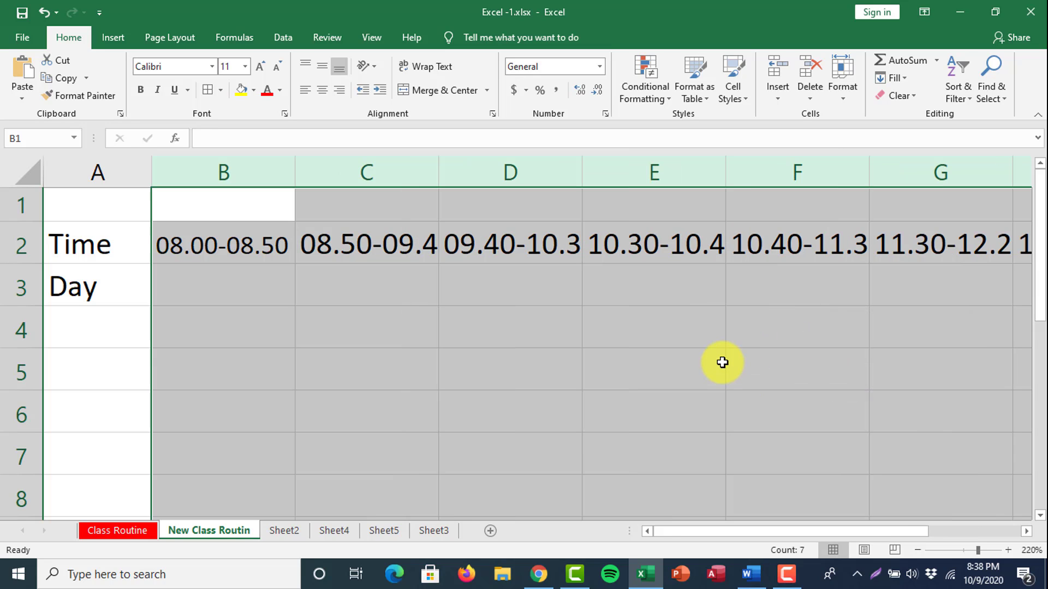
# Fit the widths of columns D, E and F to their time range entries
pyautogui.click(715, 341)
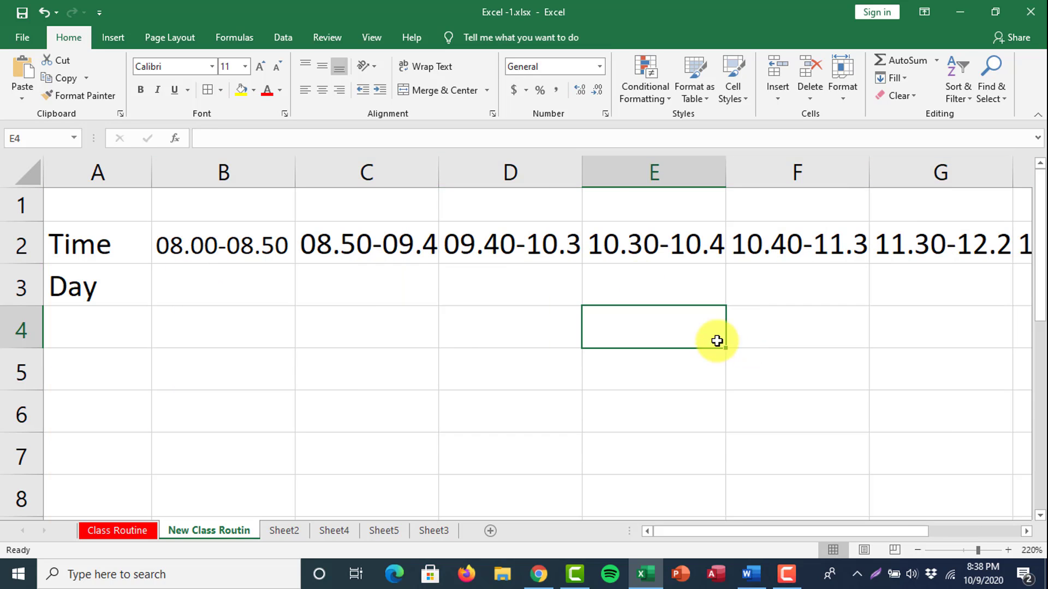
pyautogui.doubleClick(583, 173)
pyautogui.click(752, 168)
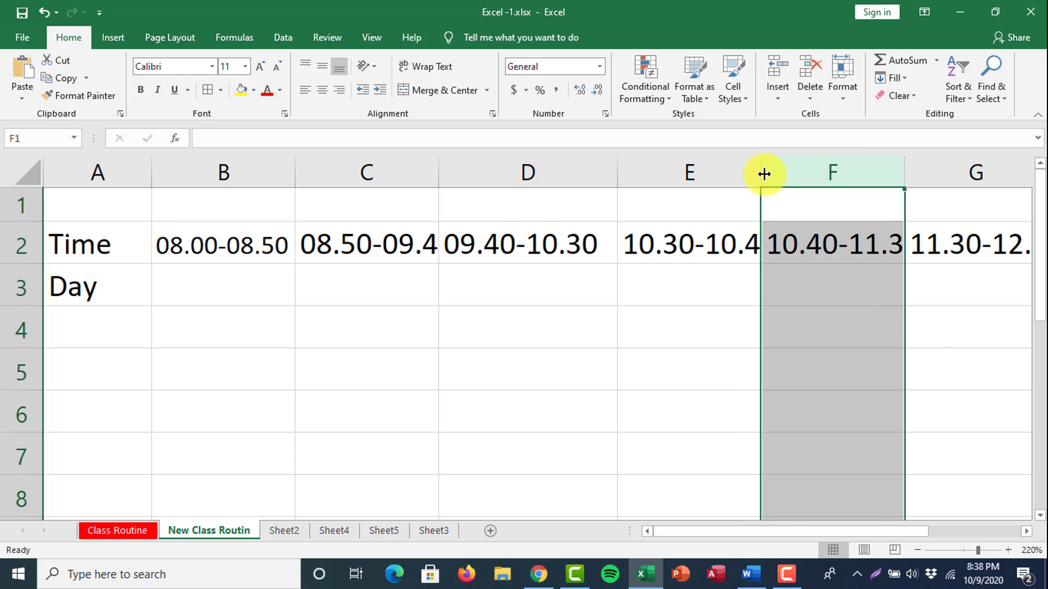
pyautogui.doubleClick(763, 171)
pyautogui.moveTo(935, 171); pyautogui.dragTo(935, 171)
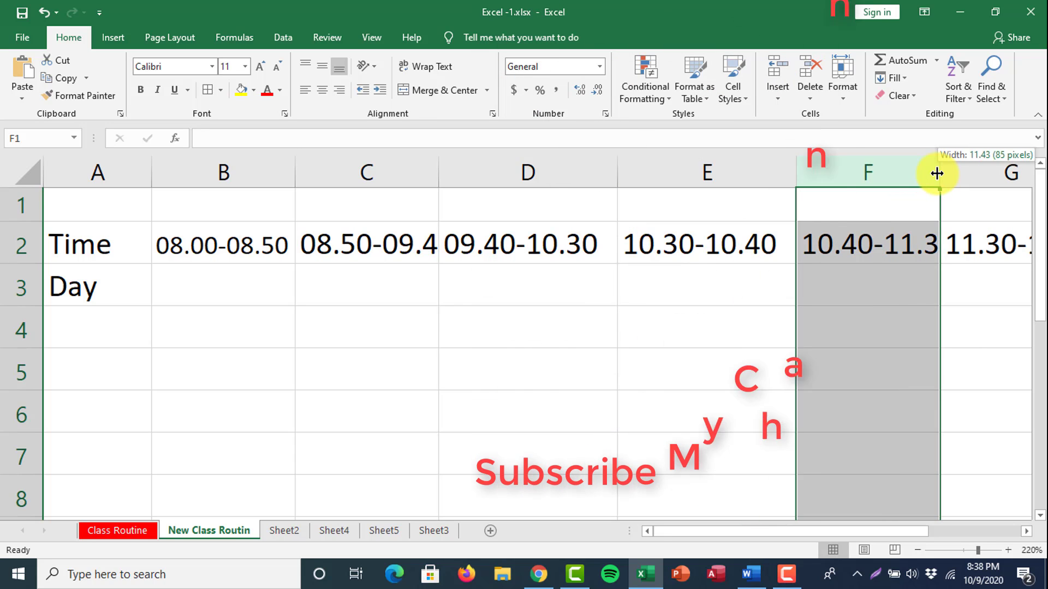
pyautogui.doubleClick(935, 172)
# Fit the widths of columns G and H to their time range entries
pyautogui.scroll(-3, 532, 331)
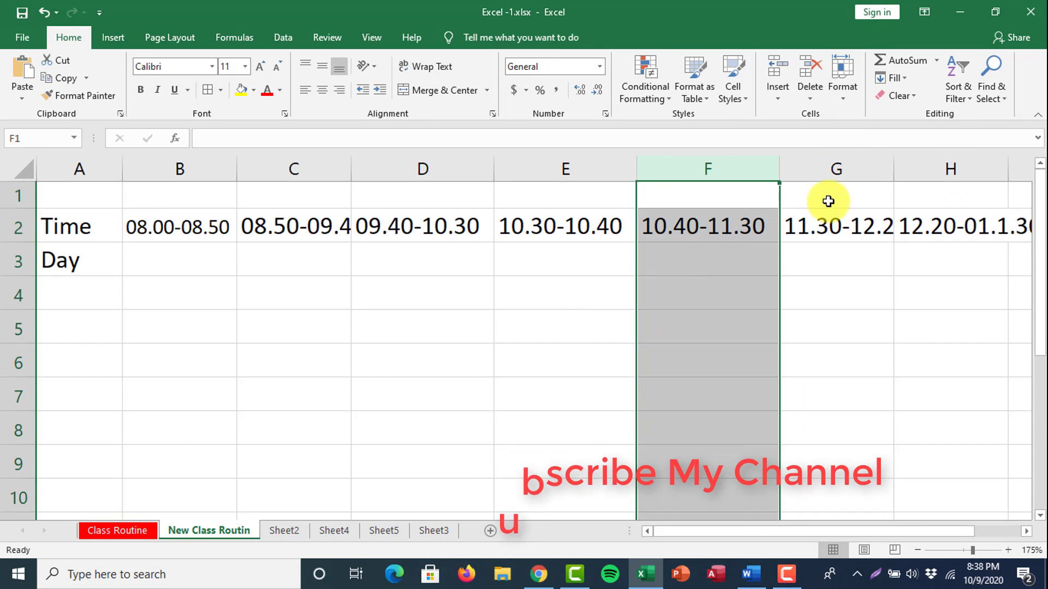
pyautogui.doubleClick(893, 171)
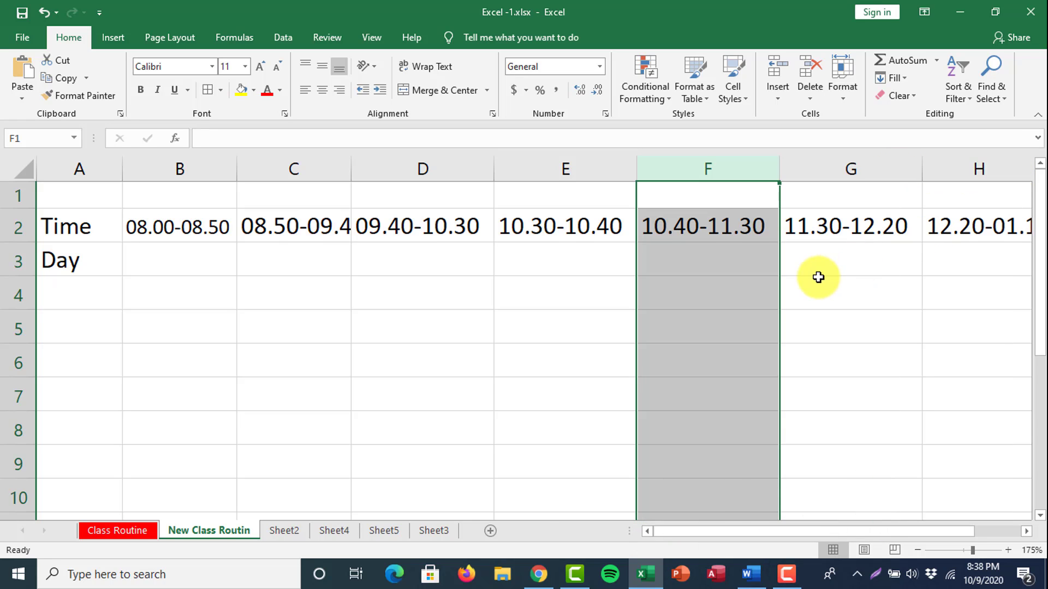
pyautogui.scroll(-2, 817, 276)
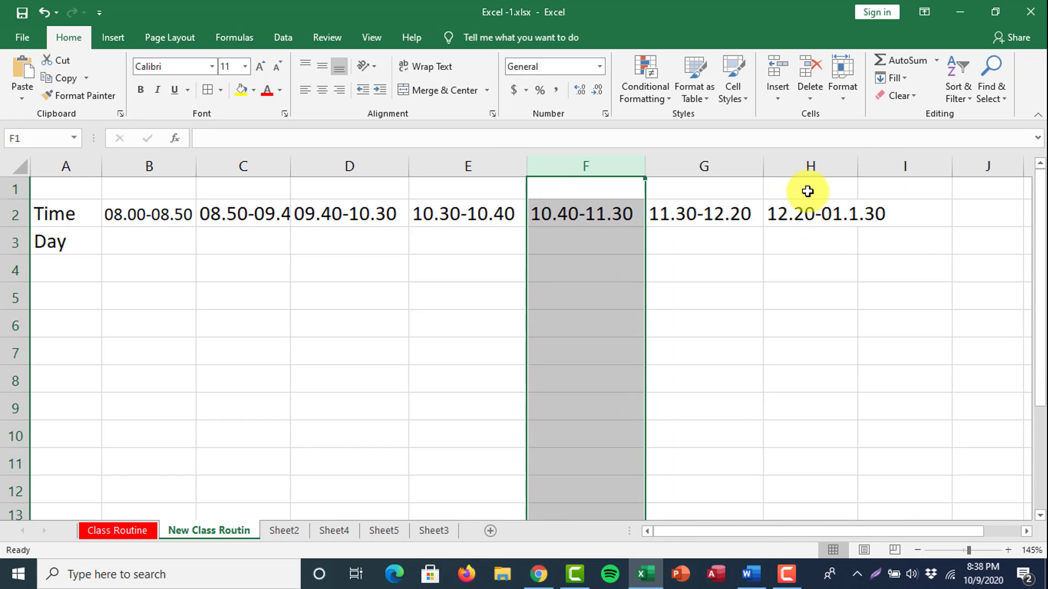
pyautogui.doubleClick(855, 167)
pyautogui.click(833, 285)
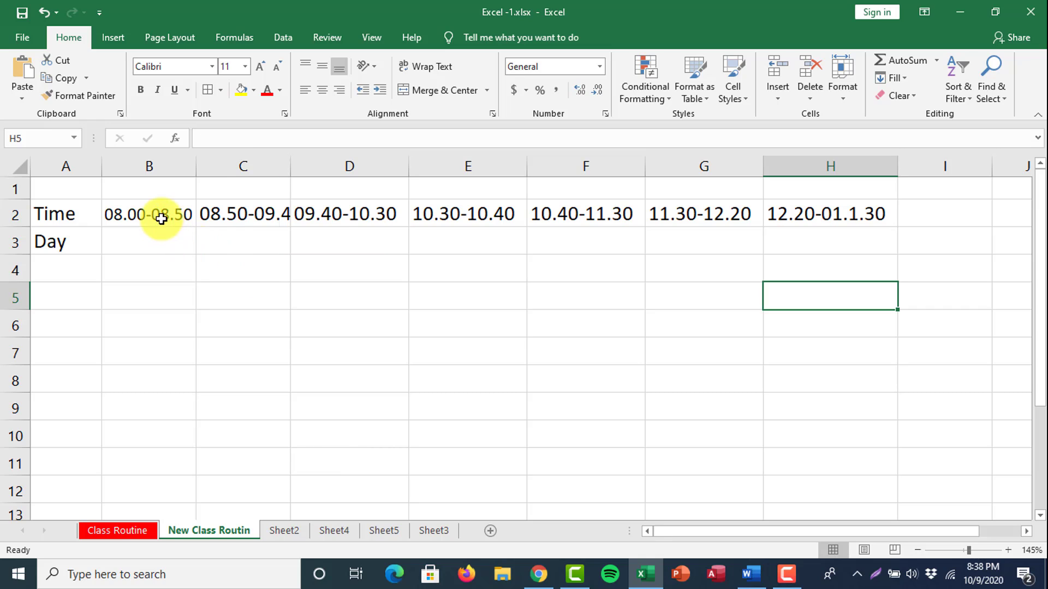
pyautogui.click(210, 212)
pyautogui.click(382, 213)
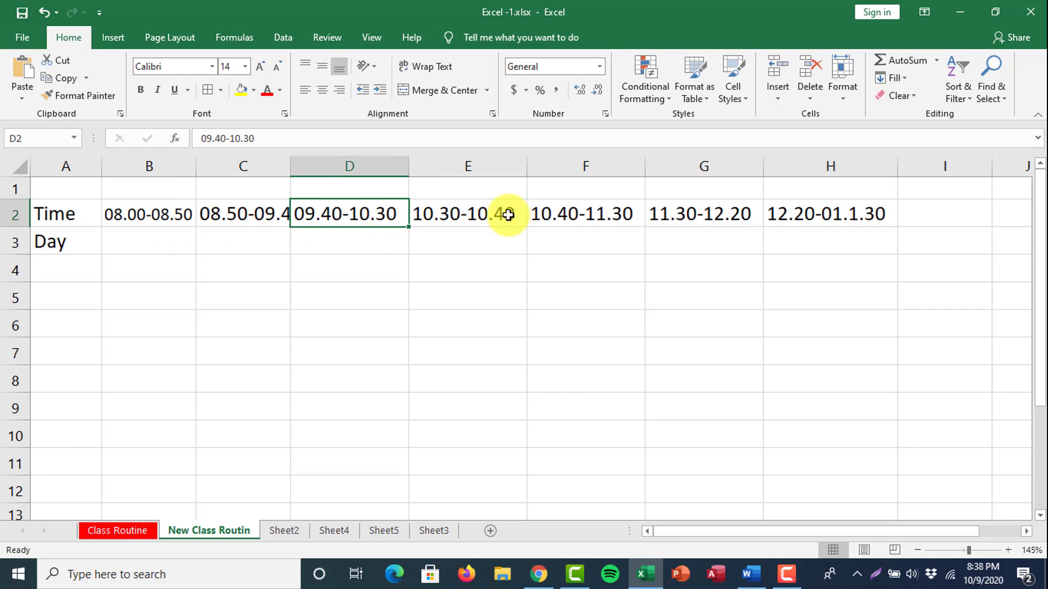
pyautogui.click(329, 343)
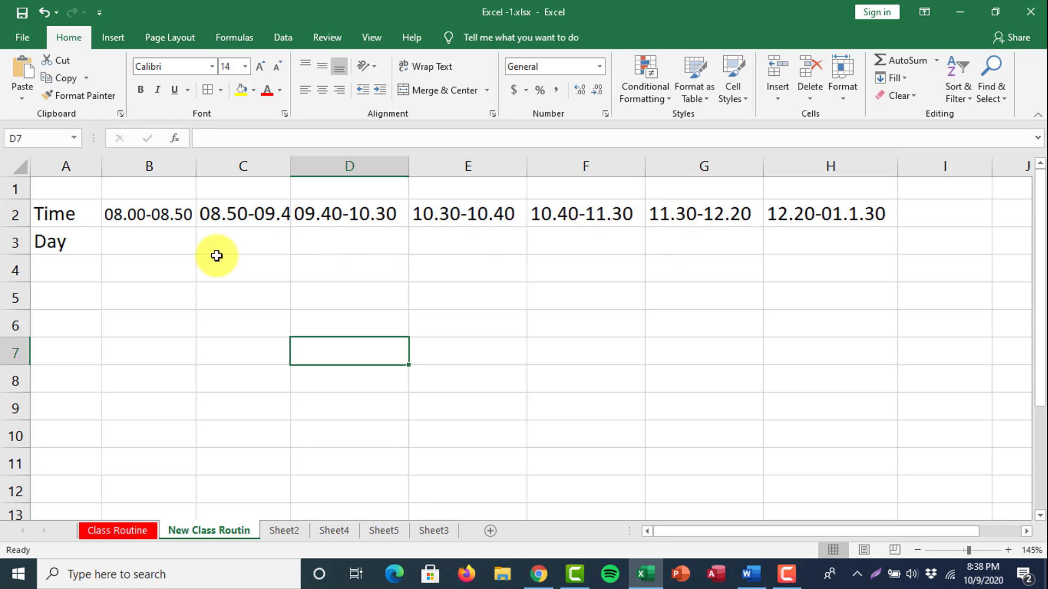
# Enter "1st" as the first period heading in cell B3
pyautogui.click(125, 241)
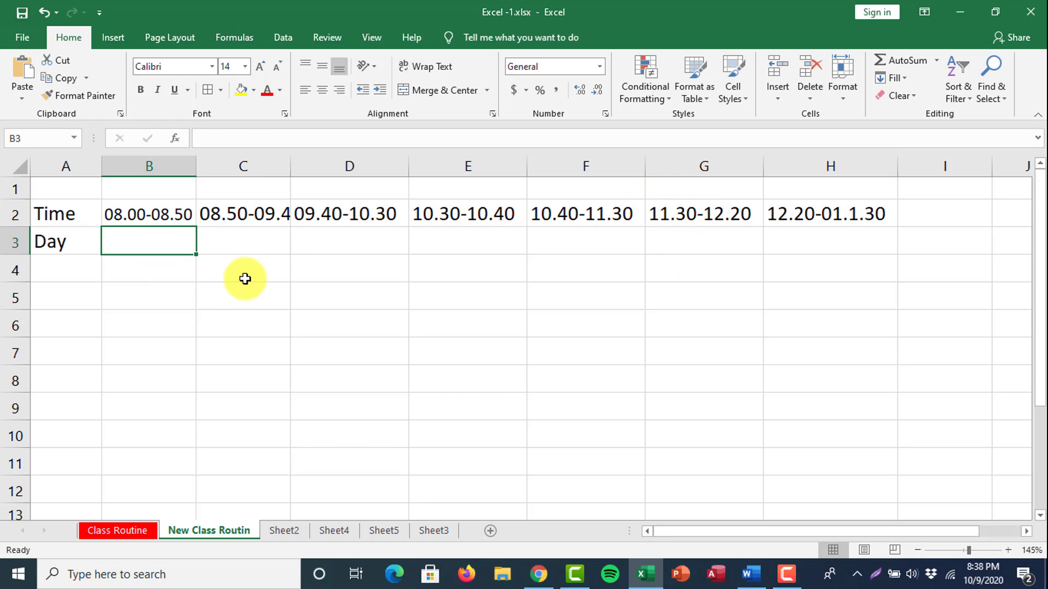
pyautogui.write('1st')
pyautogui.click(90, 462)
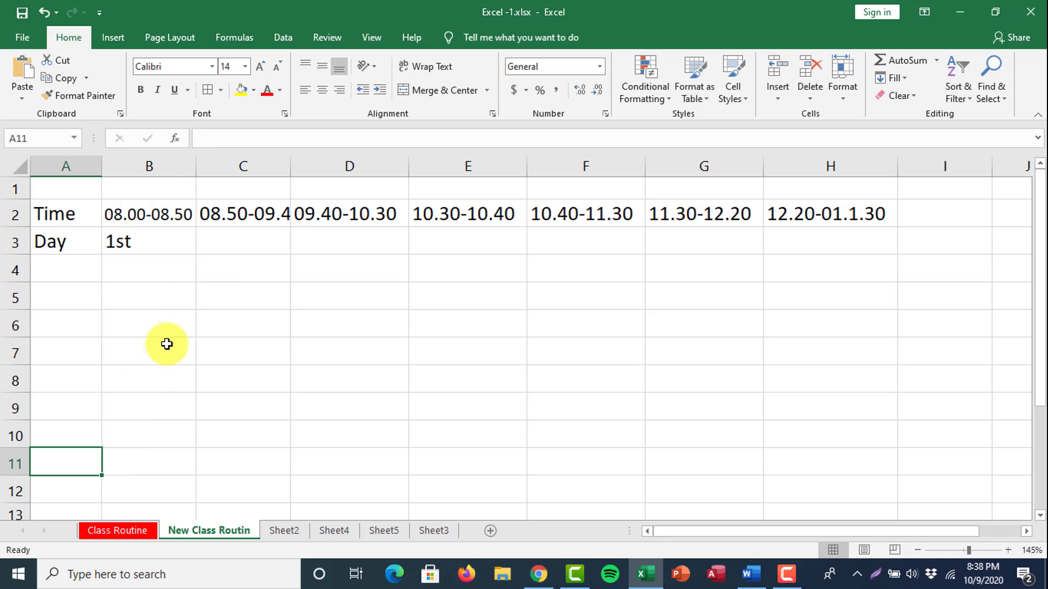
# Format the "st" of "1st" in cell B3 as superscript, following the period headings on the Class Routine sheet
pyautogui.click(125, 530)
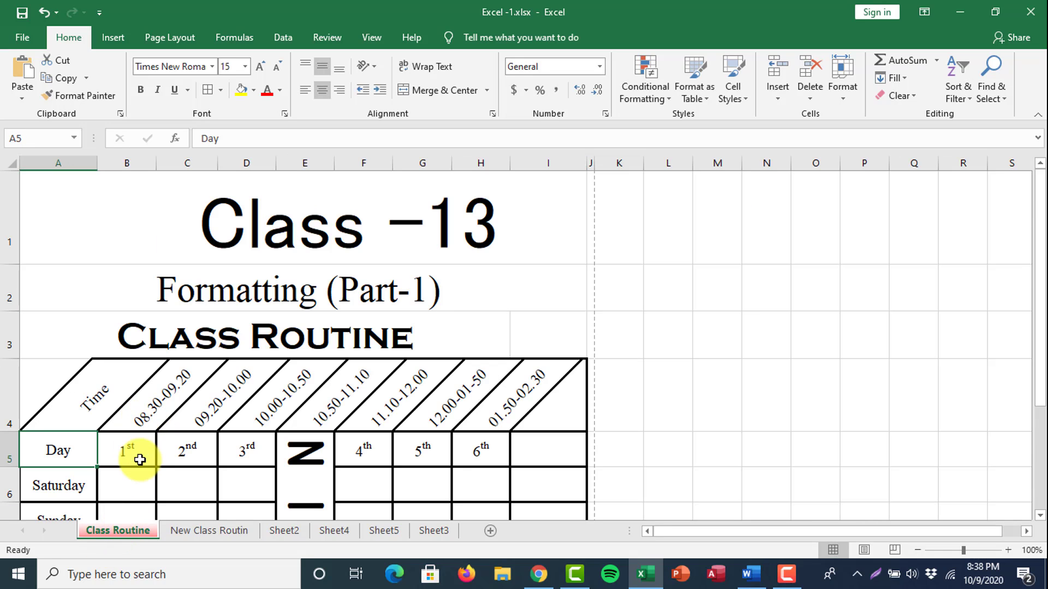
pyautogui.click(231, 531)
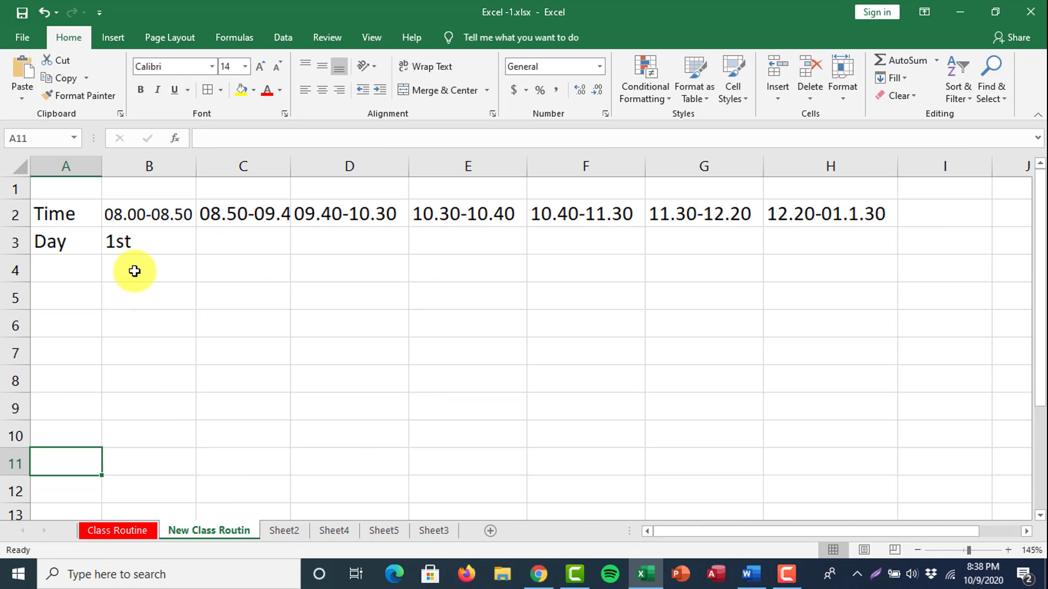
pyautogui.click(140, 241)
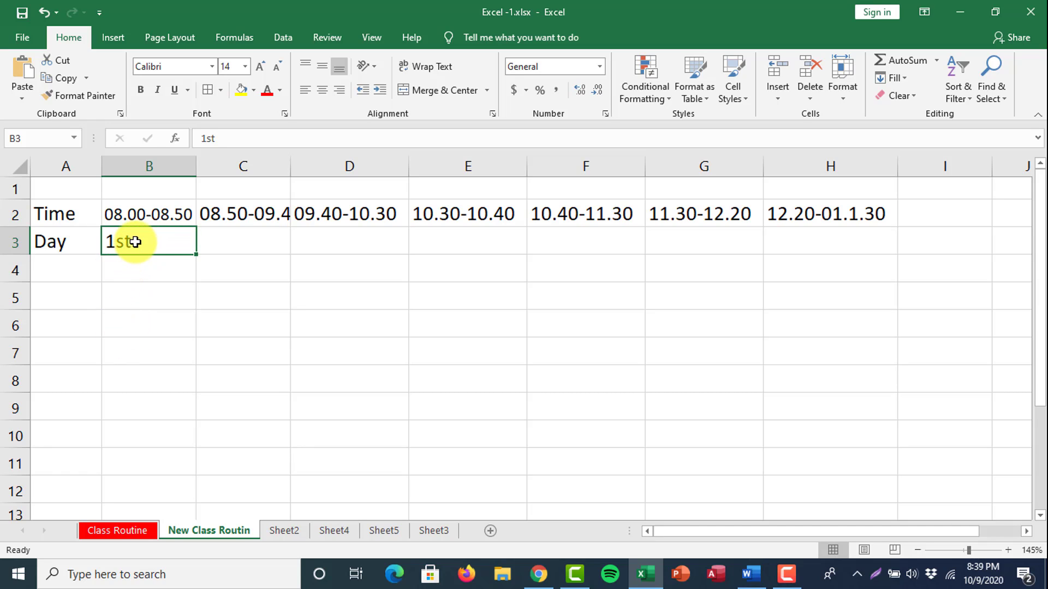
pyautogui.doubleClick(136, 242)
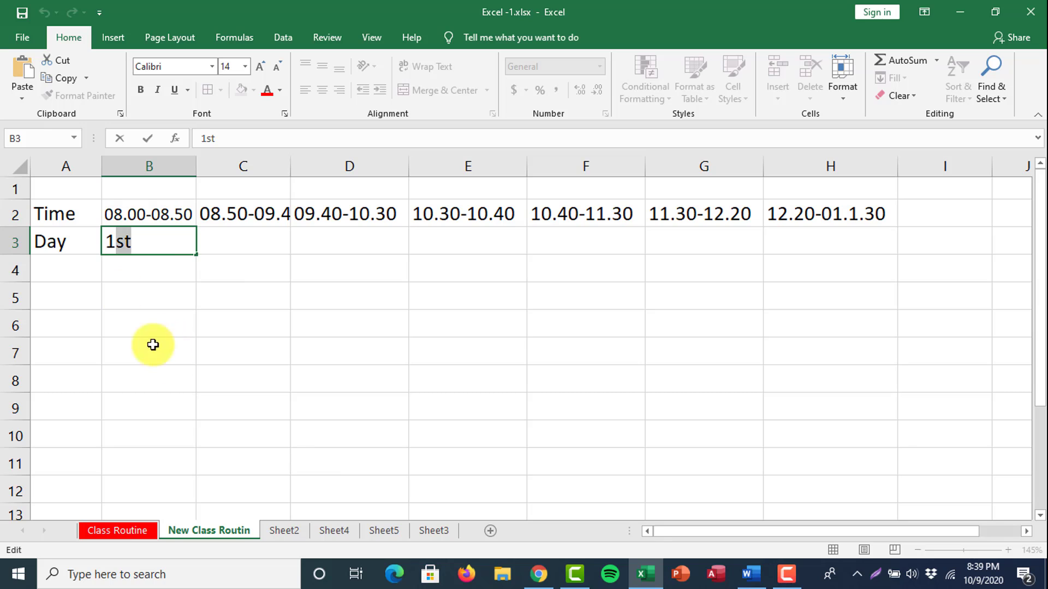
pyautogui.rightClick(126, 244)
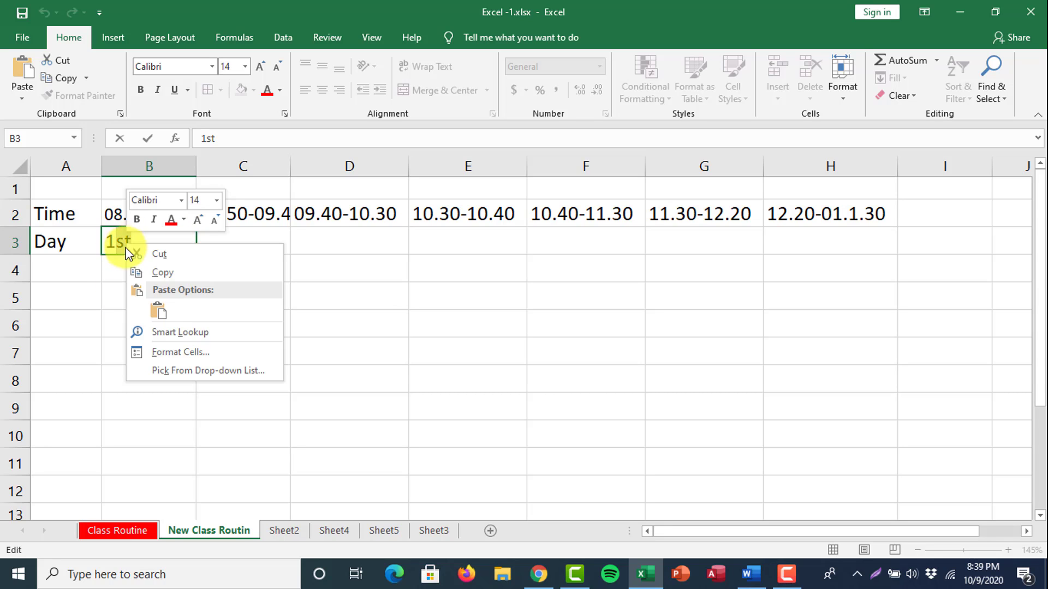
pyautogui.click(166, 352)
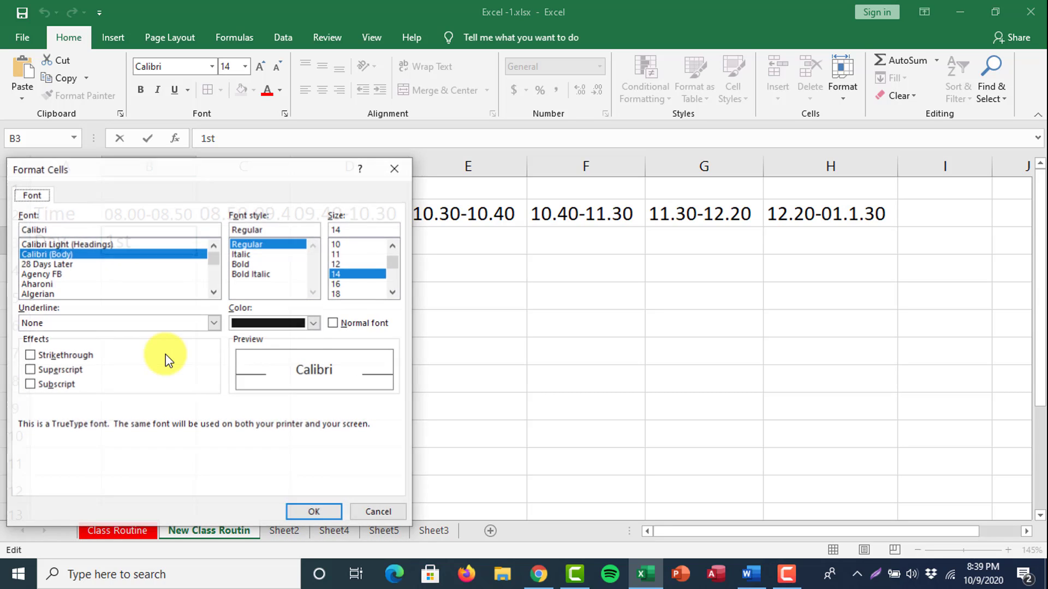
pyautogui.click(58, 372)
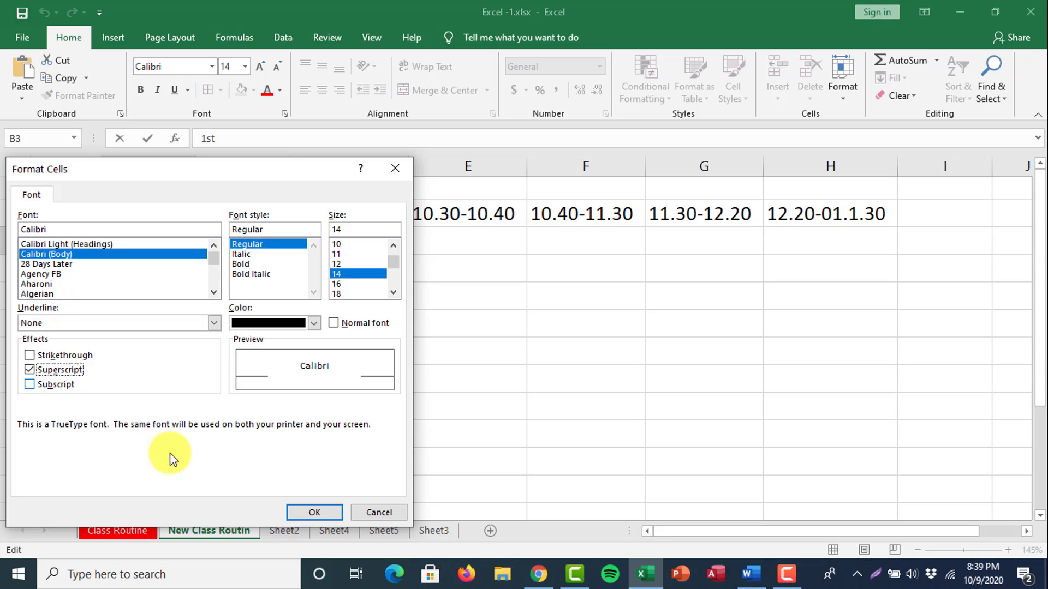
pyautogui.click(311, 513)
pyautogui.click(215, 384)
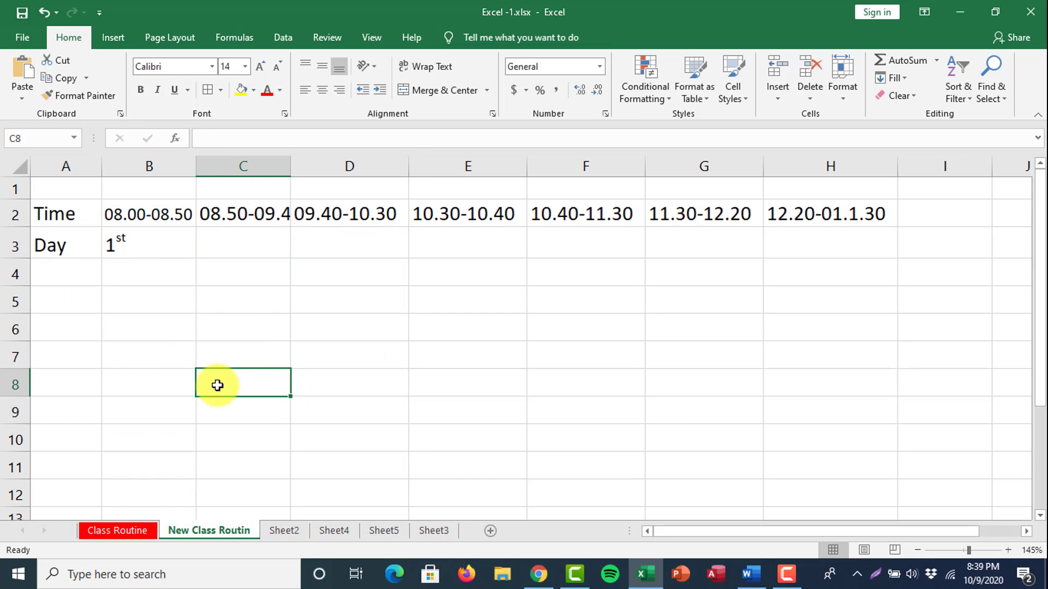
# Fill the ordinal period series from B3 across to E3
pyautogui.click(157, 257)
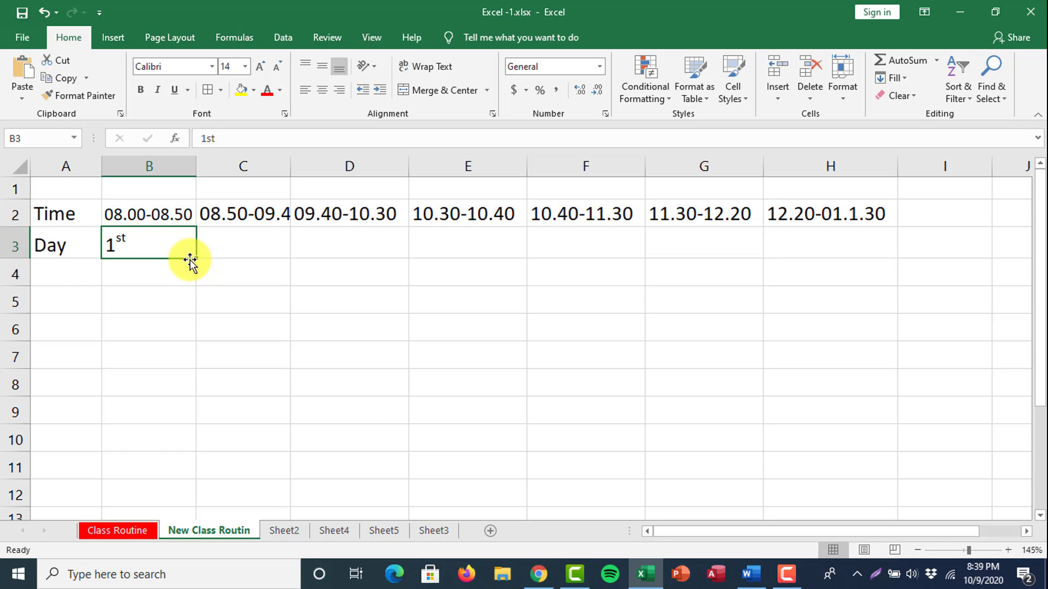
pyautogui.moveTo(197, 258); pyautogui.dragTo(486, 262)
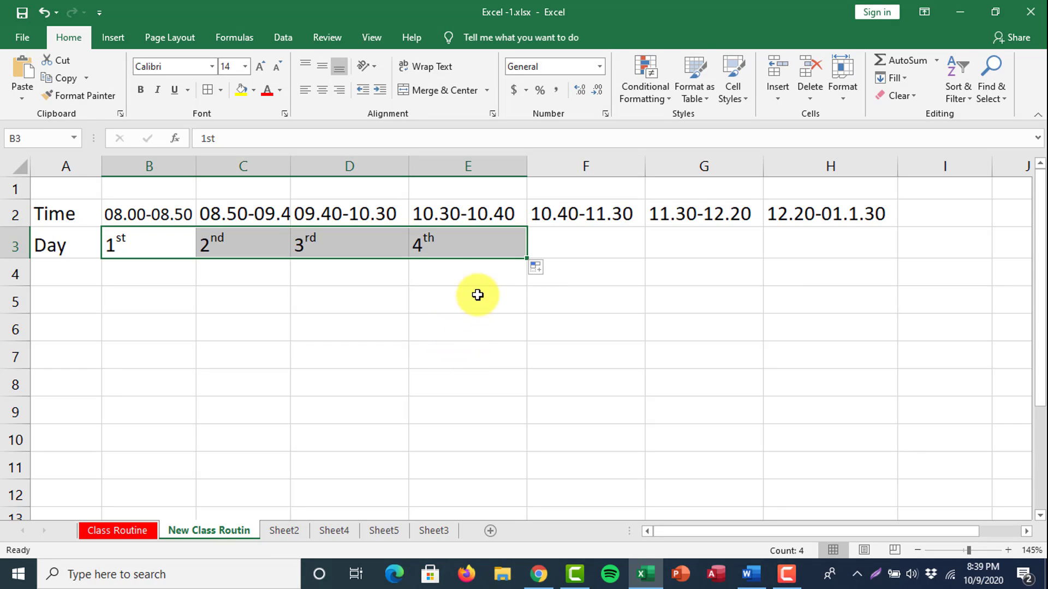
# Move the "4th" heading from E3 to F3 and fill the series from there across to H3
pyautogui.click(481, 248)
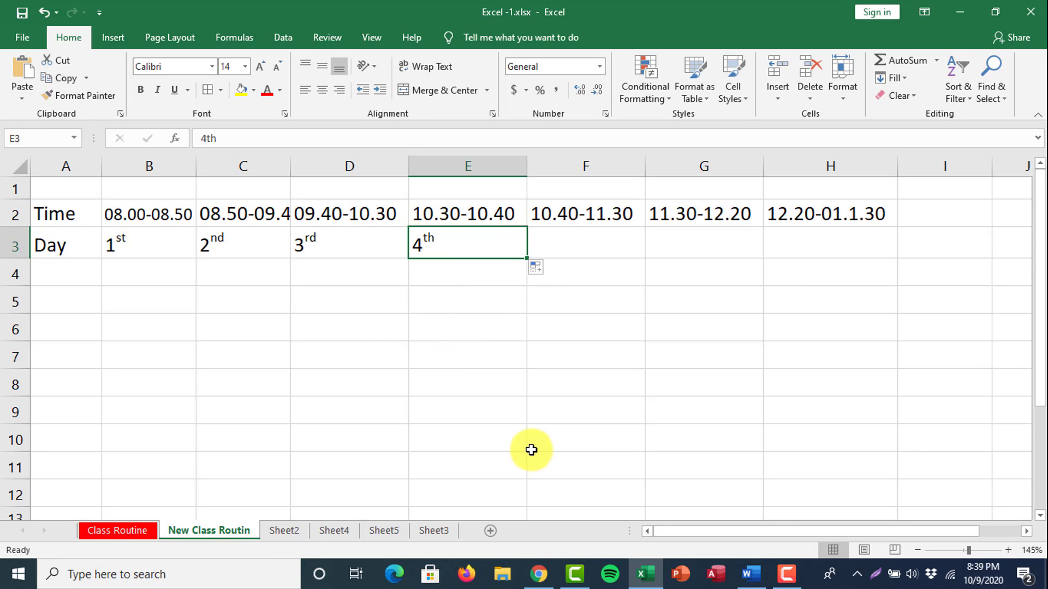
pyautogui.hotkey('ctrl', 'x')
pyautogui.click(596, 238)
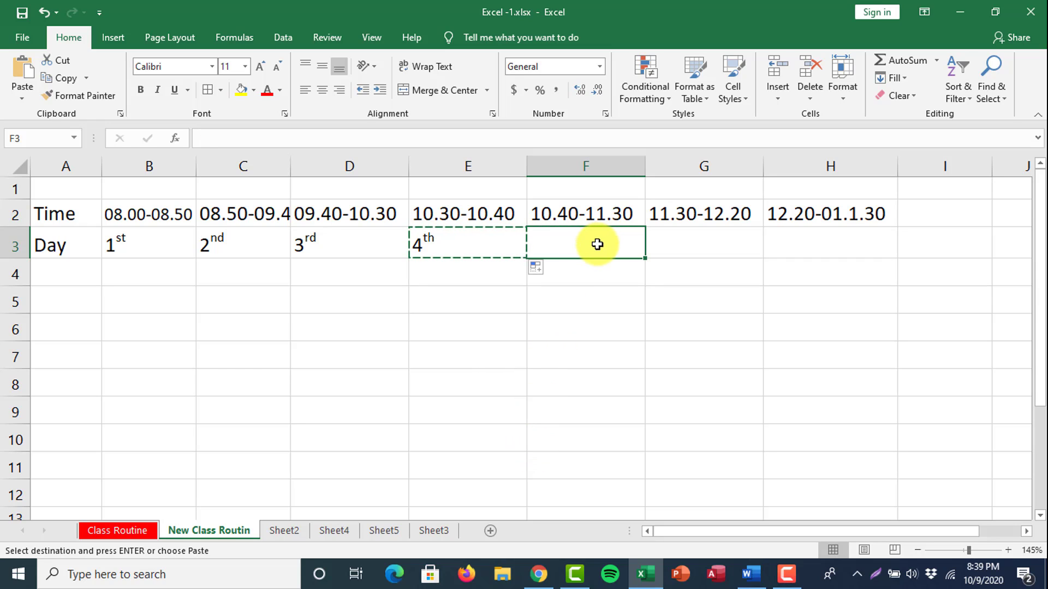
pyautogui.hotkey('ctrl', 'v')
pyautogui.moveTo(647, 258); pyautogui.dragTo(879, 241)
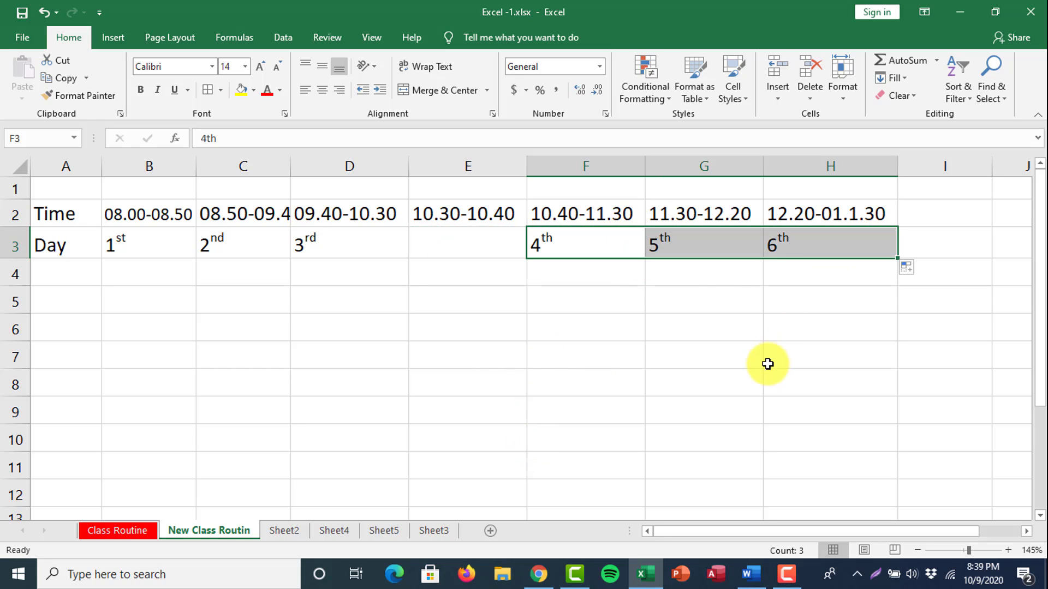
pyautogui.click(717, 378)
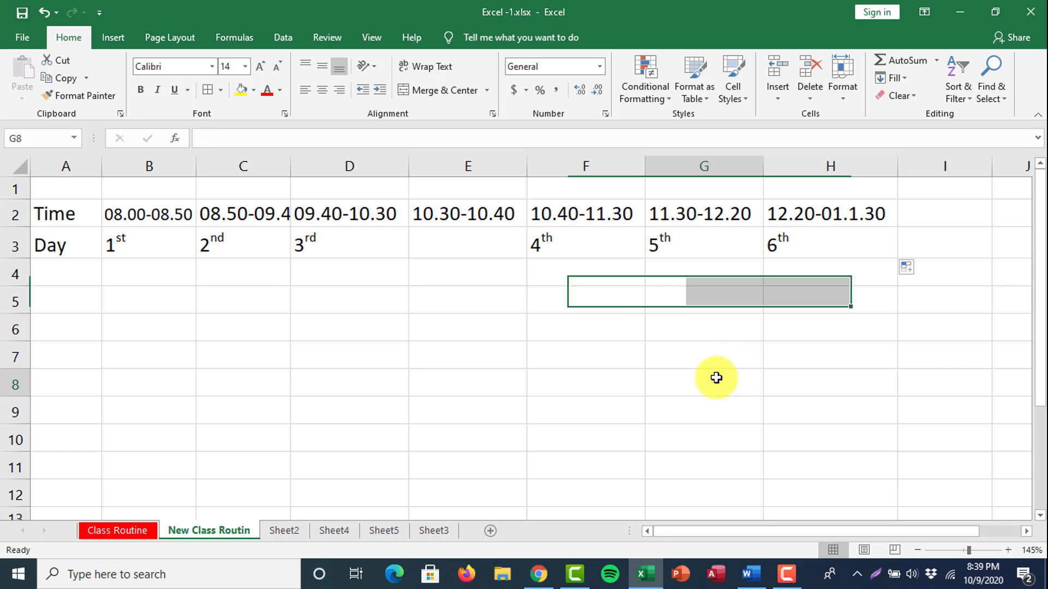
# Enter "Saturday" in cell A4, following the day list on the Class Routine sheet
pyautogui.click(57, 266)
pyautogui.click(91, 533)
pyautogui.scroll(-1, 105, 451)
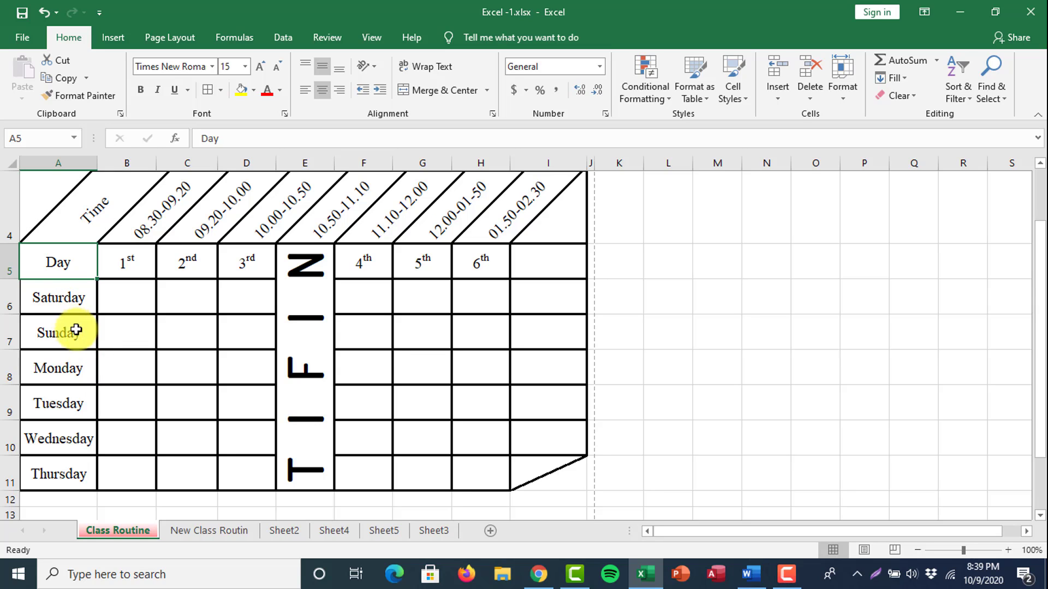
pyautogui.click(198, 531)
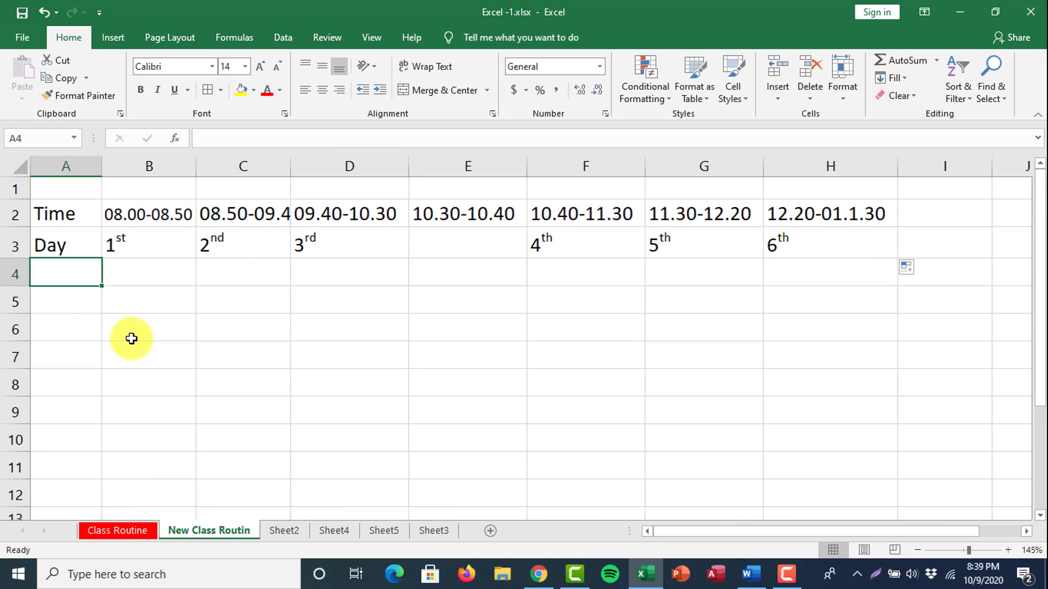
pyautogui.write('Saturda')
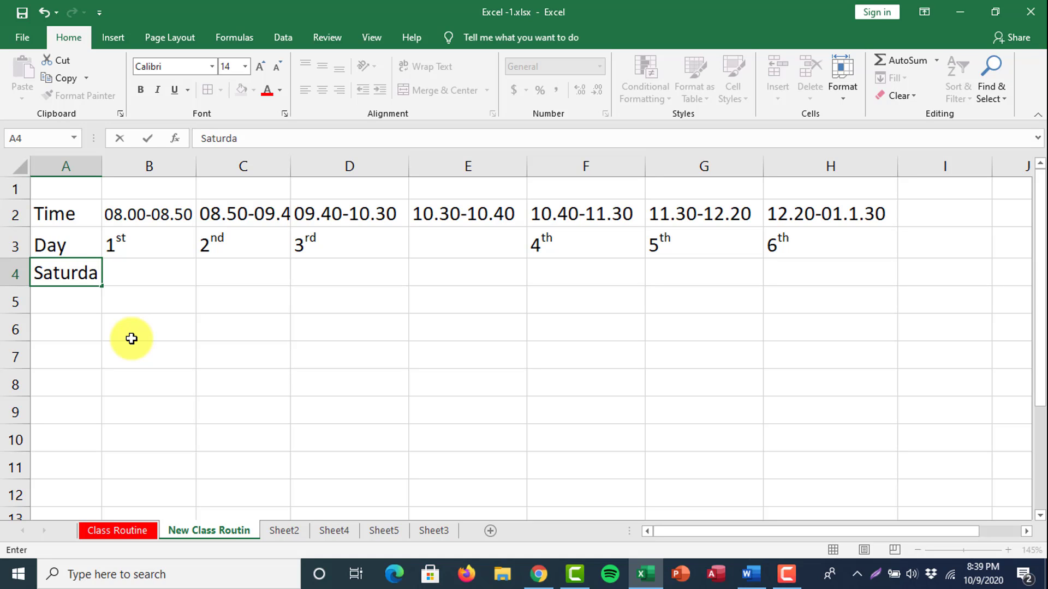
pyautogui.write('y')
pyautogui.click(139, 409)
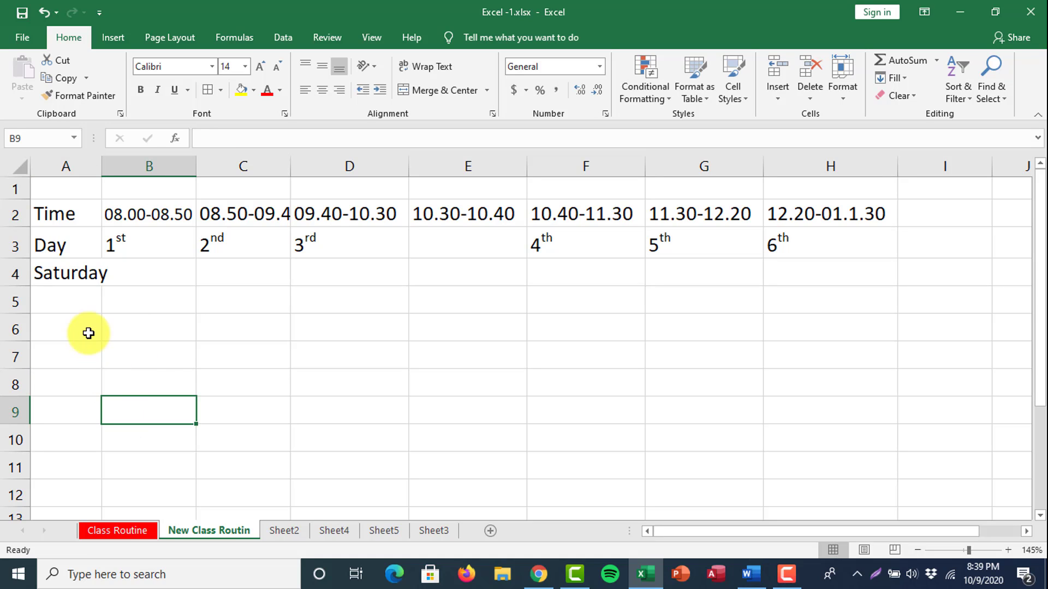
# Fill the weekday series from A4 down to Thursday in A9 and widen column A to fit the day names
pyautogui.click(100, 281)
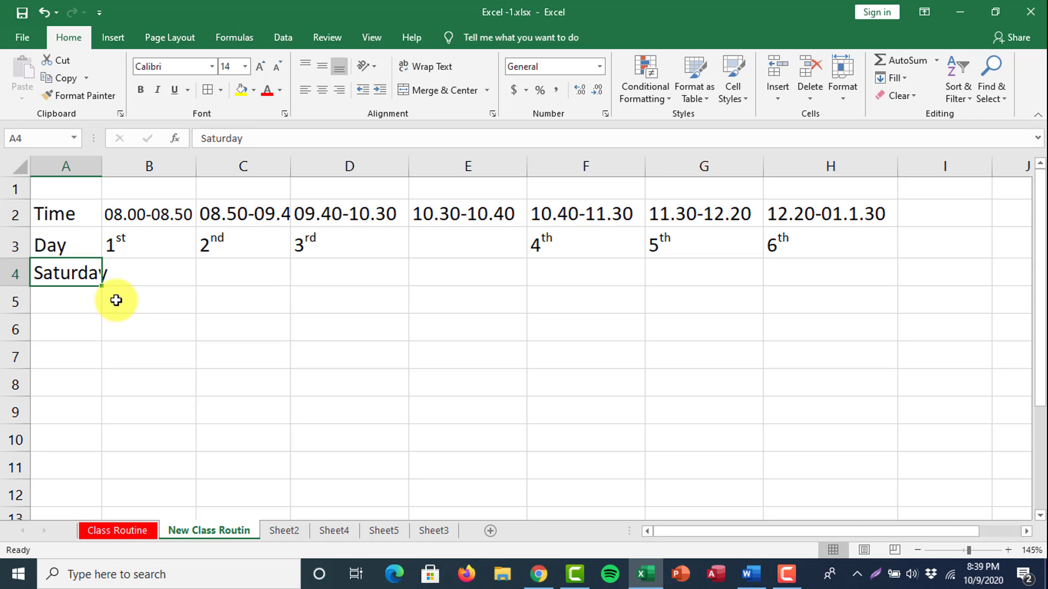
pyautogui.moveTo(103, 289); pyautogui.dragTo(102, 413)
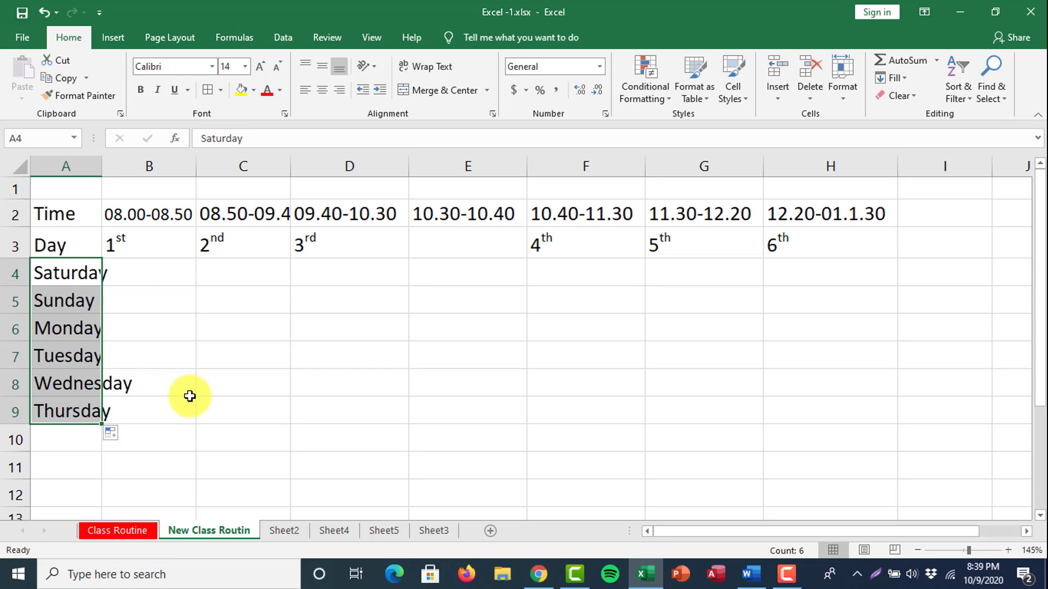
pyautogui.click(175, 464)
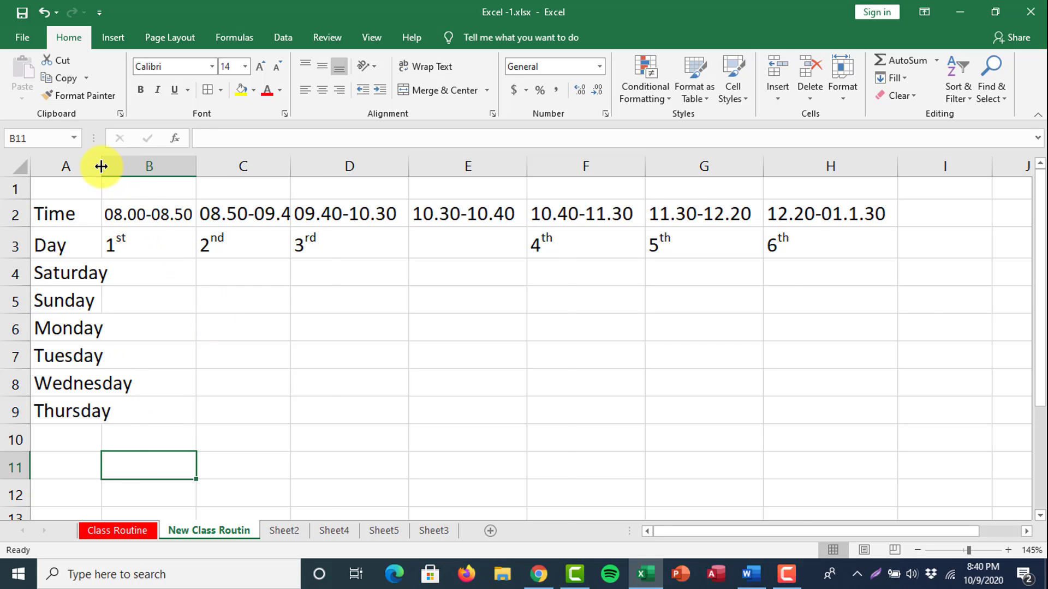
pyautogui.moveTo(101, 166); pyautogui.dragTo(142, 167)
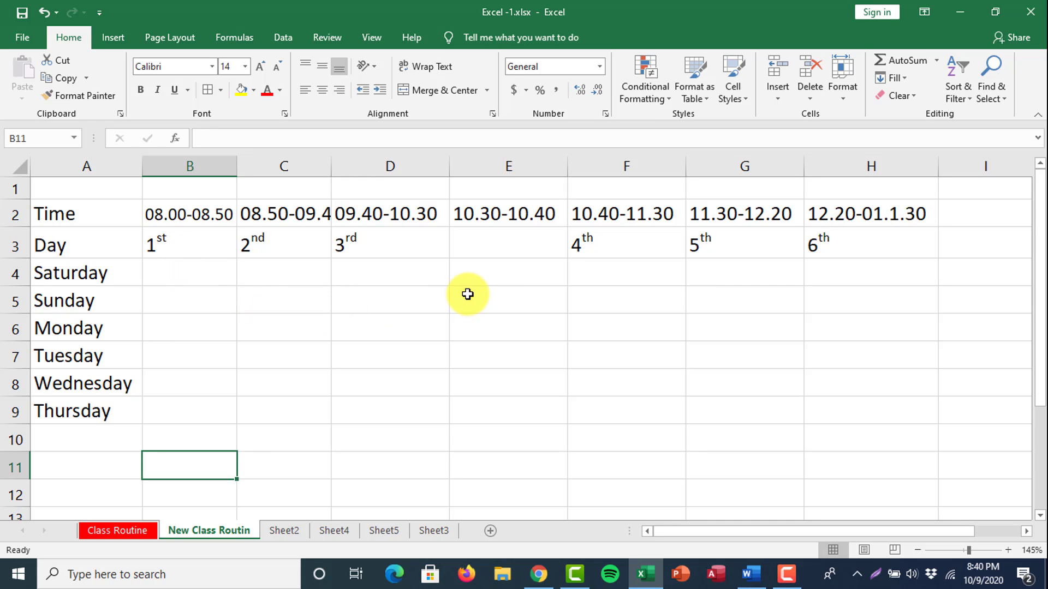
# Compare the new table with the finished layout on the Class Routine sheet
pyautogui.click(141, 537)
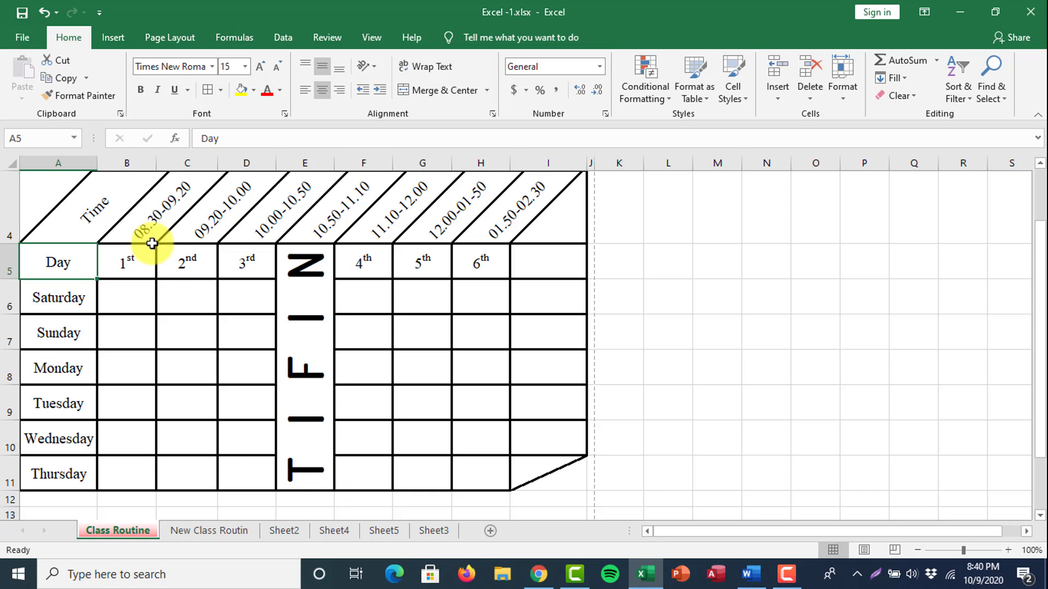
pyautogui.click(189, 530)
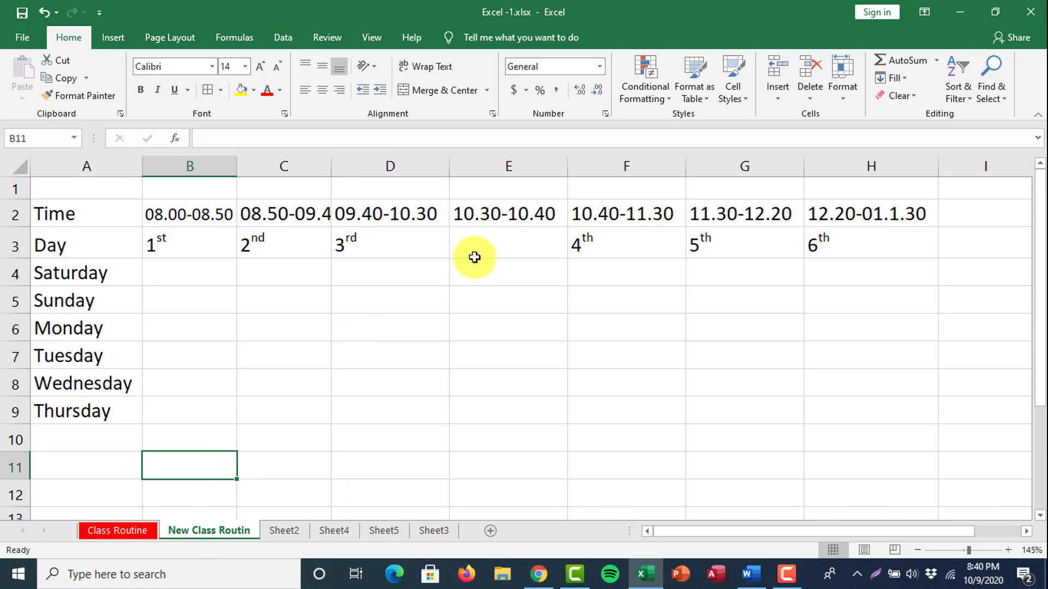
# Merge and center cells E3 to E9 and enter "TIFIN" in the merged cell
pyautogui.moveTo(491, 246); pyautogui.dragTo(489, 412)
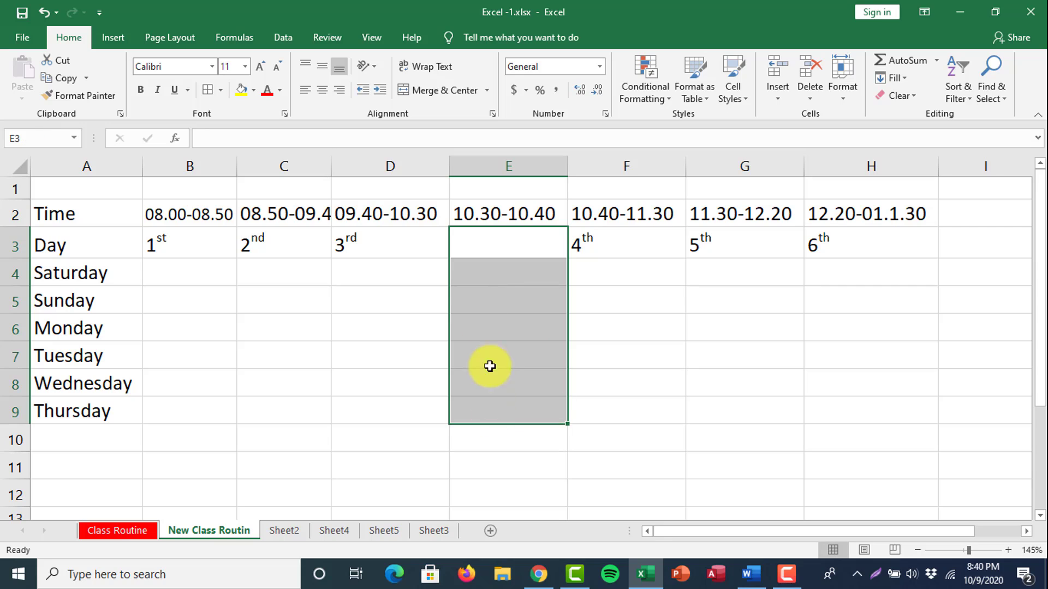
pyautogui.click(425, 92)
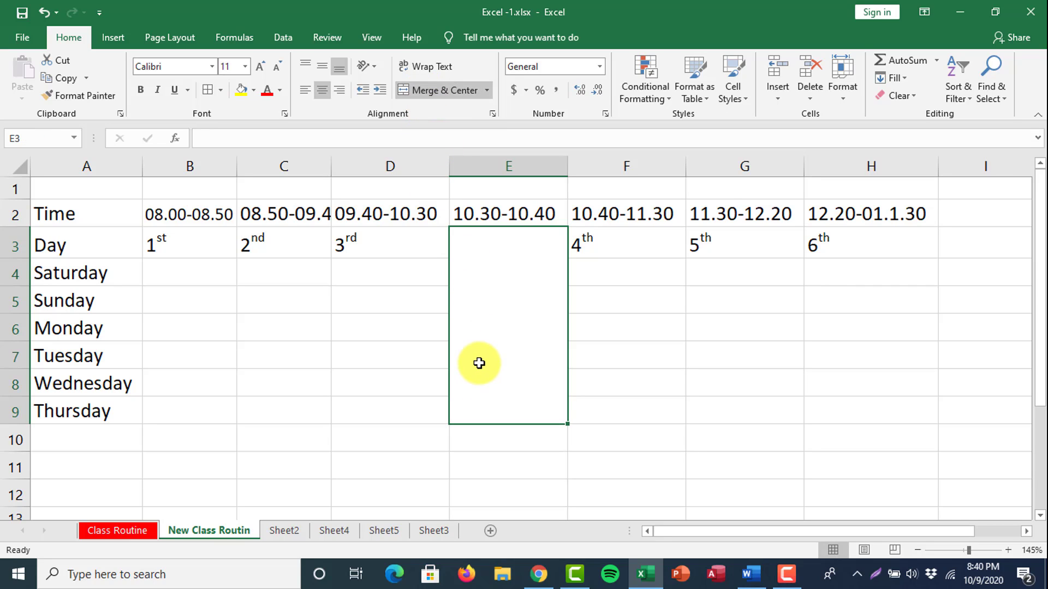
pyautogui.write('TIFI')
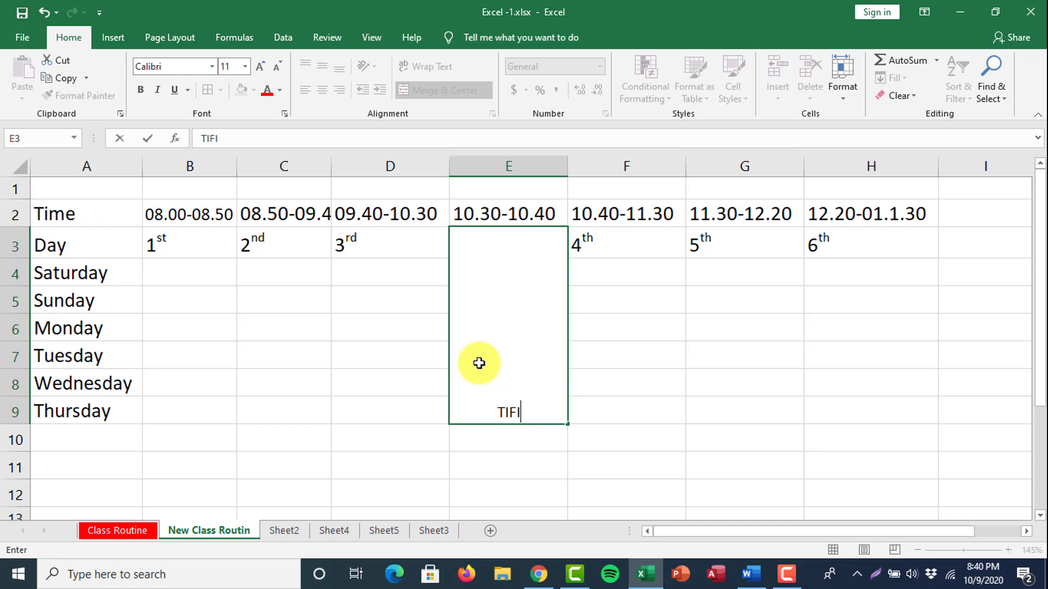
pyautogui.write('N')
pyautogui.click(535, 493)
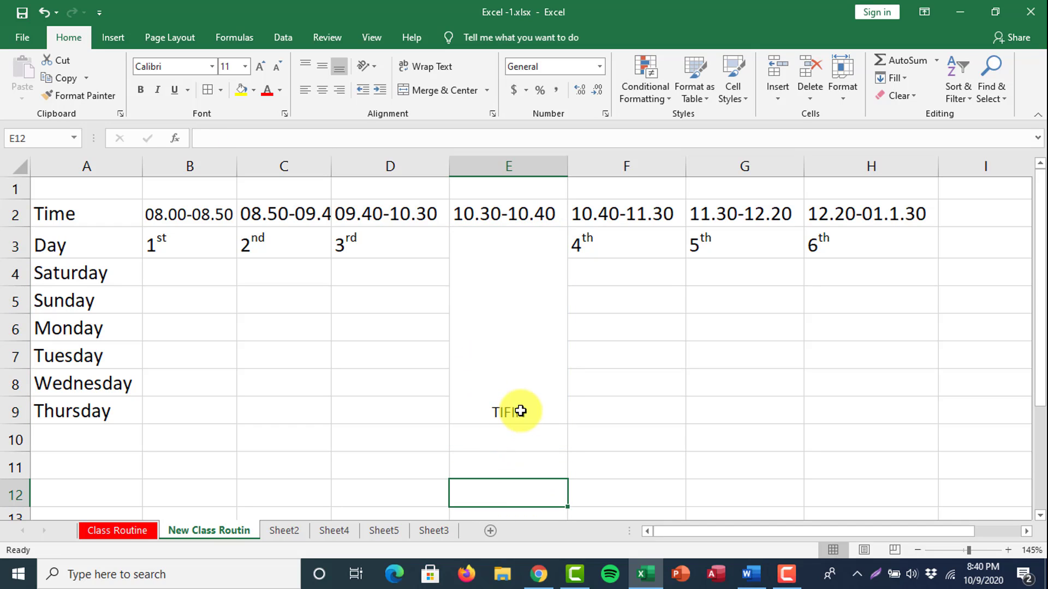
# Rotate the TIFIN text in the merged cell to read vertically upward, matching the Class Routine sheet
pyautogui.click(549, 411)
pyautogui.click(123, 532)
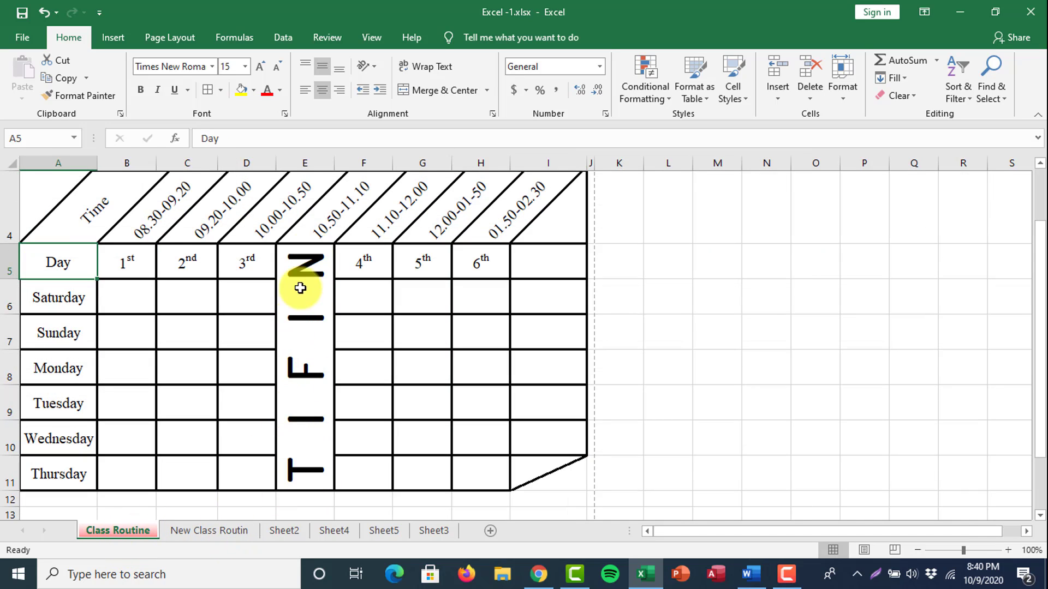
pyautogui.click(209, 532)
pyautogui.rightClick(500, 387)
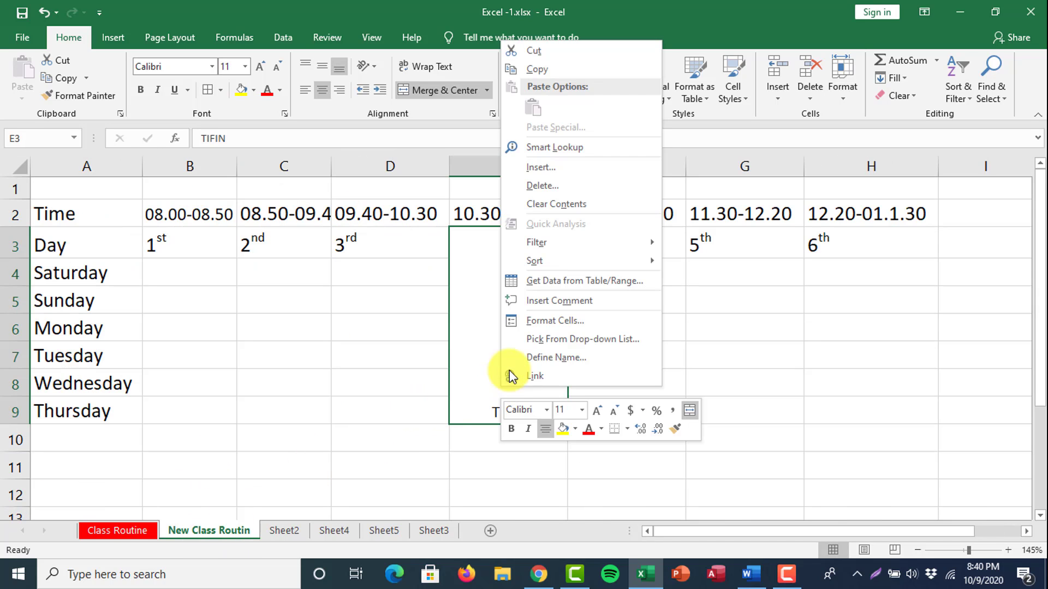
pyautogui.click(513, 321)
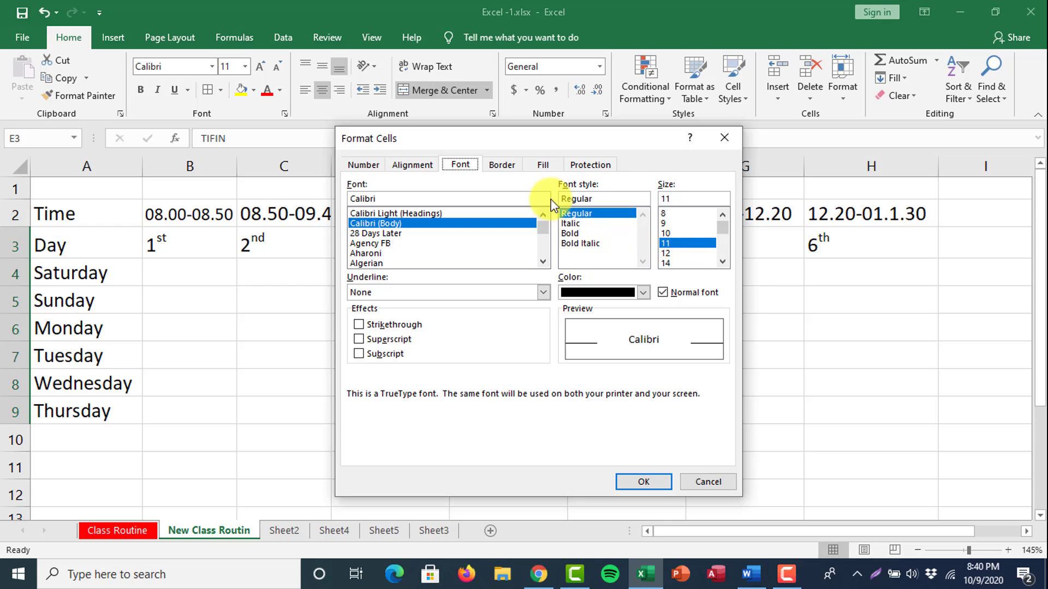
pyautogui.click(407, 163)
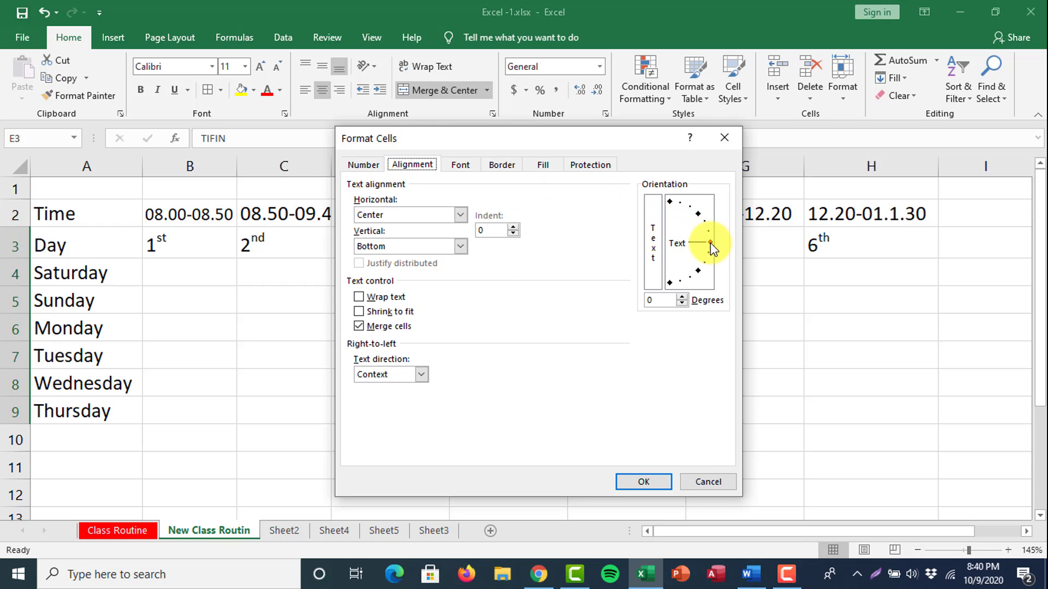
pyautogui.click(644, 484)
pyautogui.click(570, 466)
# Make the TIFIN text bold in Arial Black and align it to the middle of its cell
pyautogui.click(522, 396)
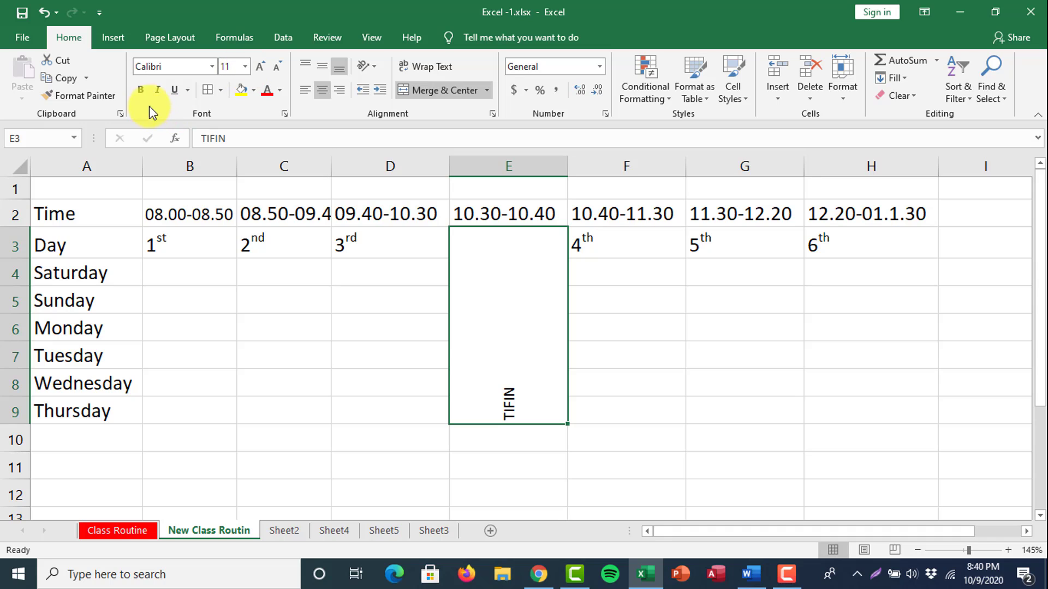
pyautogui.click(212, 66)
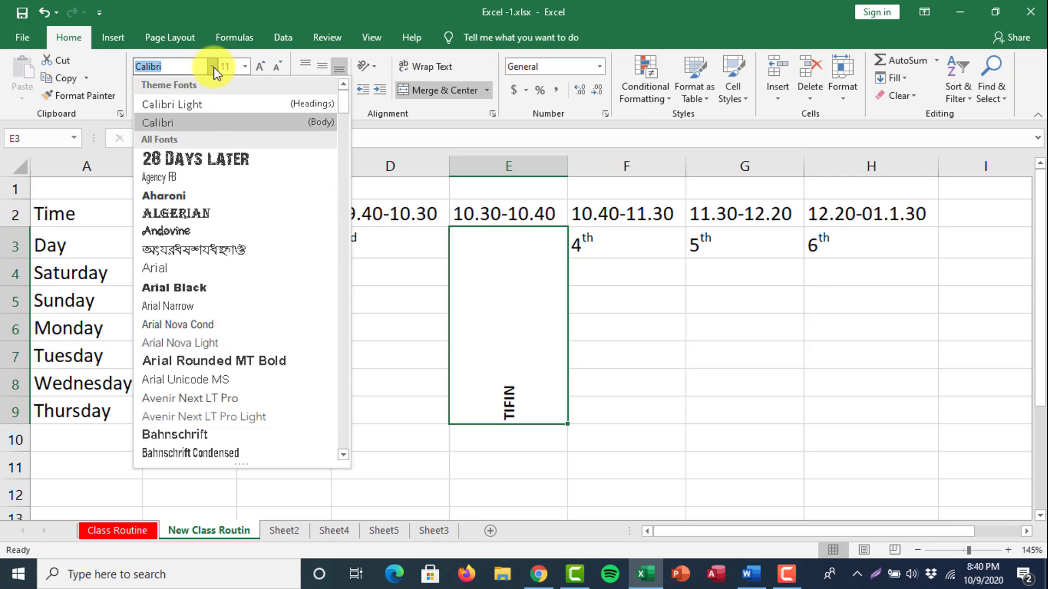
pyautogui.click(204, 295)
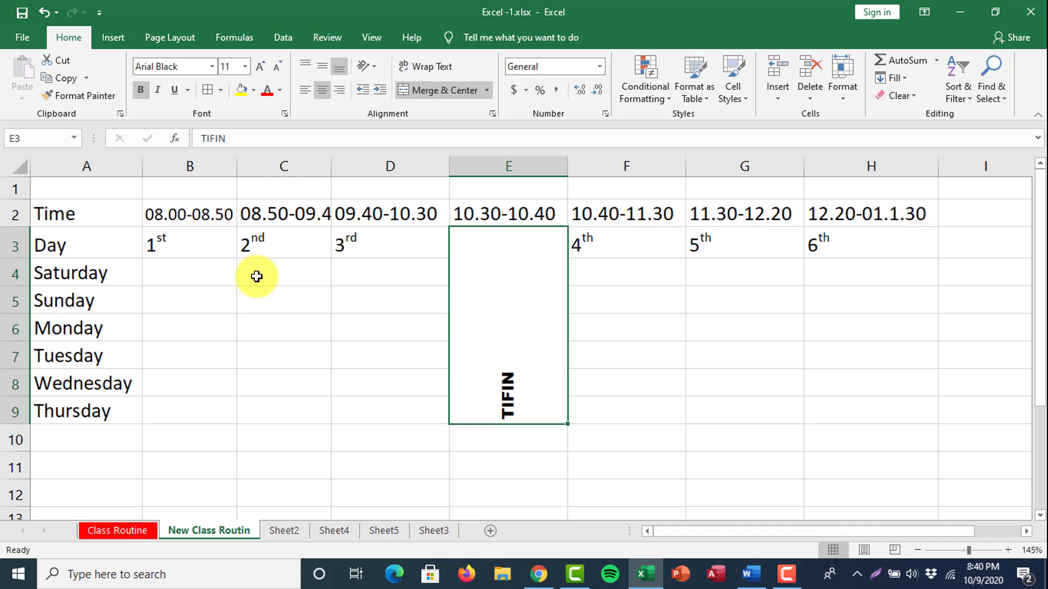
pyautogui.click(323, 67)
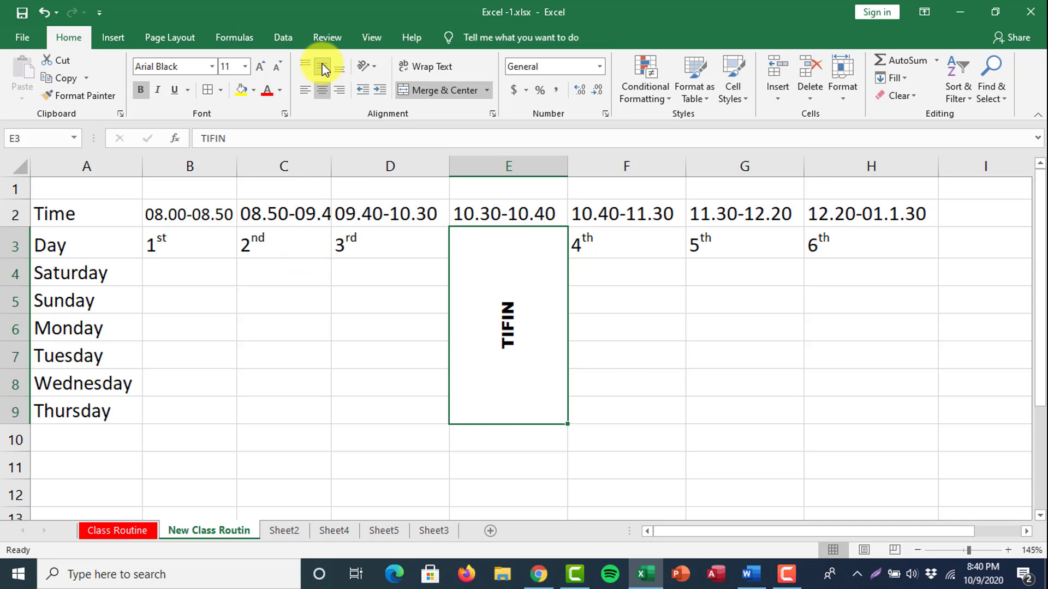
# Enlarge the TIFIN text to font size 28, using the Class Routine sheet as reference
pyautogui.click(148, 532)
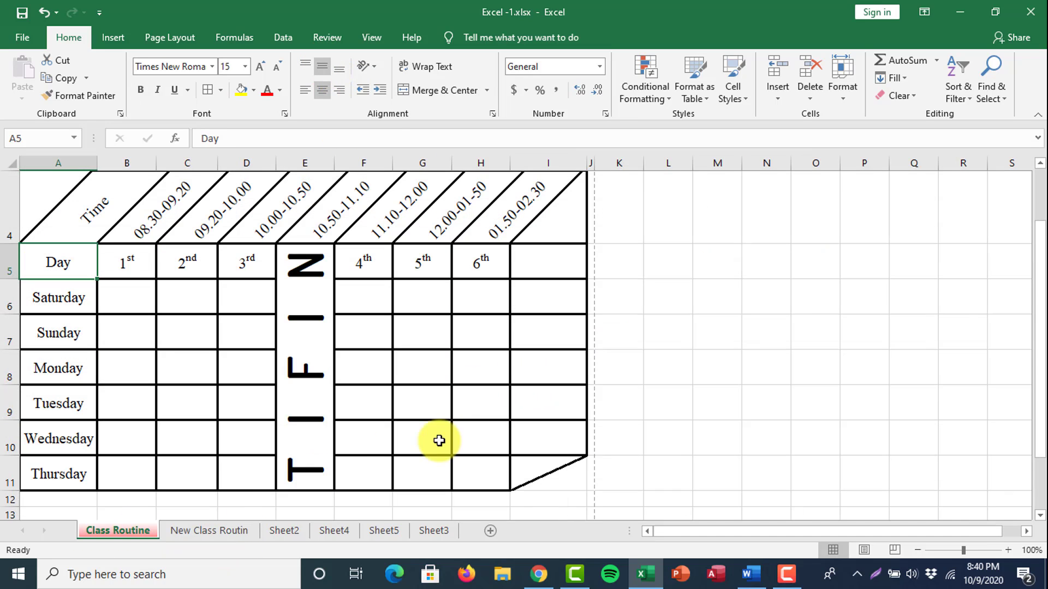
pyautogui.click(209, 532)
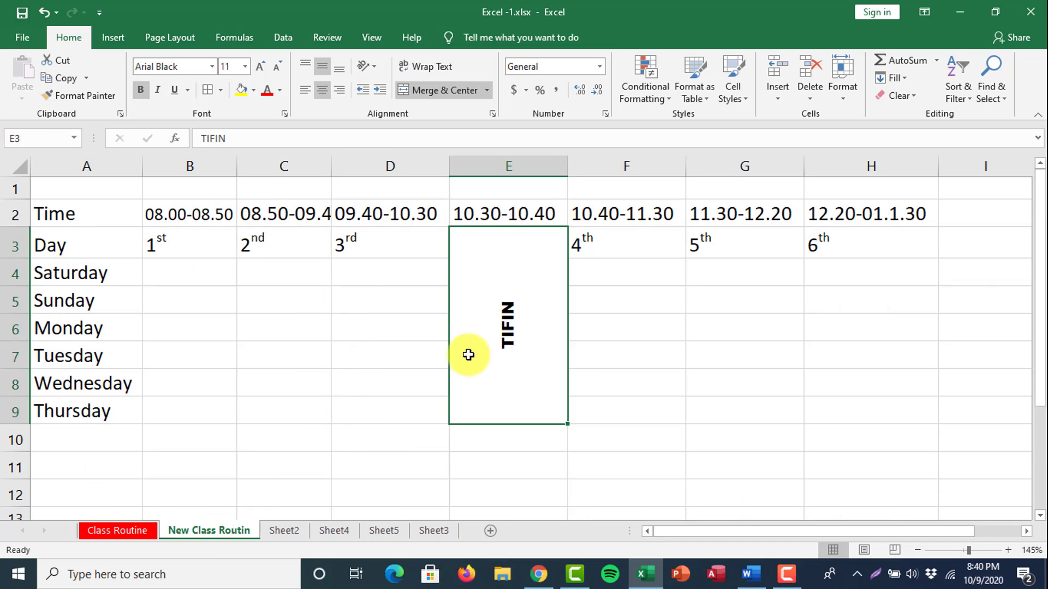
pyautogui.click(260, 67)
pyautogui.click(260, 67)
pyautogui.click(260, 67)
pyautogui.click(260, 66)
pyautogui.click(260, 67)
pyautogui.click(260, 67)
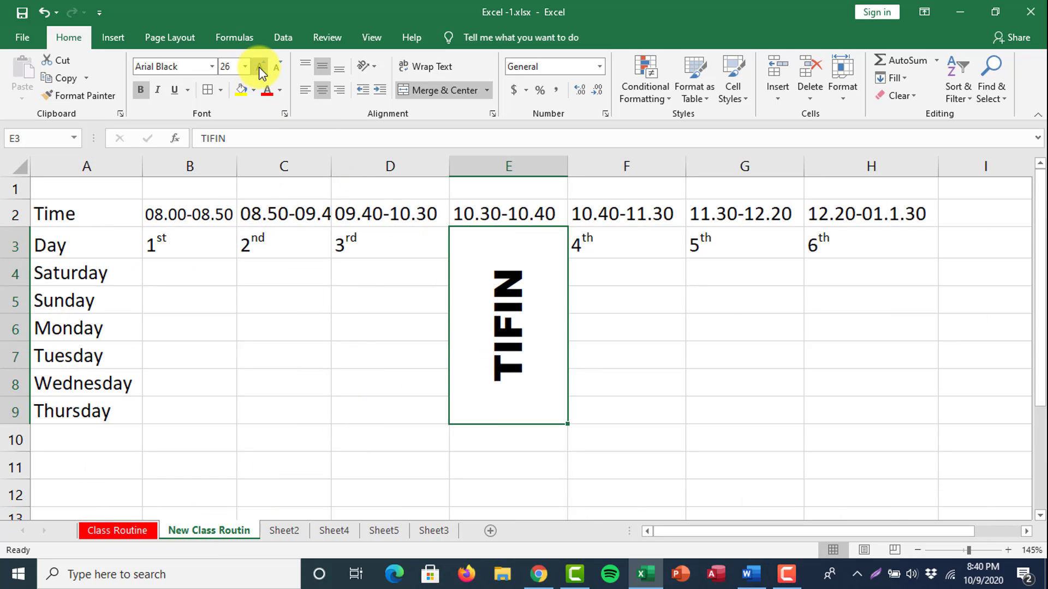
pyautogui.click(259, 66)
pyautogui.click(260, 67)
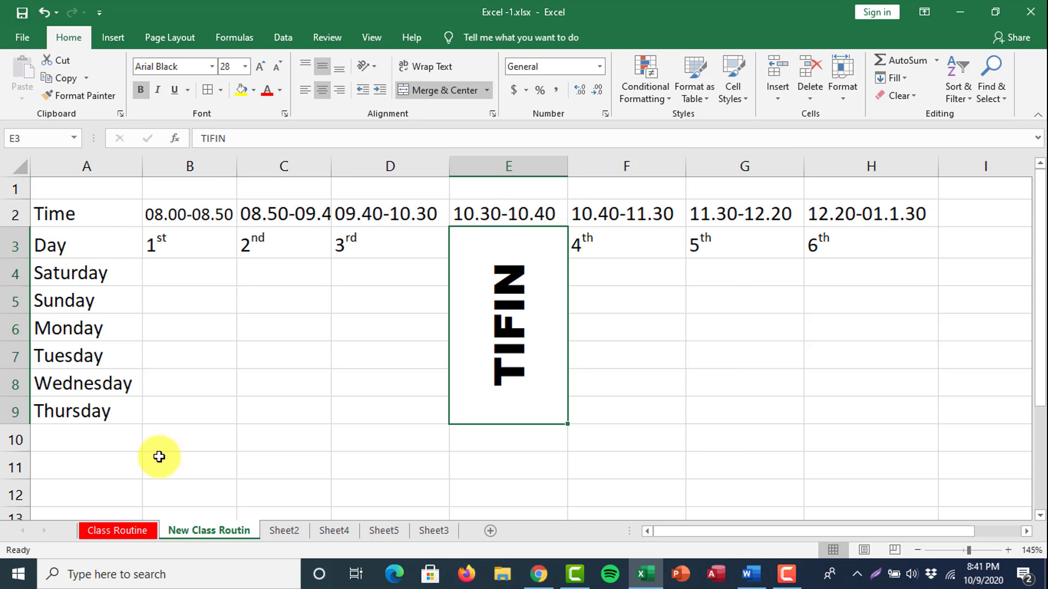
# Check the row proportions on the Class Routine sheet and set the height of rows 3 to 9 to 36
pyautogui.click(113, 532)
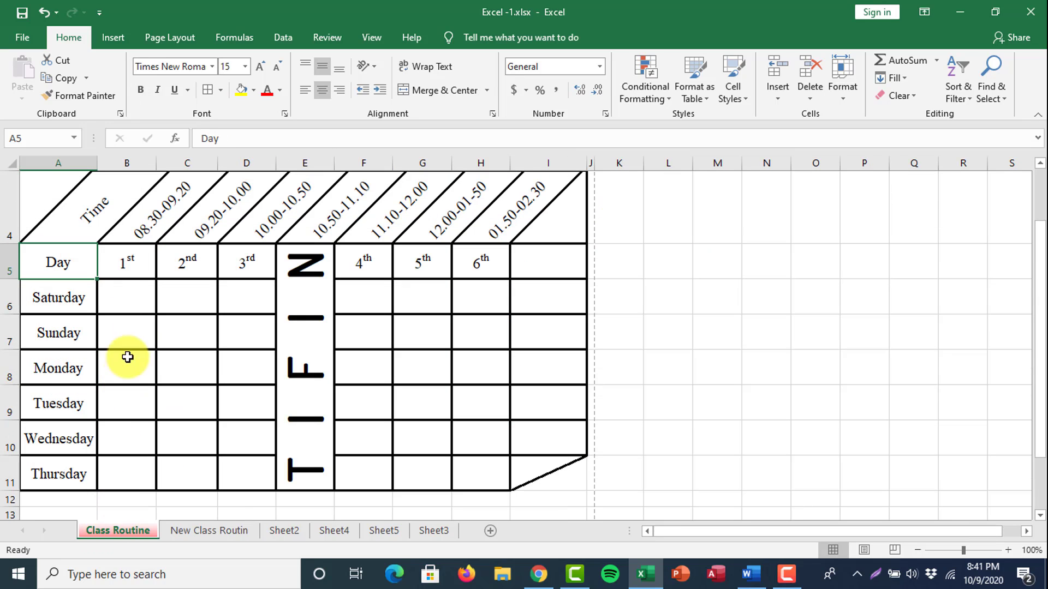
pyautogui.click(213, 533)
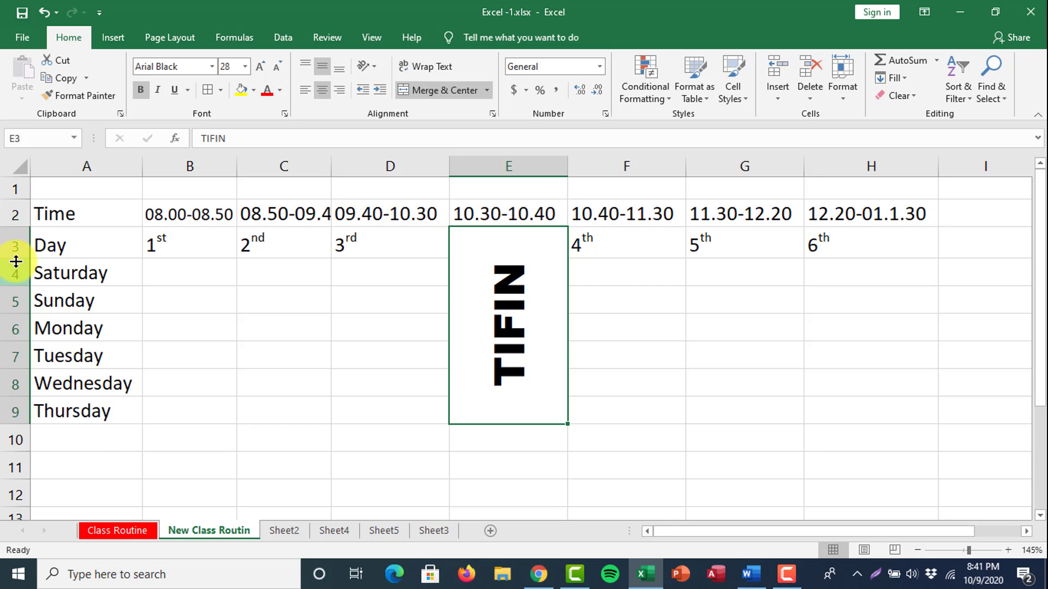
pyautogui.moveTo(11, 242); pyautogui.dragTo(19, 412)
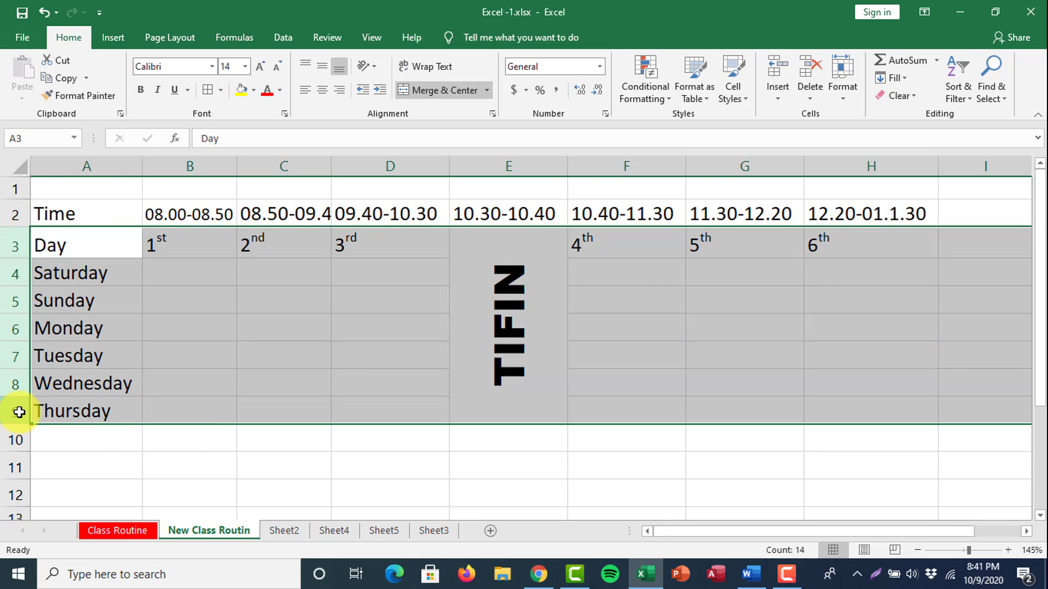
pyautogui.rightClick(19, 415)
pyautogui.click(52, 366)
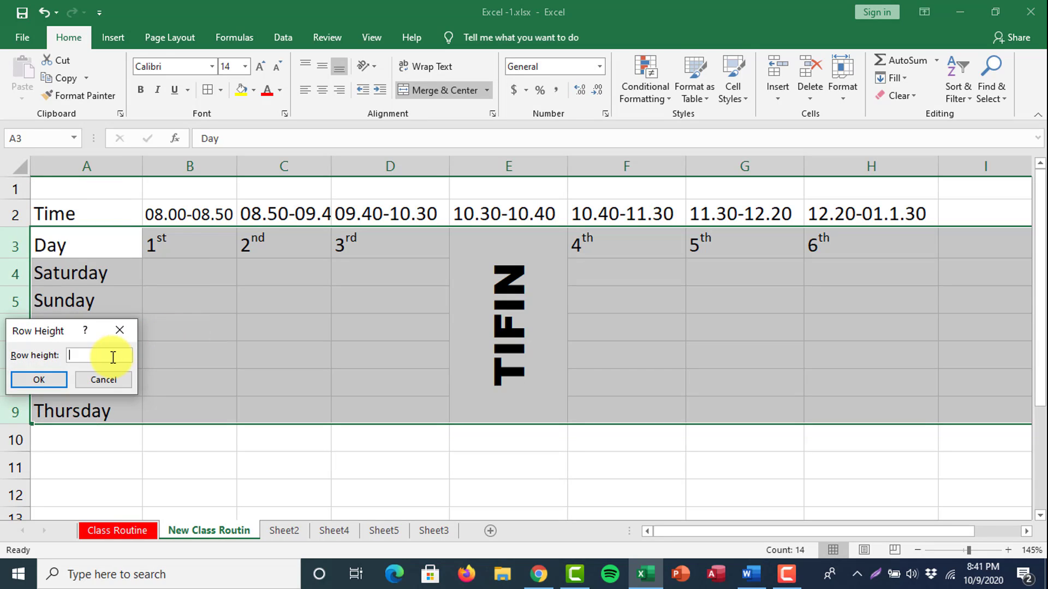
pyautogui.write('50')
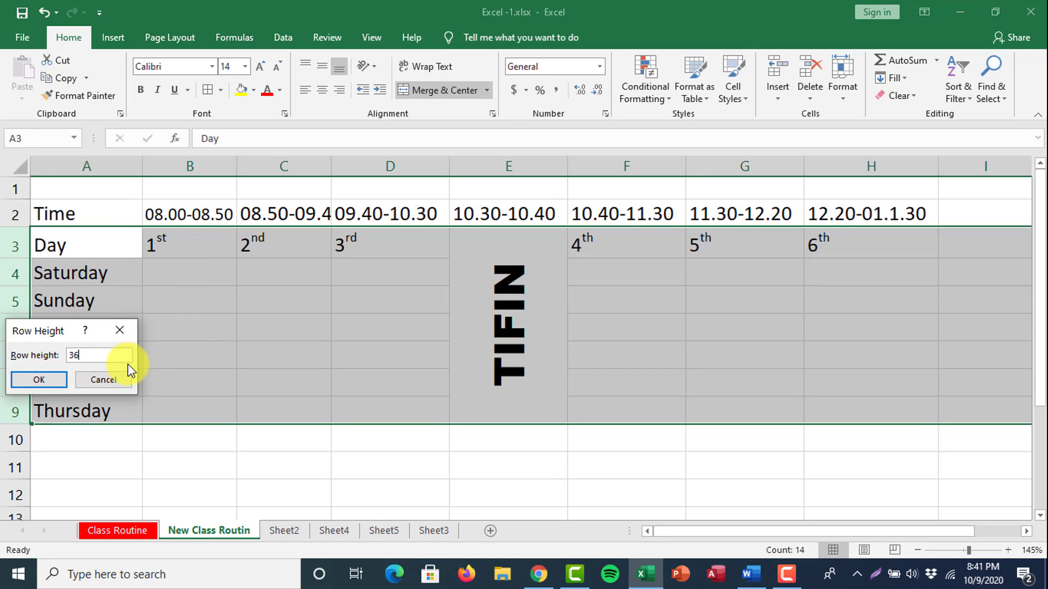
pyautogui.press('Return')
pyautogui.scroll(-3, 245, 350)
pyautogui.scroll(1, 249, 360)
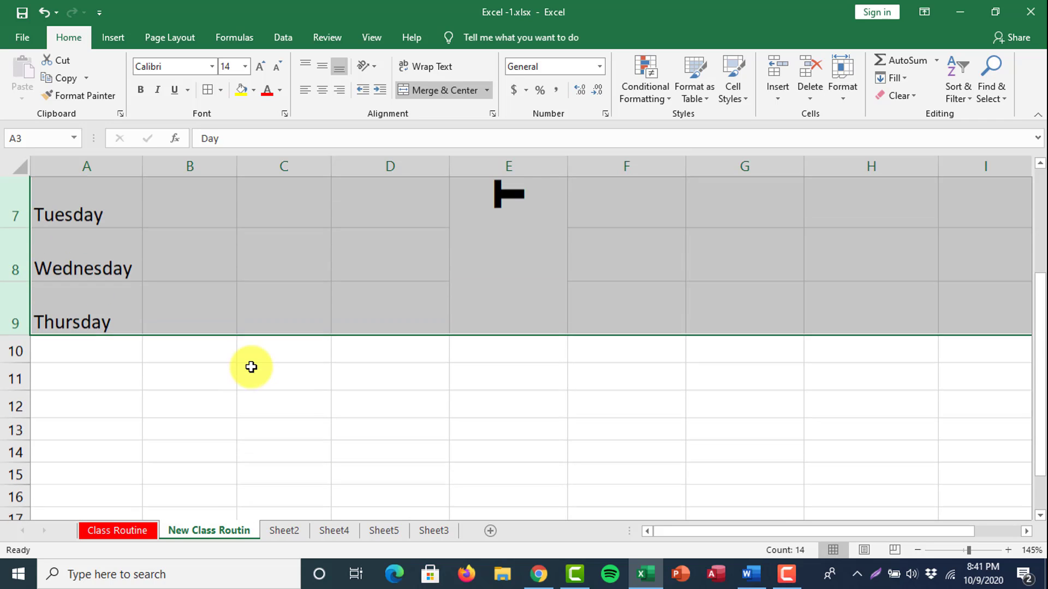
pyautogui.click(250, 358)
pyautogui.scroll(2, 248, 361)
pyautogui.click(186, 392)
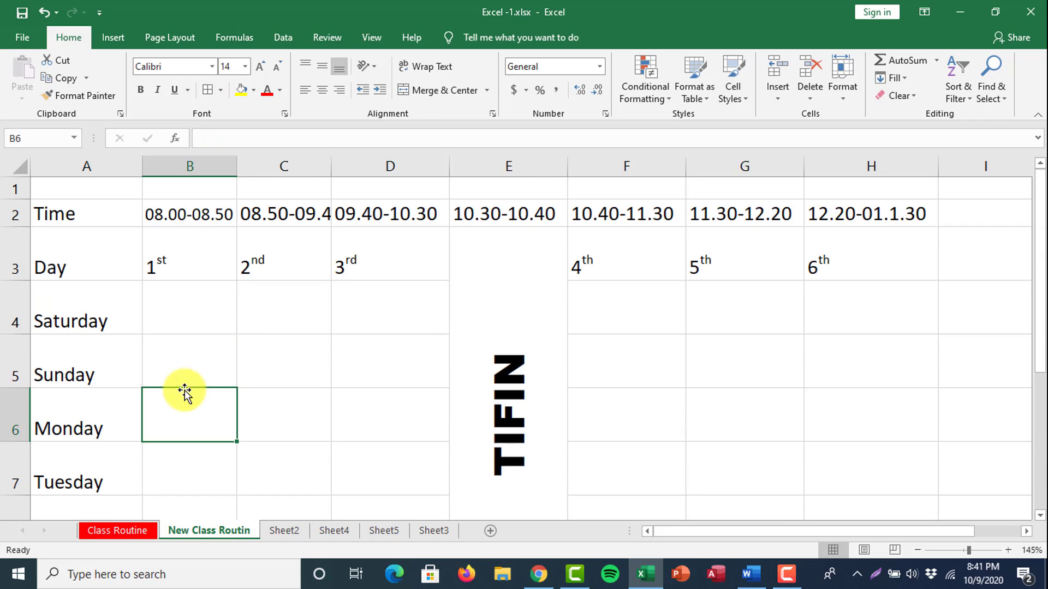
# Center the column A labels from Time in A2 down to Thursday in A9 horizontally and vertically
pyautogui.click(80, 298)
pyautogui.click(69, 276)
pyautogui.moveTo(66, 288); pyautogui.dragTo(77, 367)
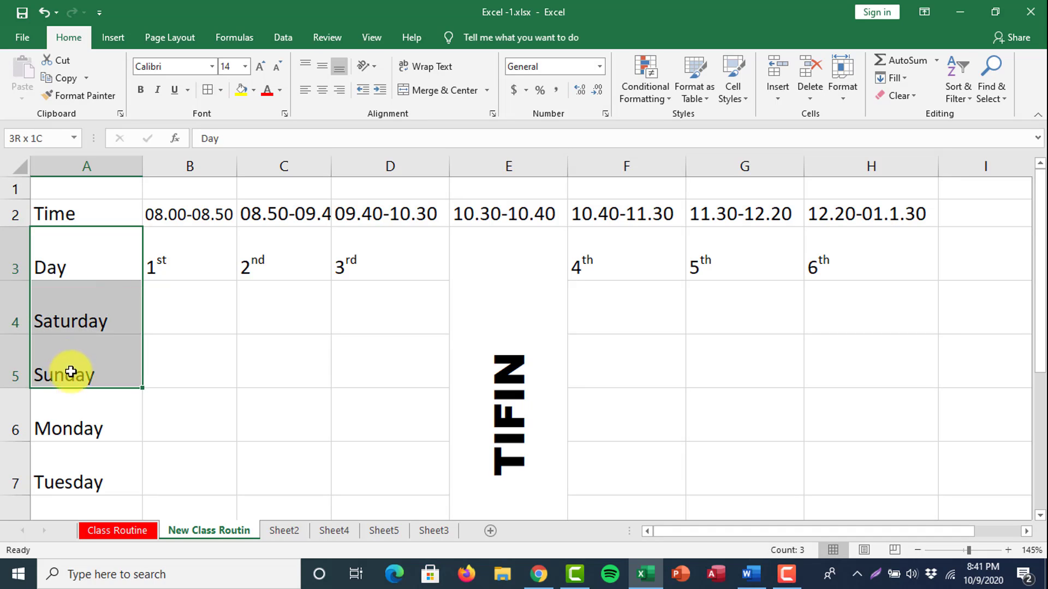
pyautogui.moveTo(87, 224); pyautogui.dragTo(85, 430)
pyautogui.click(322, 90)
pyautogui.click(321, 68)
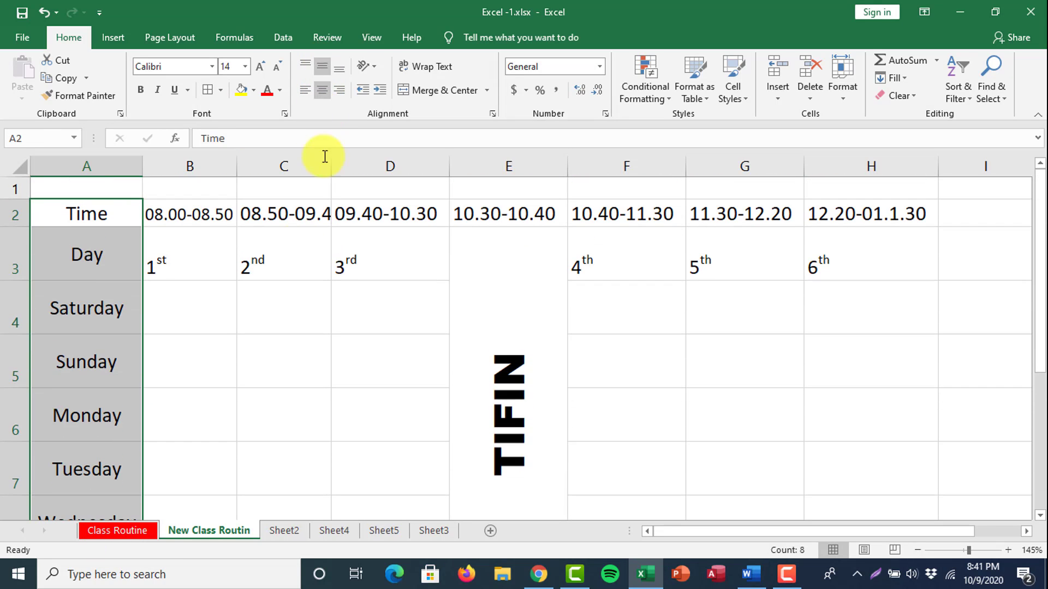
pyautogui.click(250, 368)
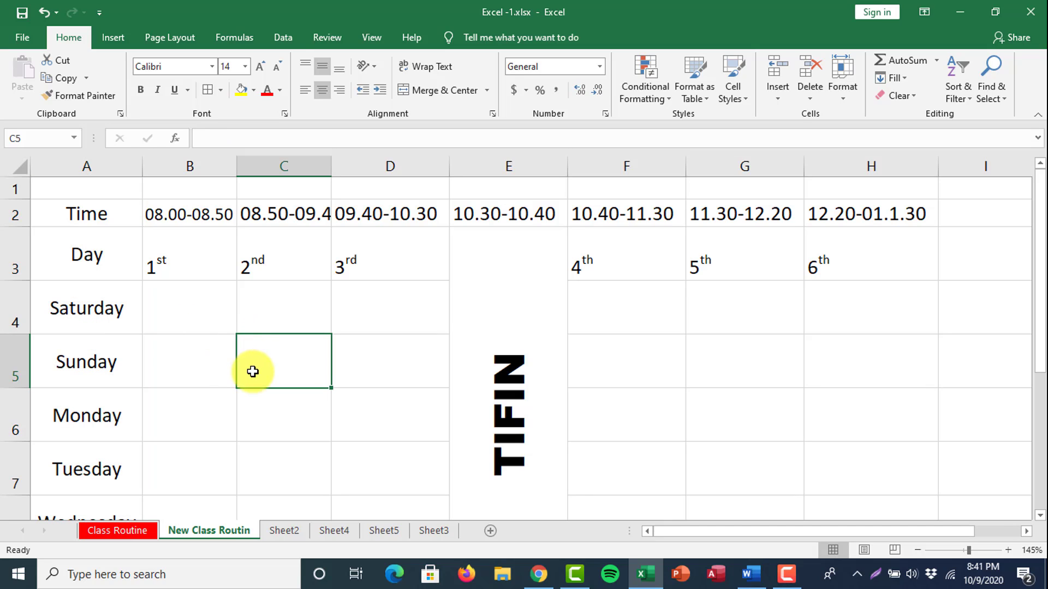
# Fit column C to its time range and center the period headings in B3:D3 and F3:H3 horizontally and vertically
pyautogui.doubleClick(333, 169)
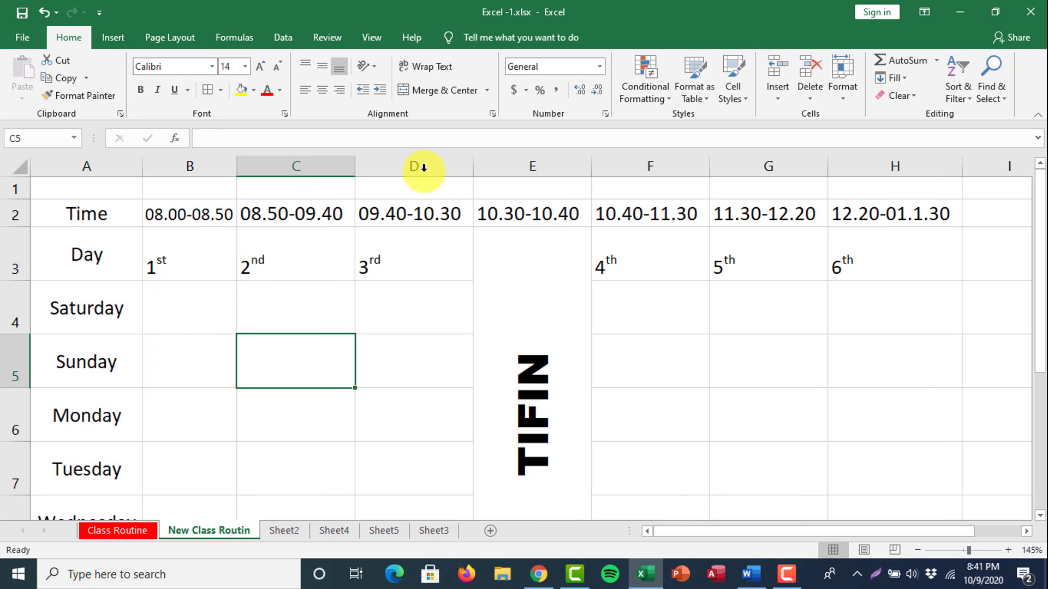
pyautogui.click(297, 276)
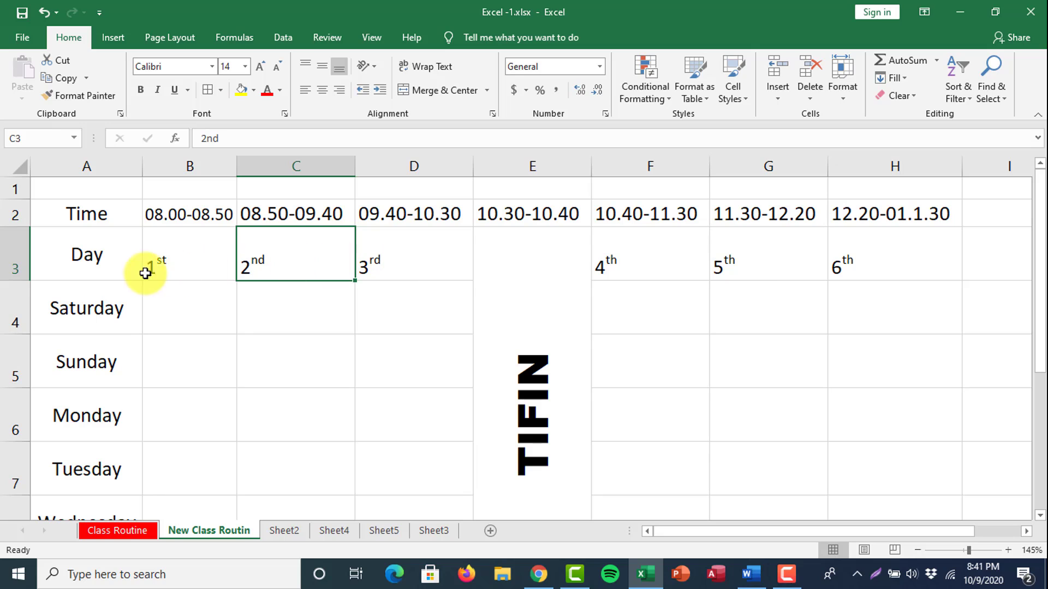
pyautogui.moveTo(145, 273); pyautogui.dragTo(368, 240)
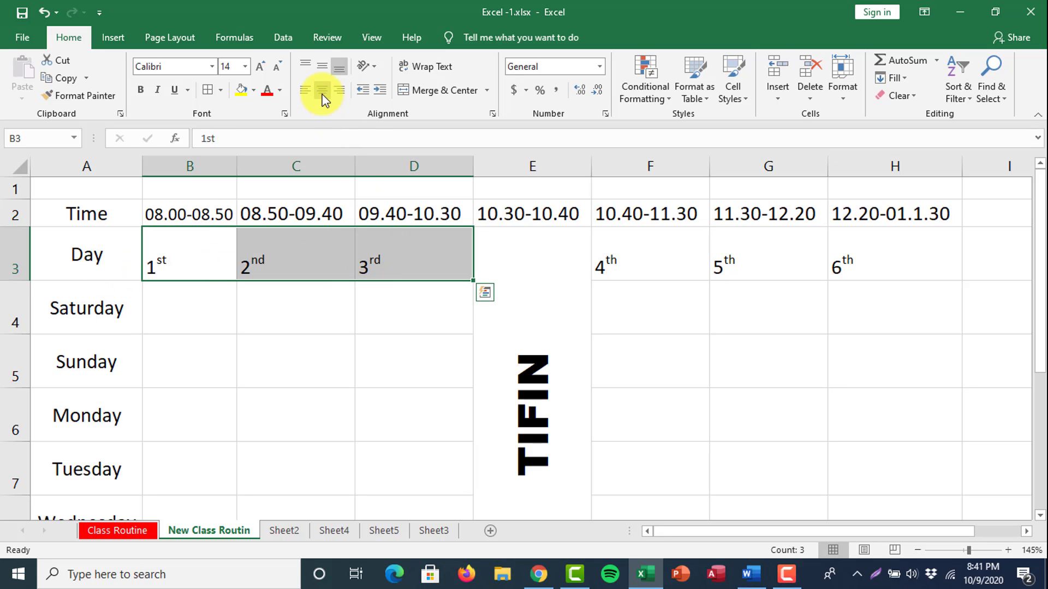
pyautogui.click(324, 71)
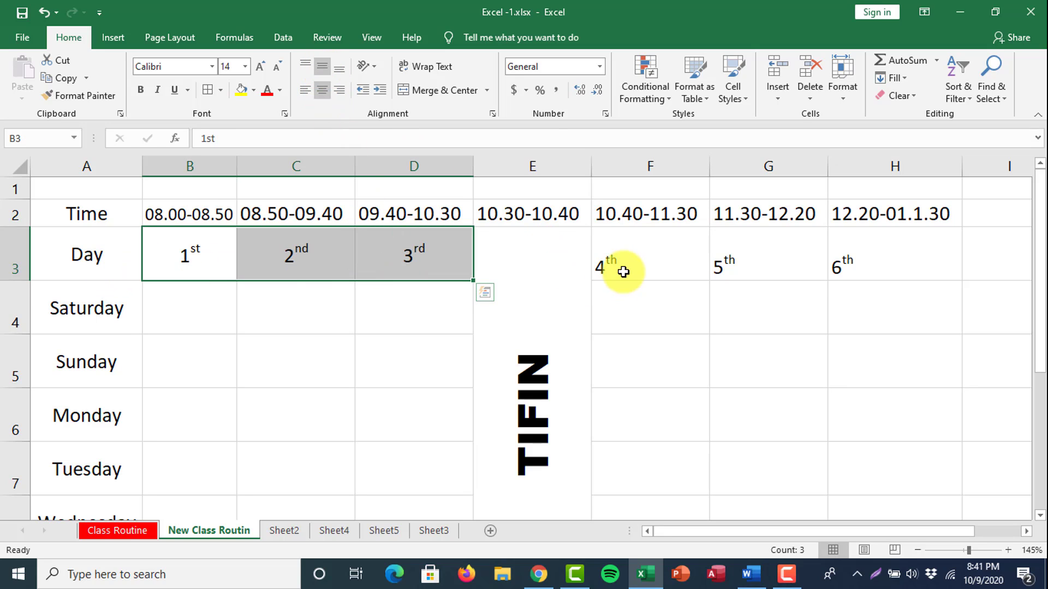
pyautogui.moveTo(620, 268); pyautogui.dragTo(872, 264)
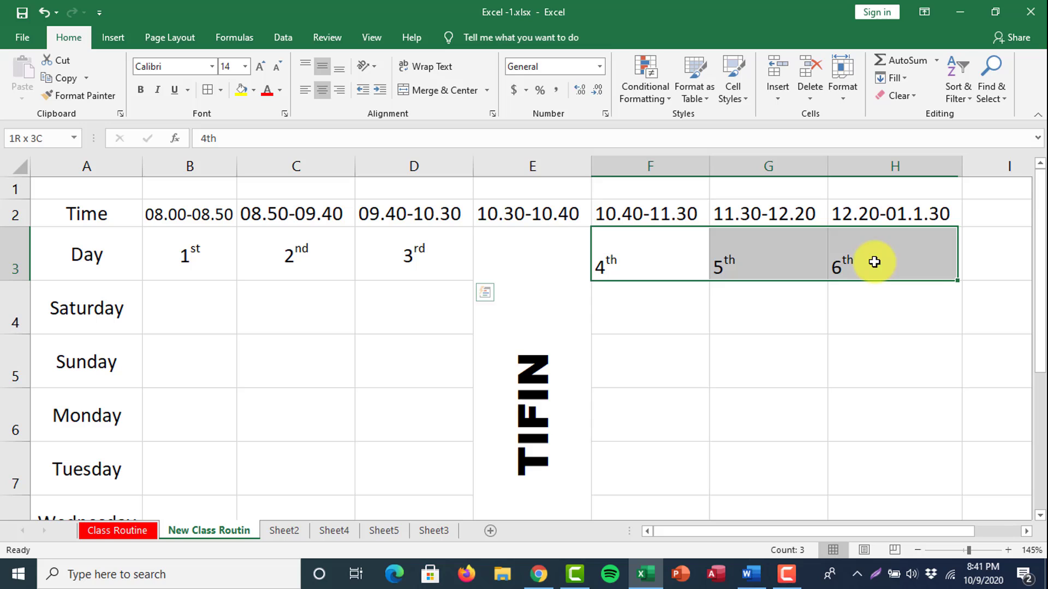
pyautogui.click(323, 70)
pyautogui.click(607, 399)
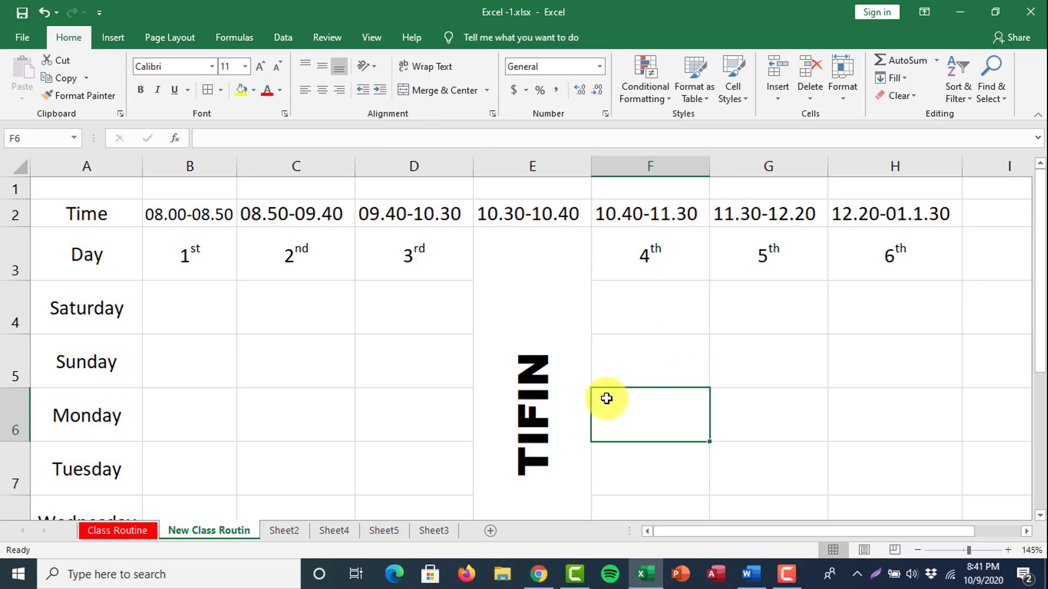
# Select the merged TIFIN cell and compare its lettering with the one on the Class Routine sheet
pyautogui.click(537, 423)
pyautogui.scroll(-1, 533, 371)
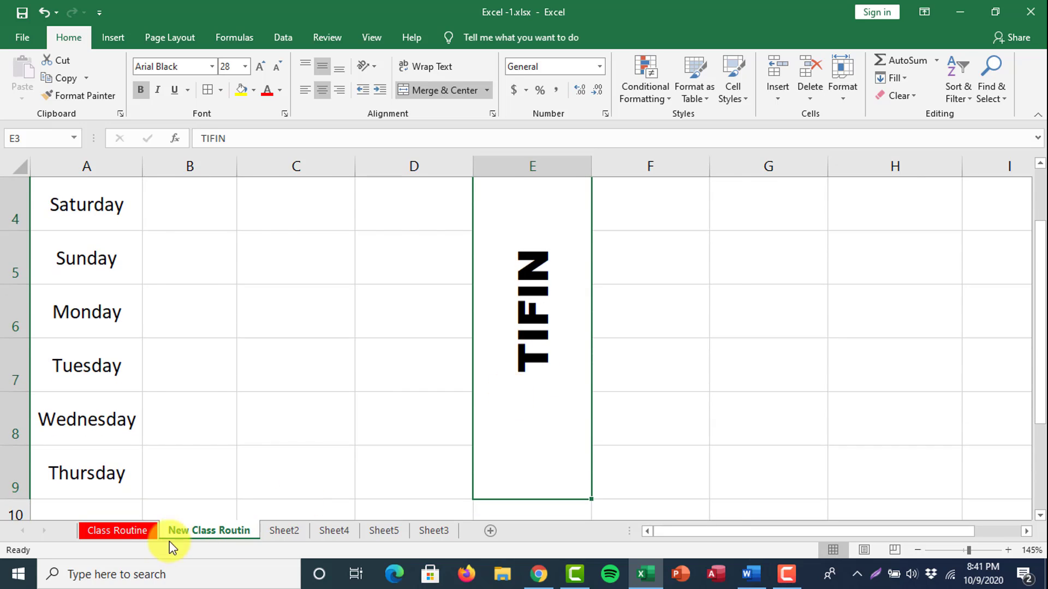
pyautogui.click(146, 530)
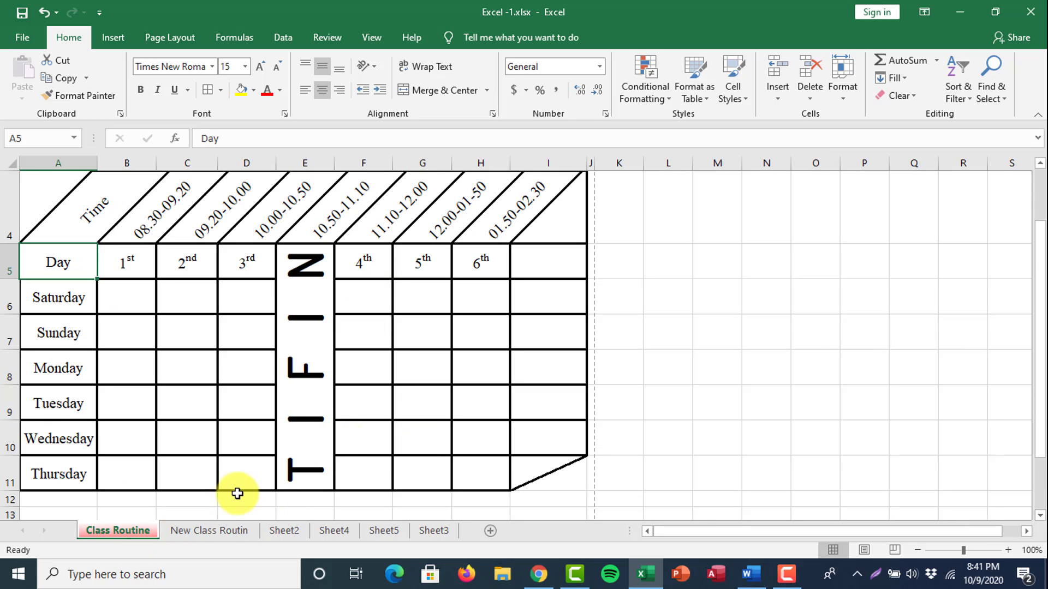
pyautogui.click(221, 531)
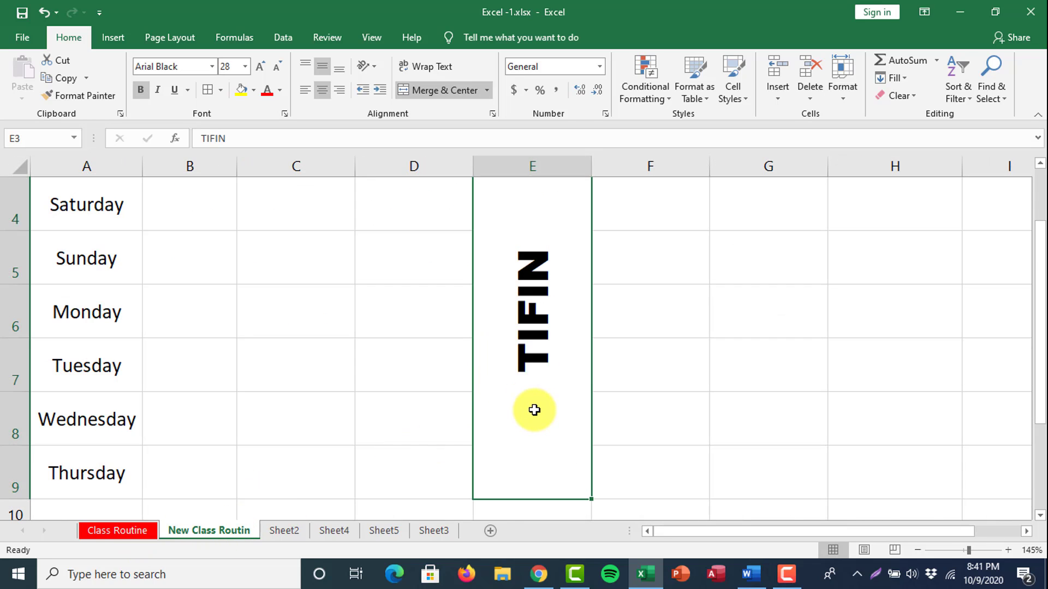
# Set the horizontal text alignment of the merged TIFIN cell to Distributed
pyautogui.rightClick(540, 348)
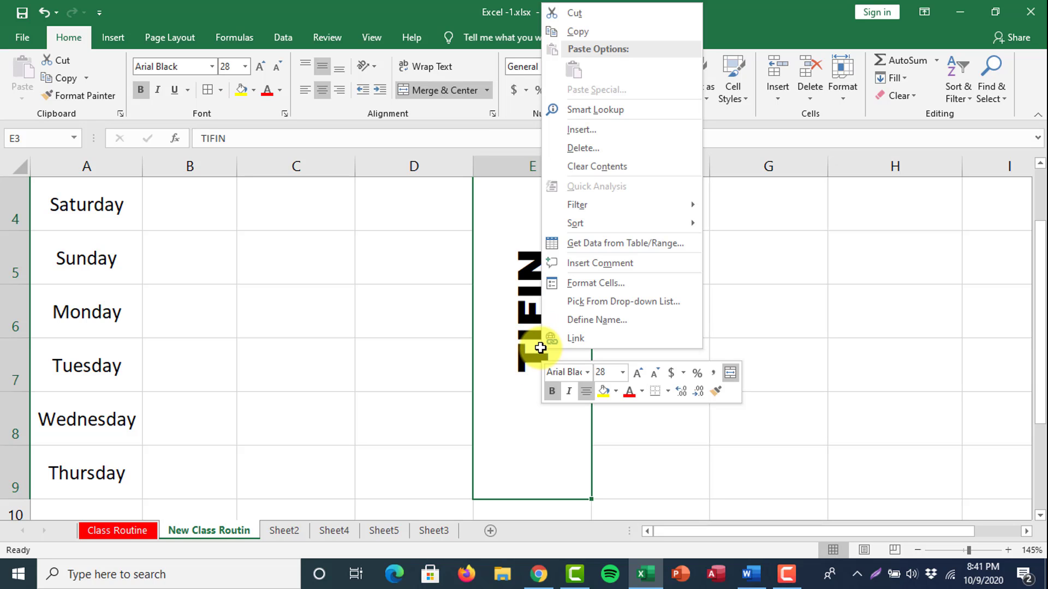
pyautogui.click(574, 288)
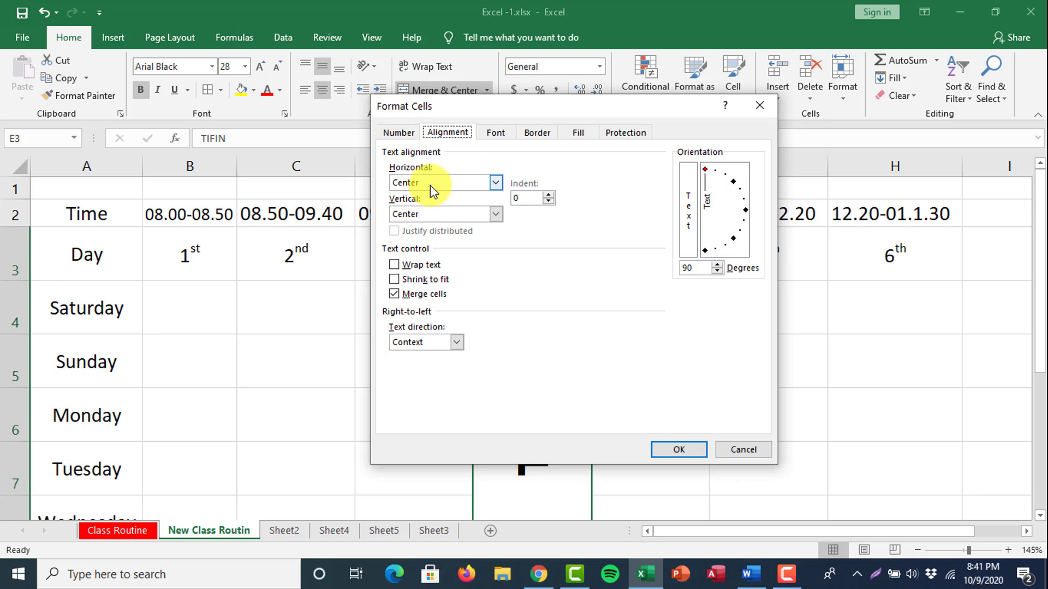
pyautogui.click(458, 183)
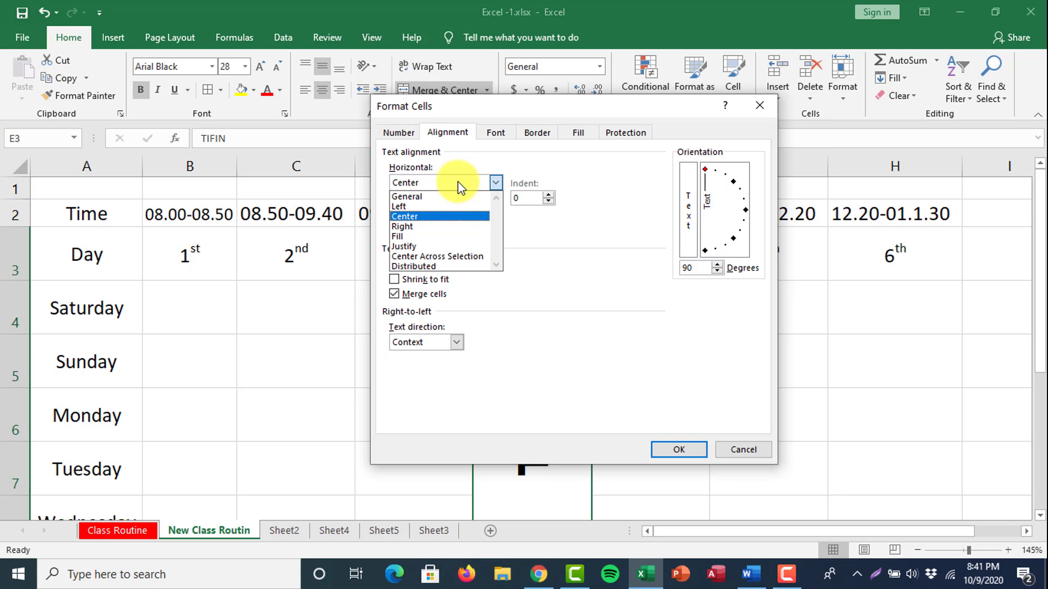
pyautogui.click(415, 266)
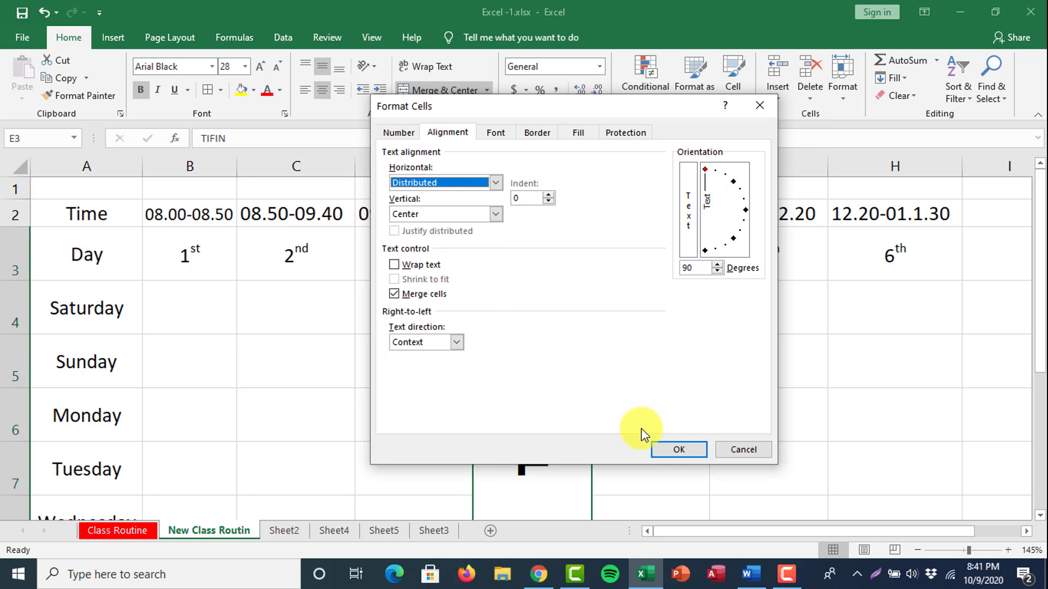
pyautogui.click(667, 453)
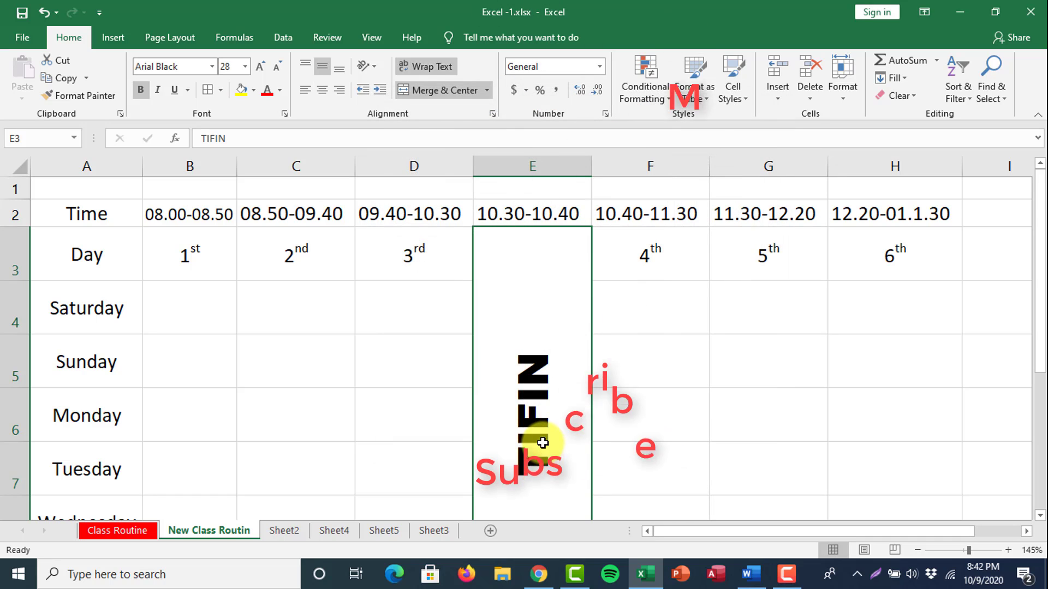
# Insert a space between each letter of the merged TIFIN cell so it reads T I F I N
pyautogui.click(207, 138)
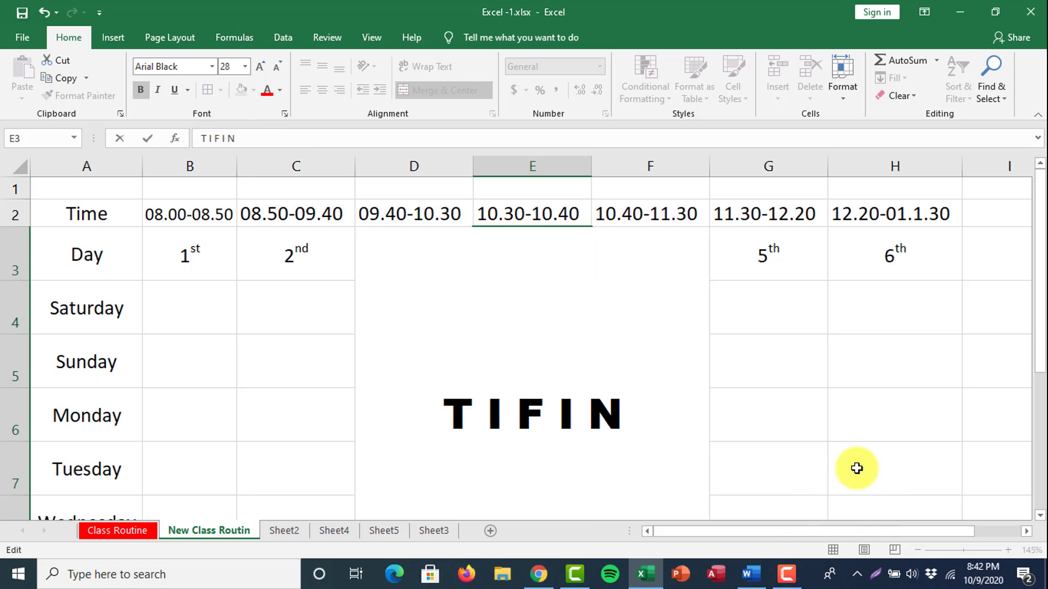
pyautogui.click(831, 427)
pyautogui.click(535, 436)
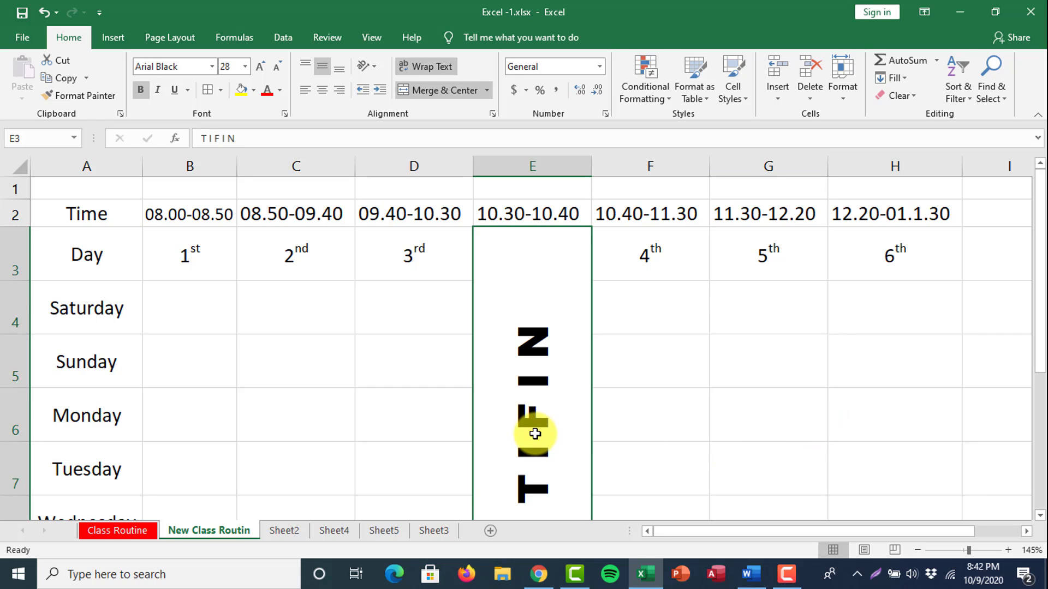
# Set the vertical text alignment of the merged T I F I N cell to Distributed
pyautogui.rightClick(534, 434)
pyautogui.click(573, 366)
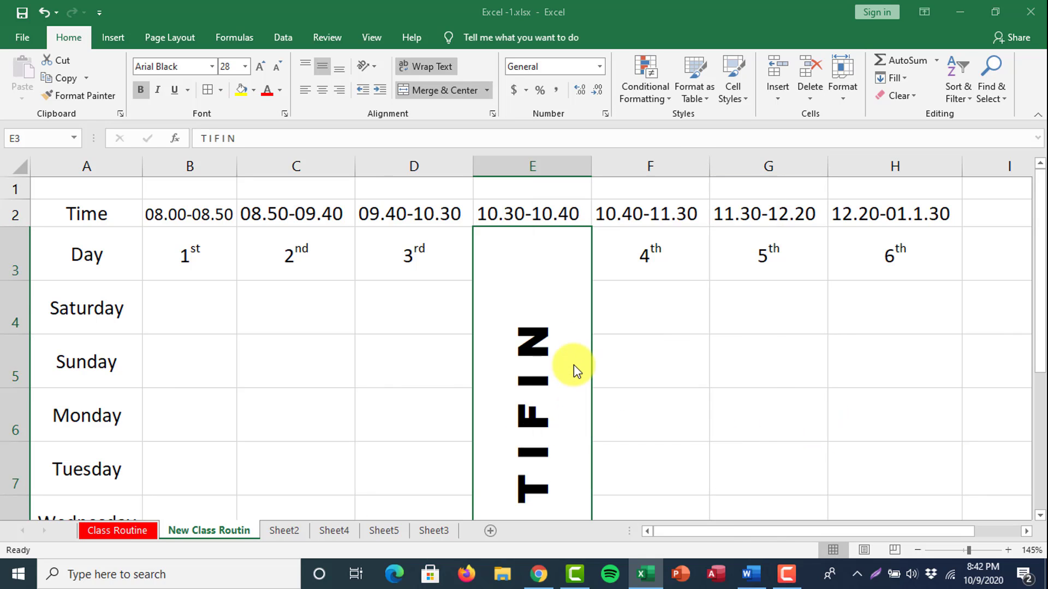
pyautogui.click(441, 287)
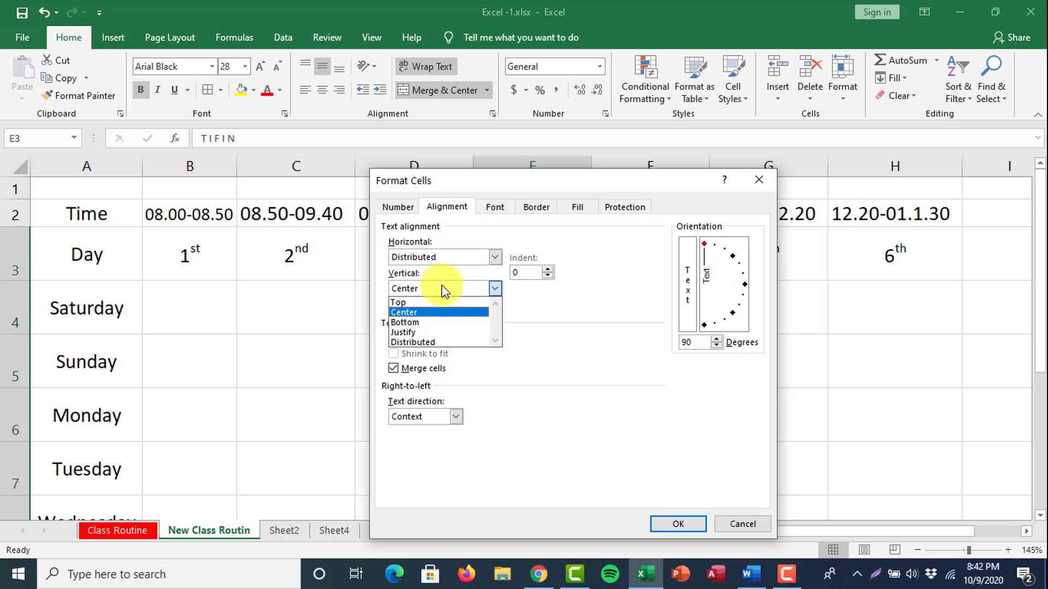
pyautogui.click(428, 342)
pyautogui.click(691, 525)
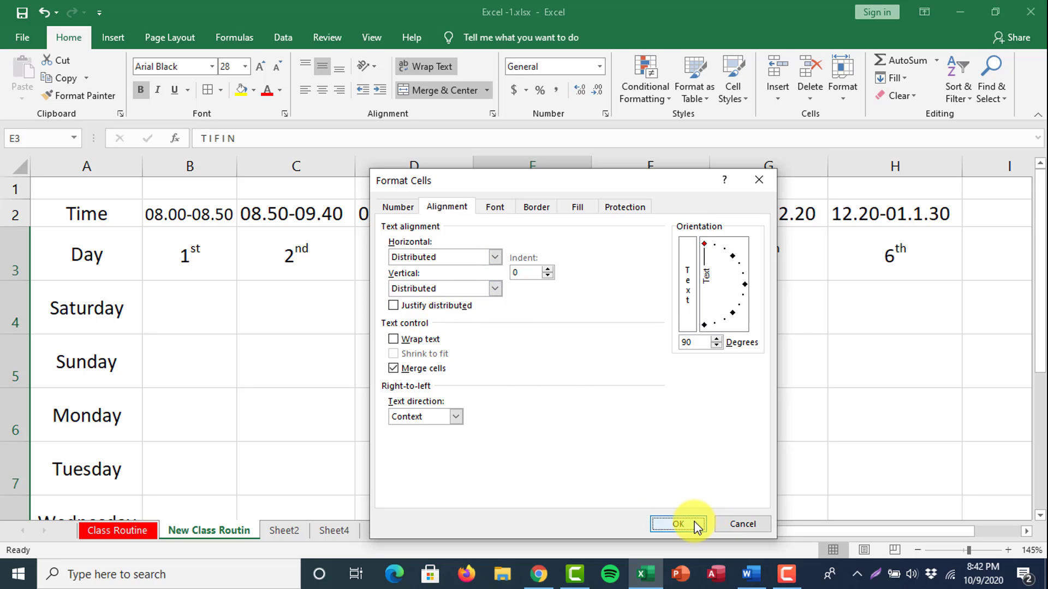
# Look over the spread T I F I N lettering and the table, and compare them with the Class Routine sheet
pyautogui.scroll(-1, 663, 450)
pyautogui.keyDown('ctrl'); pyautogui.scroll(-1, 665, 452); pyautogui.keyUp('ctrl')
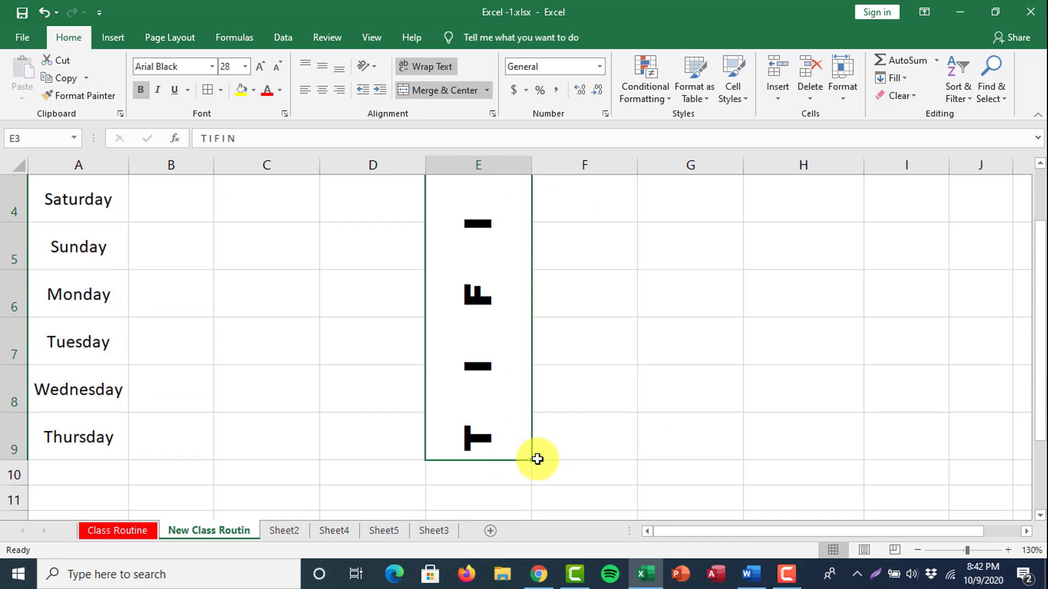
pyautogui.scroll(1, 524, 467)
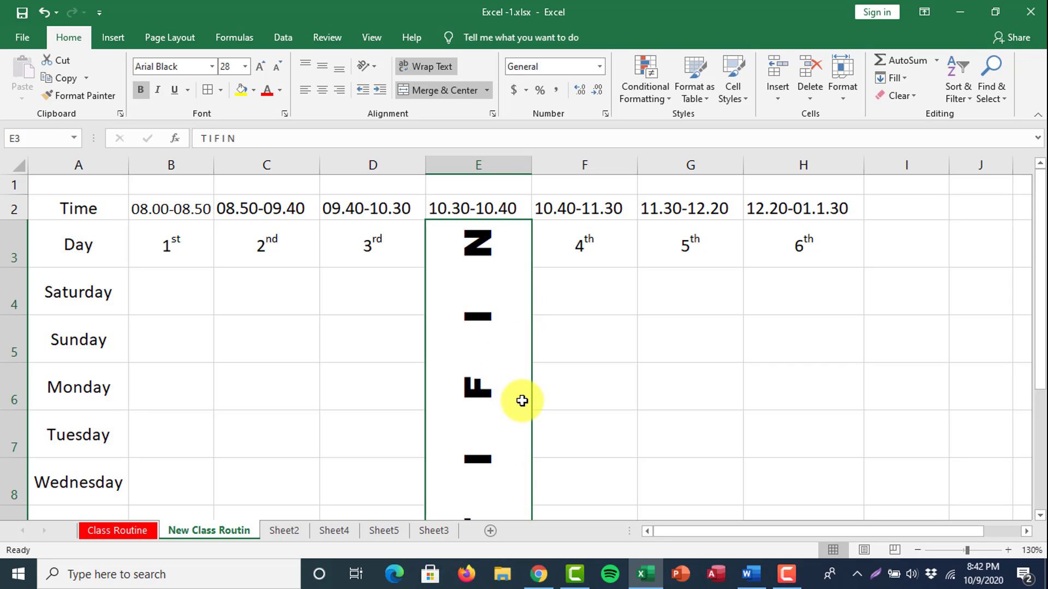
pyautogui.click(328, 273)
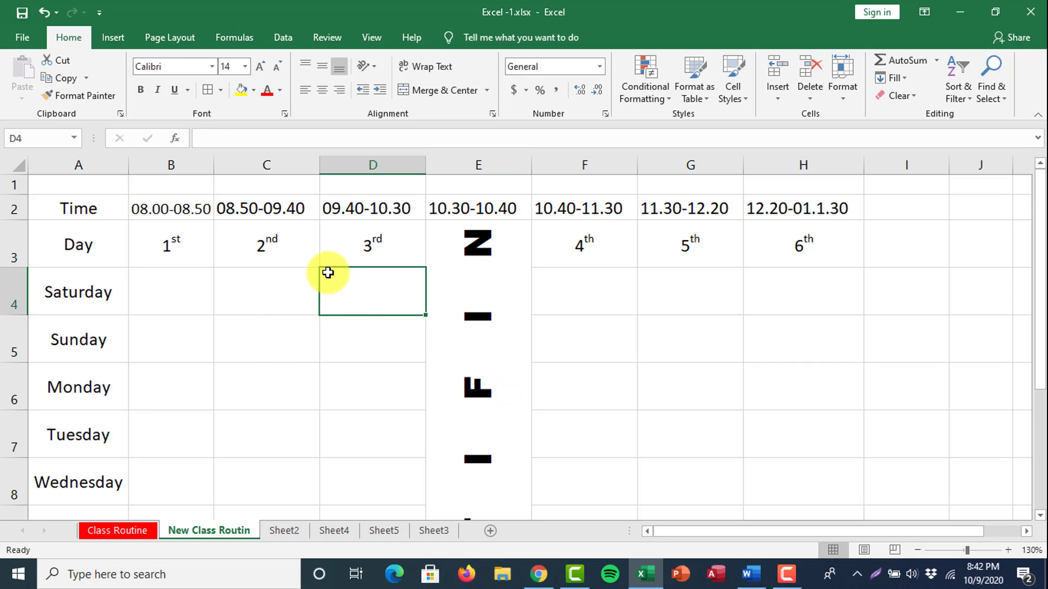
pyautogui.scroll(-1, 276, 370)
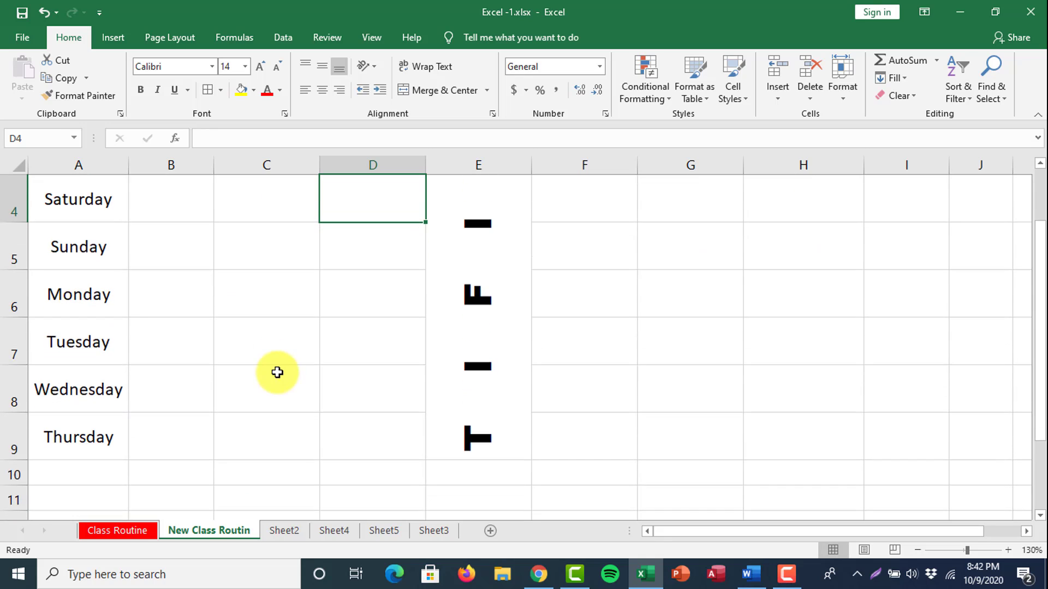
pyautogui.scroll(1, 253, 369)
pyautogui.scroll(-1, 179, 377)
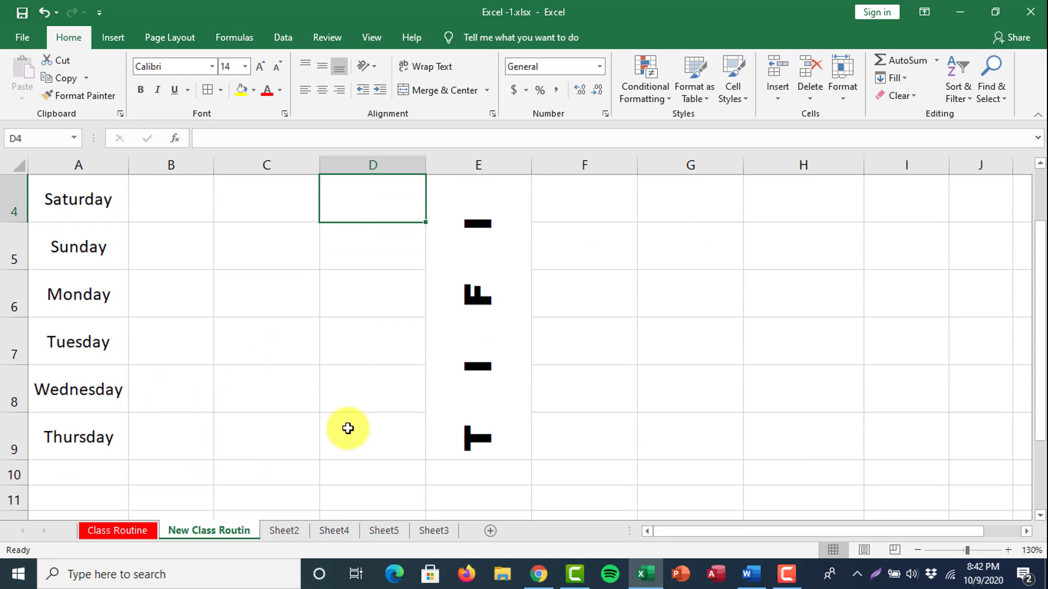
pyautogui.scroll(1, 403, 431)
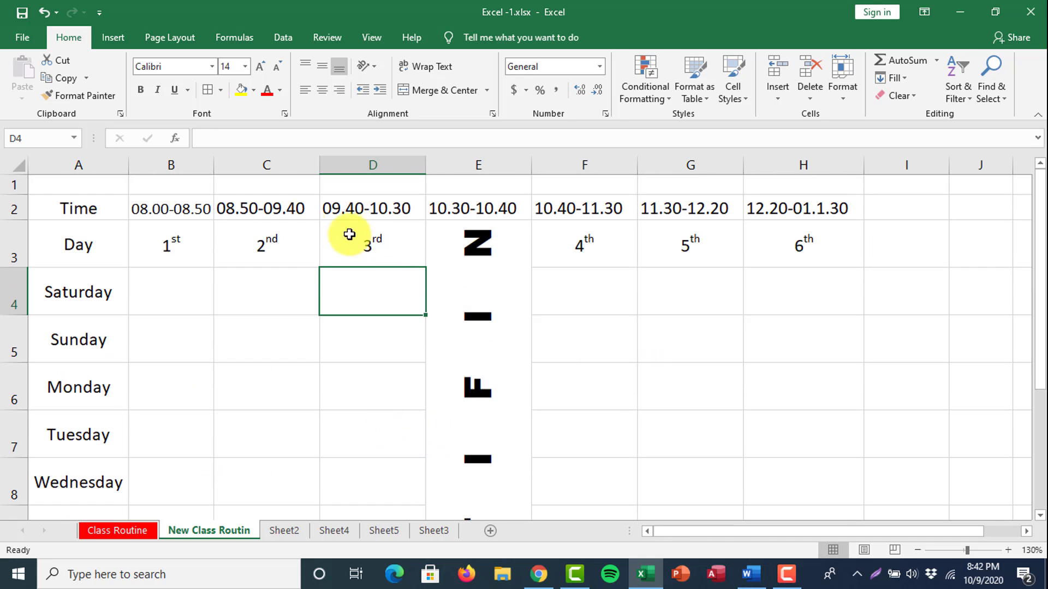
pyautogui.click(129, 535)
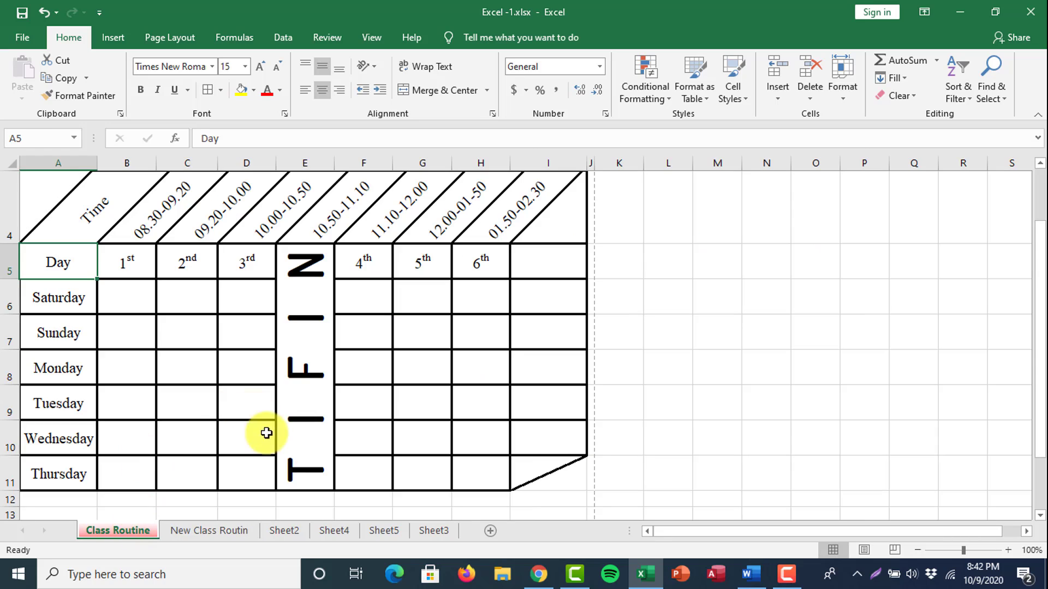
# Apply thick solid outline and inside borders to the whole table A2:H9 on the New Class Routin sheet
pyautogui.click(234, 535)
pyautogui.moveTo(315, 392); pyautogui.dragTo(320, 393)
pyautogui.moveTo(97, 211); pyautogui.dragTo(784, 366)
pyautogui.scroll(-2, 784, 366)
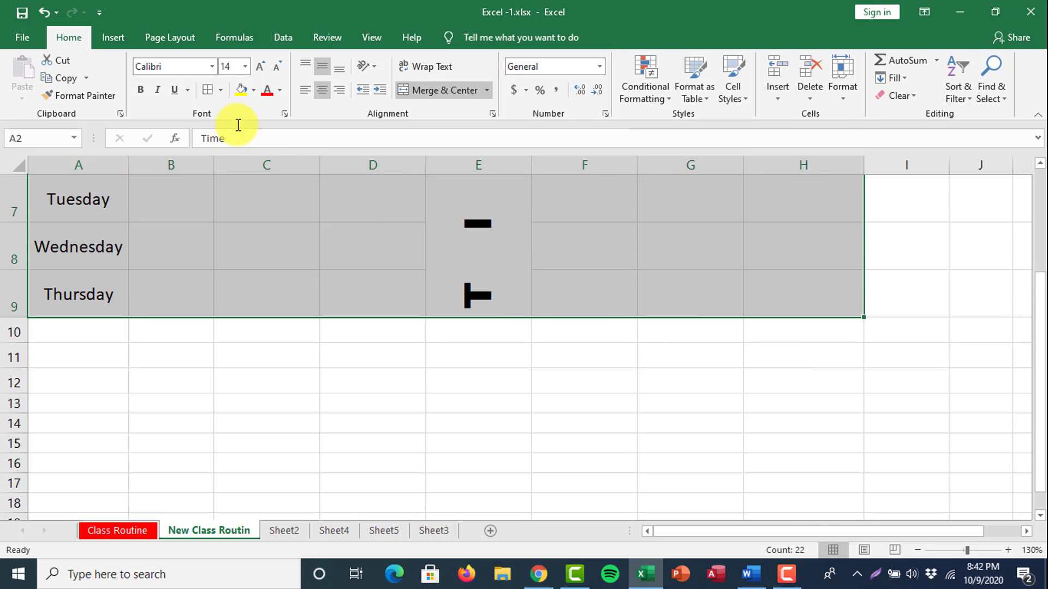
pyautogui.click(220, 91)
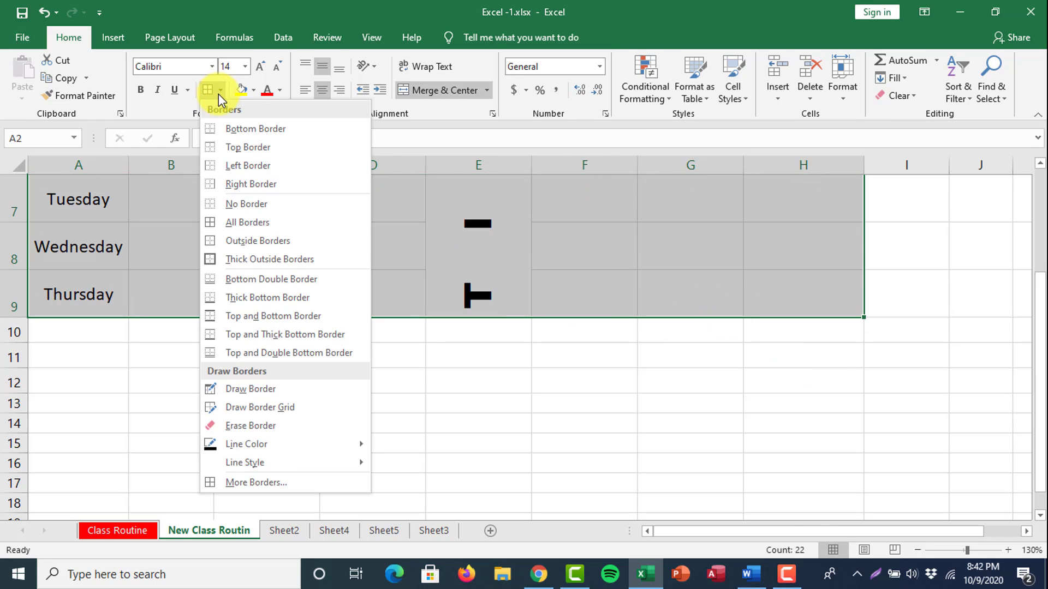
pyautogui.click(247, 484)
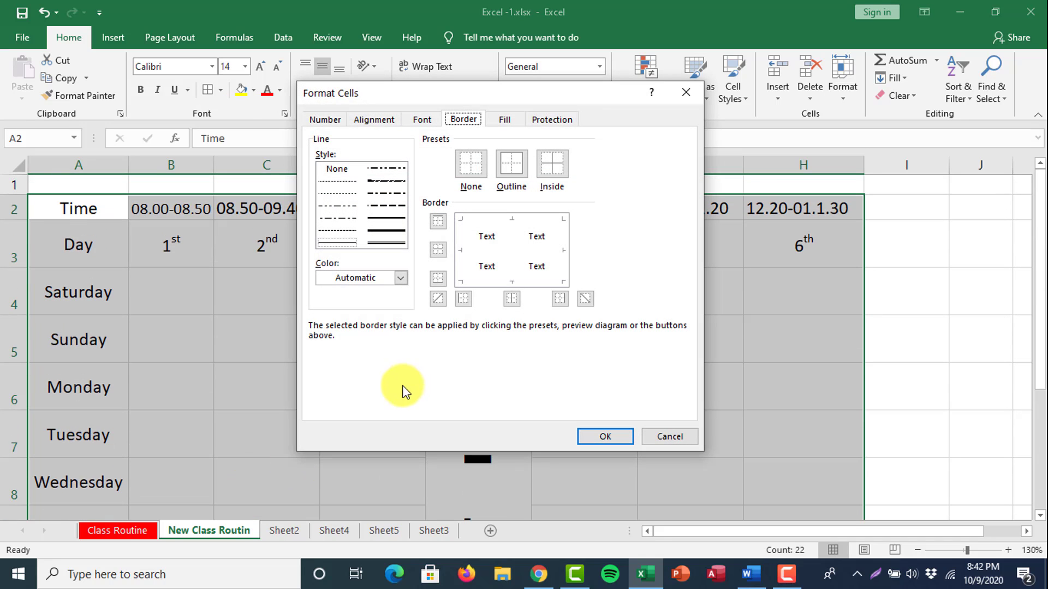
pyautogui.click(401, 234)
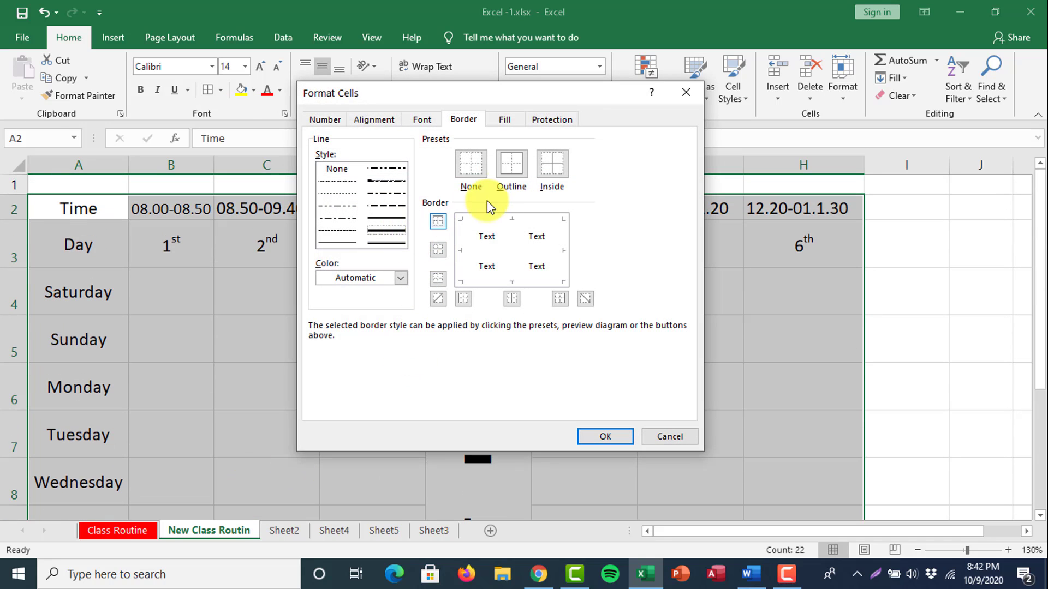
pyautogui.click(508, 165)
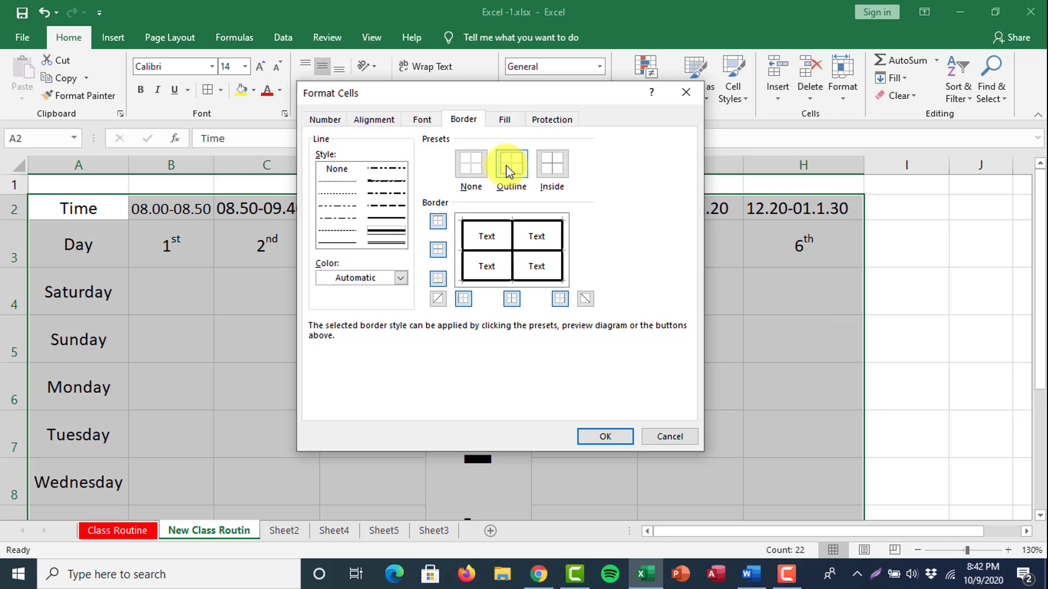
pyautogui.click(586, 436)
pyautogui.click(750, 404)
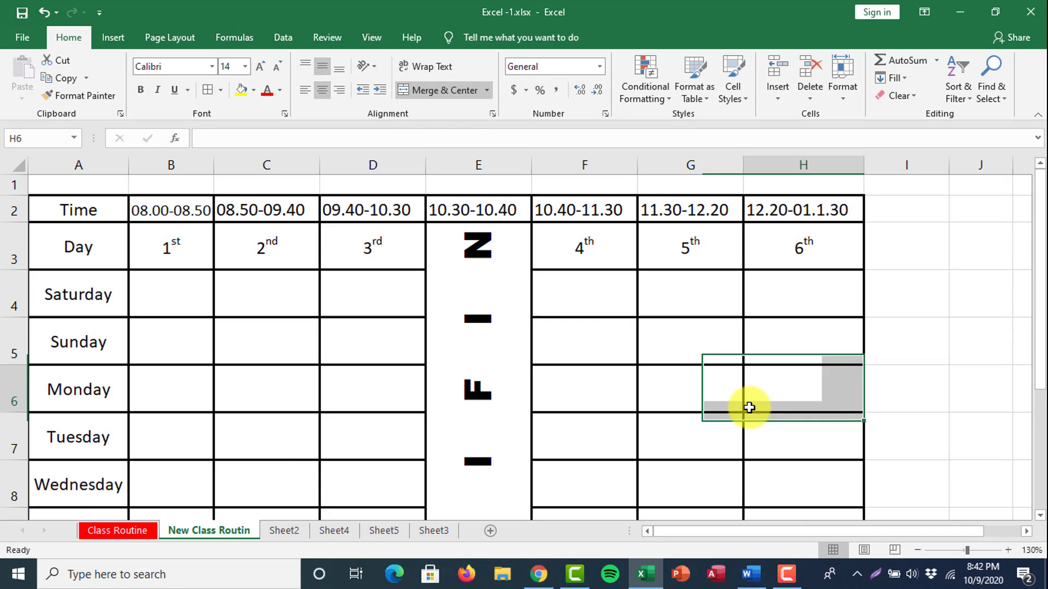
pyautogui.scroll(-2, 739, 419)
pyautogui.scroll(2, 740, 420)
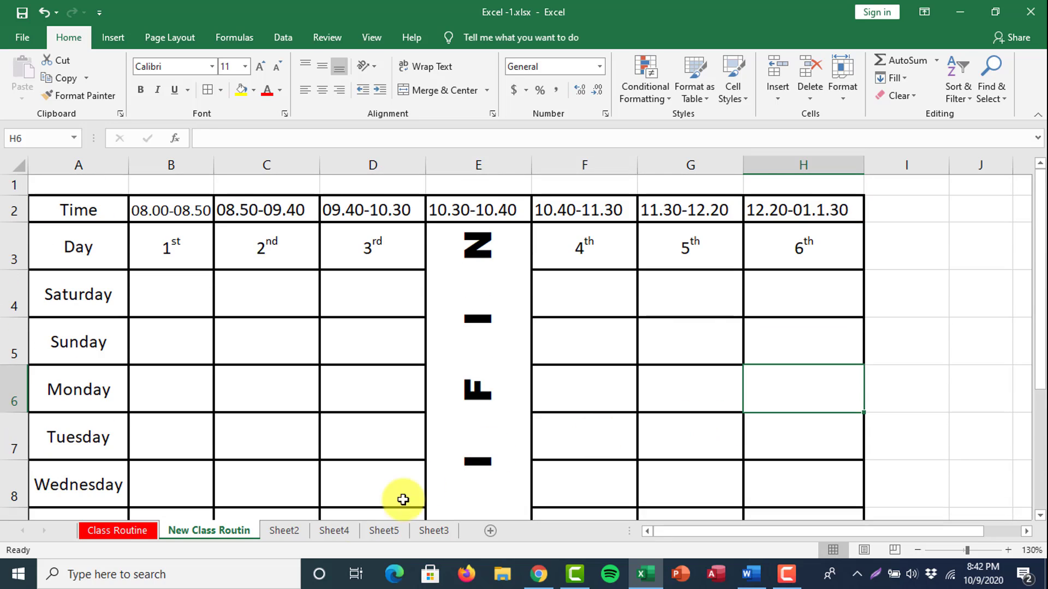
# Check the slanted time headings on the Class Routine sheet and select A2:H2 on the New Class Routin sheet
pyautogui.click(145, 529)
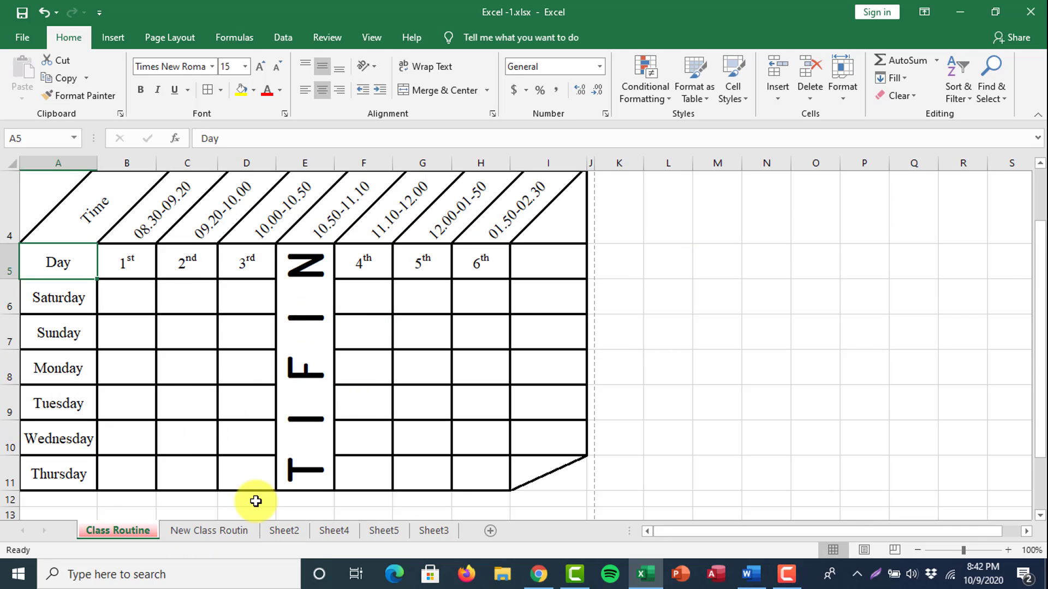
pyautogui.click(200, 532)
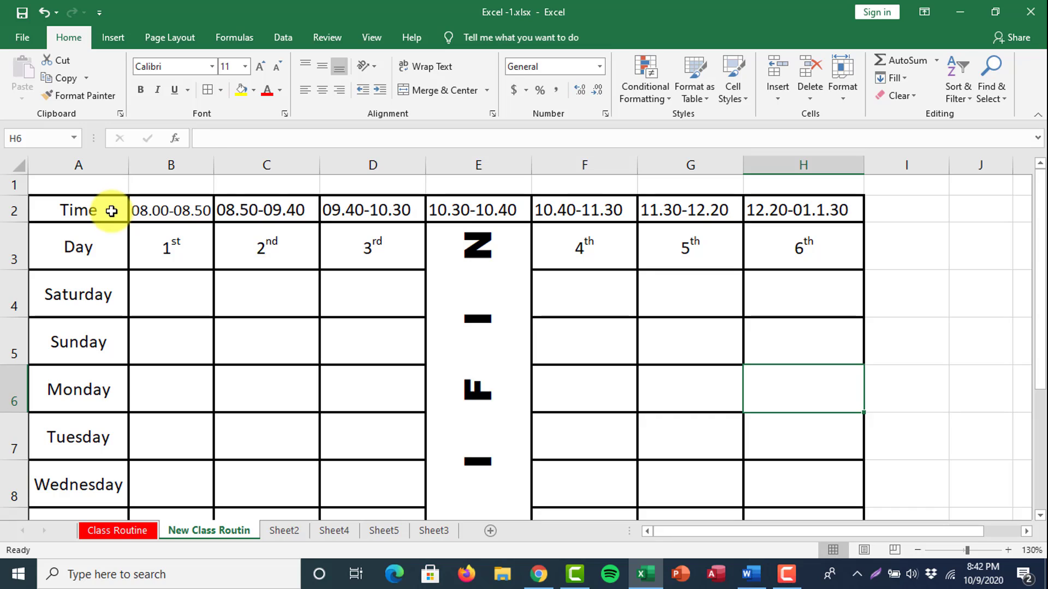
pyautogui.moveTo(111, 211); pyautogui.dragTo(794, 205)
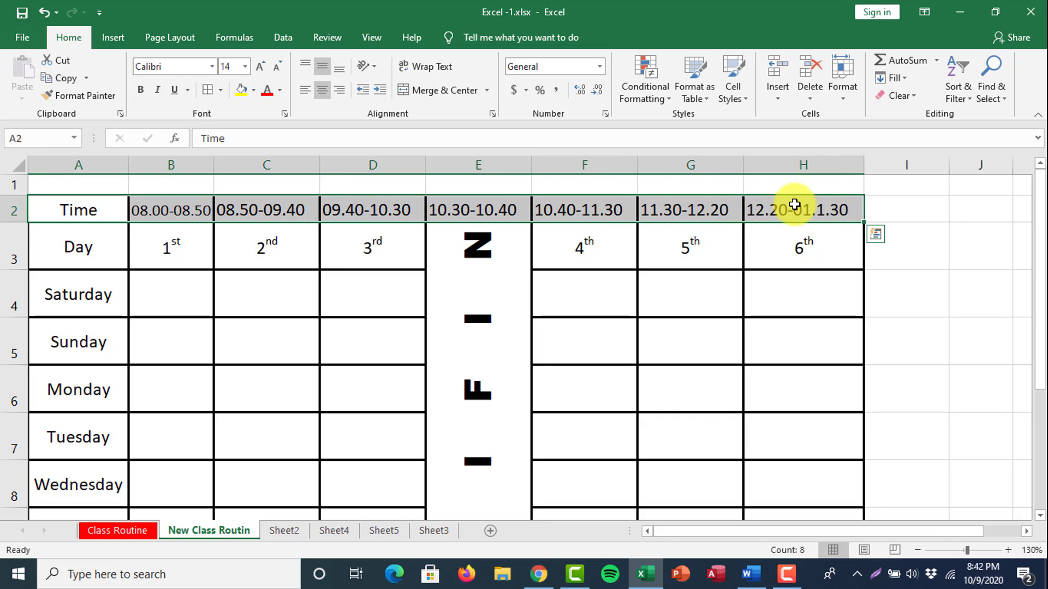
pyautogui.rightClick(794, 204)
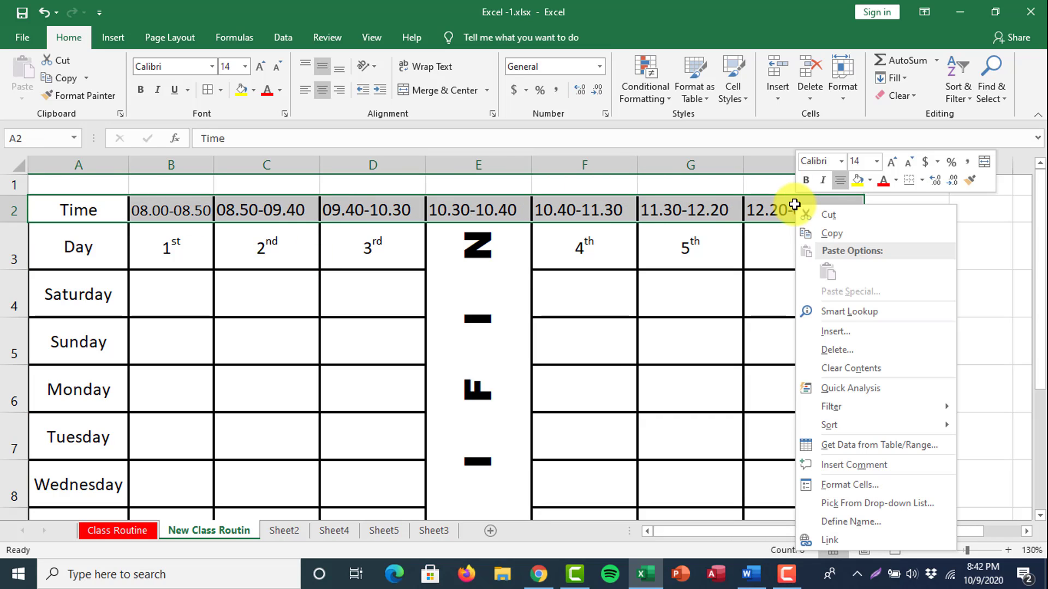
pyautogui.click(847, 485)
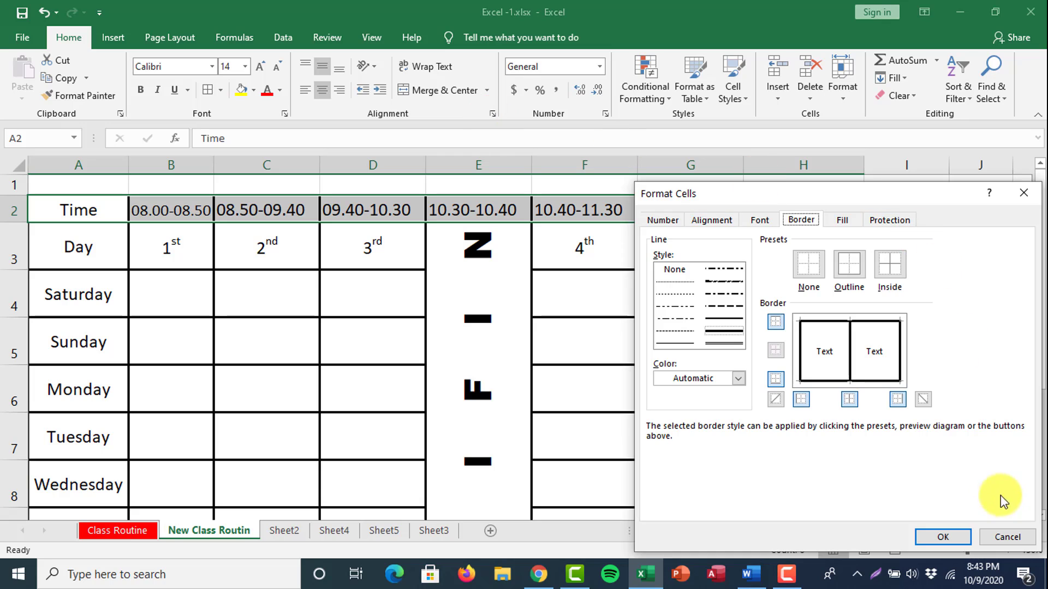
pyautogui.click(1006, 536)
# Rotate the text of the time headings in A2:H2 upward to a 45-degree orientation
pyautogui.click(490, 116)
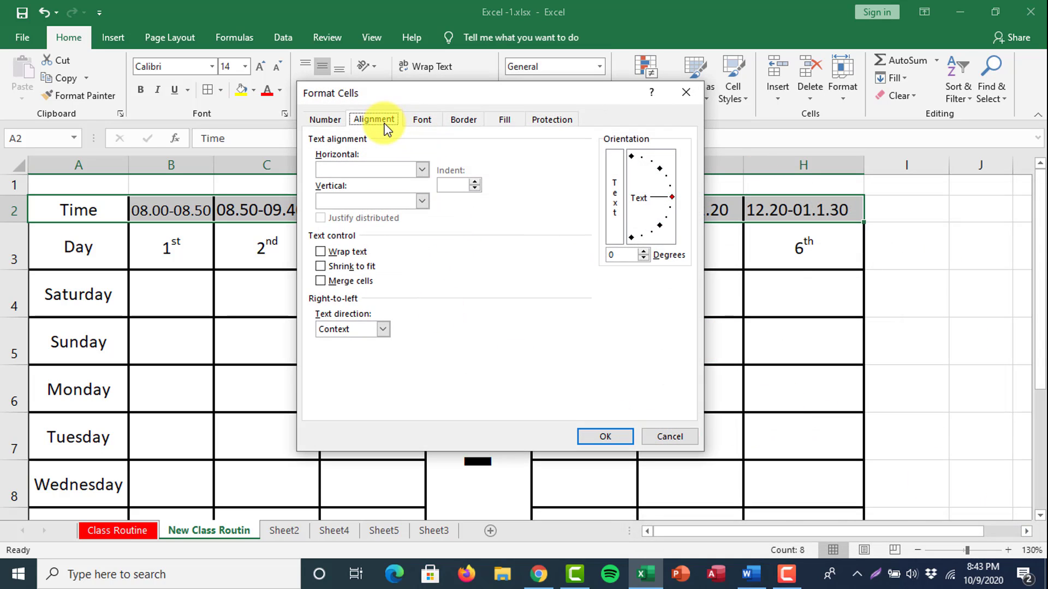
pyautogui.click(460, 120)
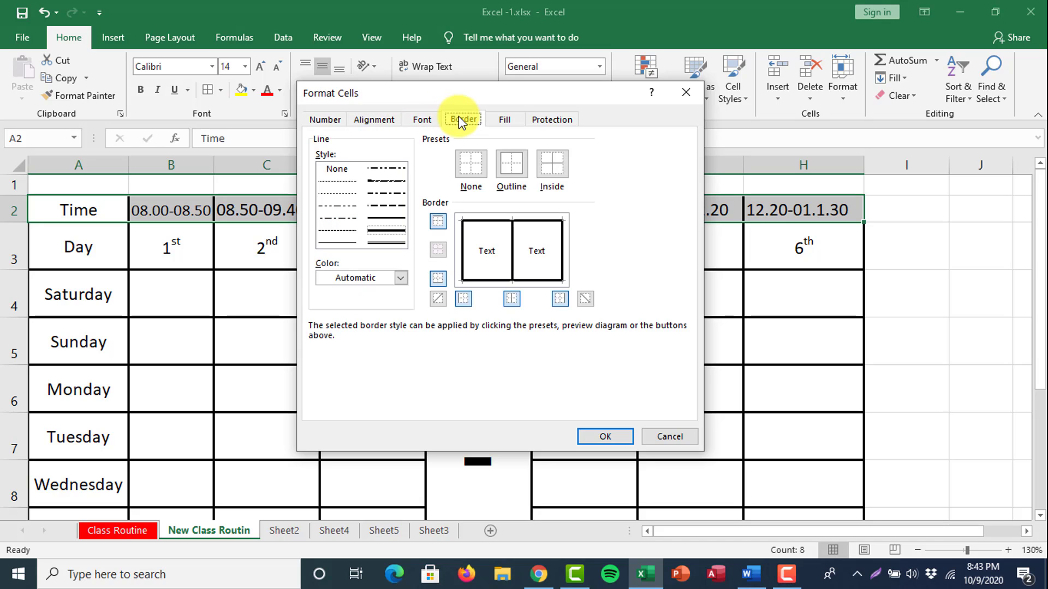
pyautogui.click(365, 119)
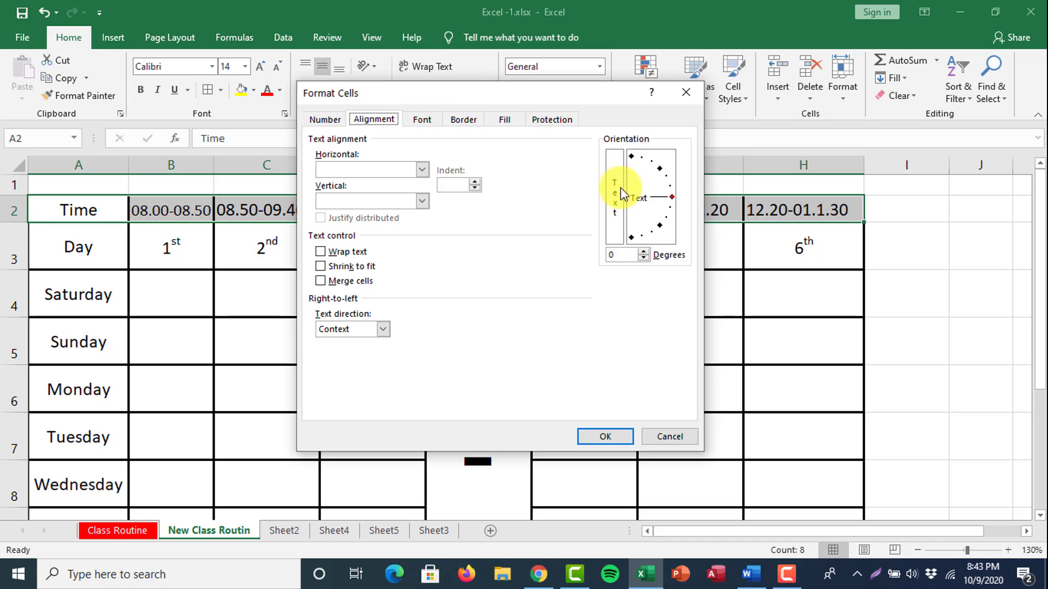
pyautogui.moveTo(672, 199); pyautogui.dragTo(670, 178)
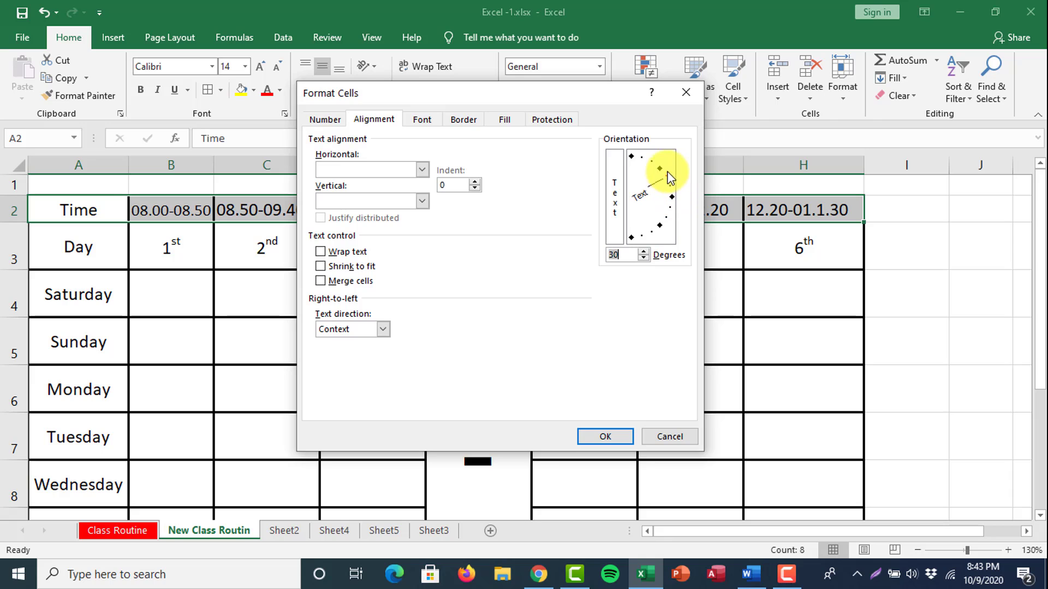
pyautogui.click(604, 436)
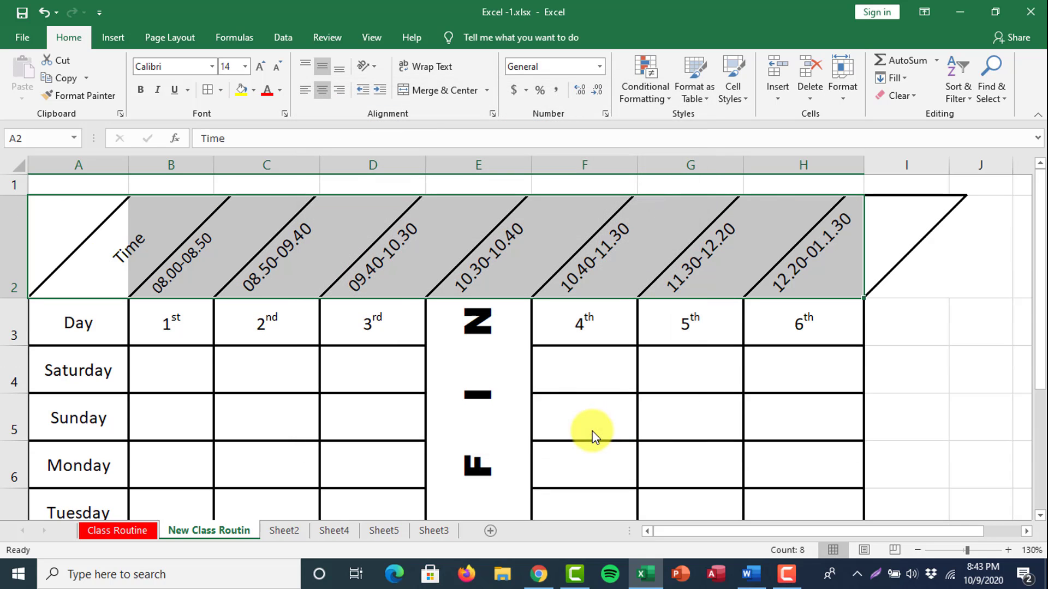
pyautogui.click(735, 388)
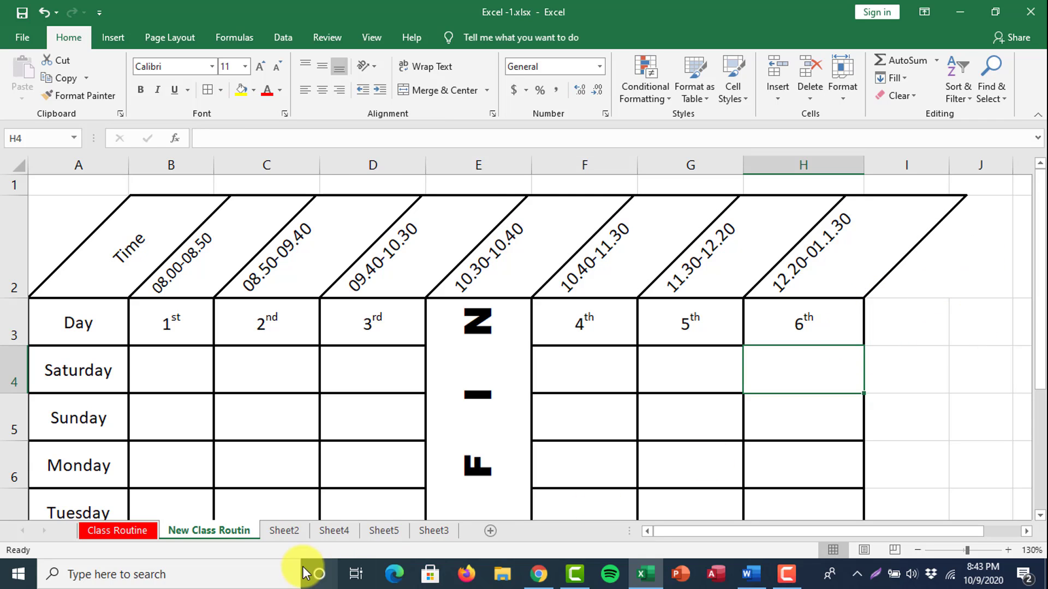
# Check the closing side column on the Class Routine sheet and widen column I on the New Class Routin sheet
pyautogui.click(98, 530)
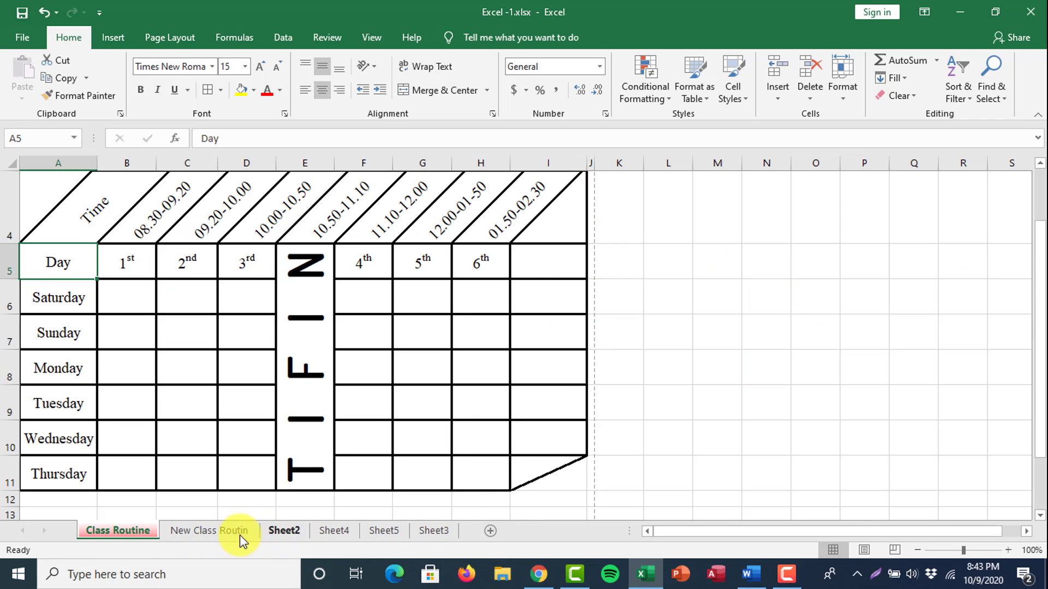
pyautogui.click(240, 535)
pyautogui.moveTo(950, 171); pyautogui.dragTo(982, 173)
pyautogui.click(945, 248)
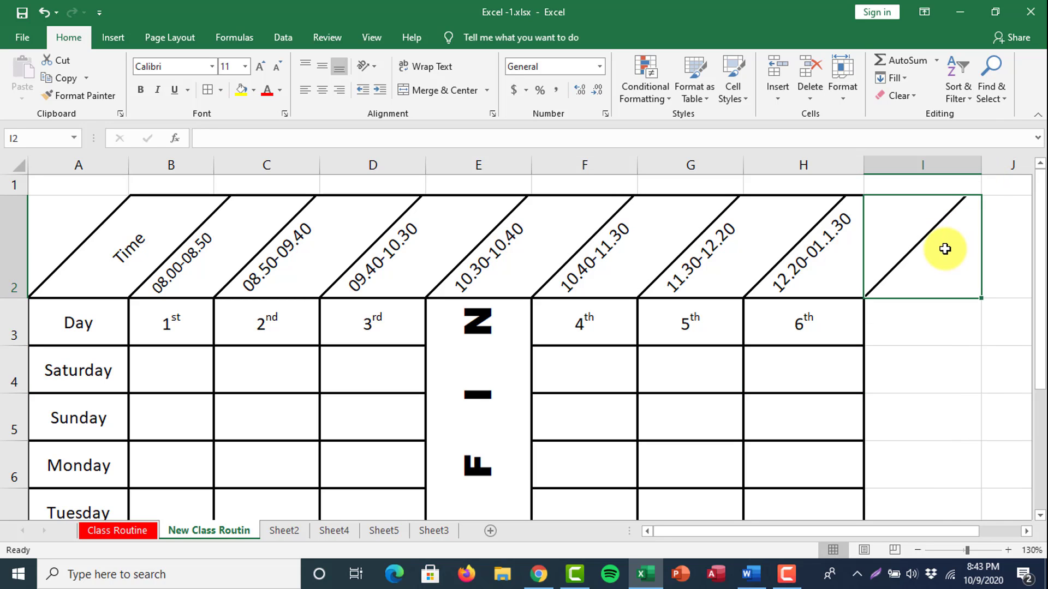
# Add a thick right border to cells I2:I8 beside the routine table
pyautogui.scroll(-1, 927, 284)
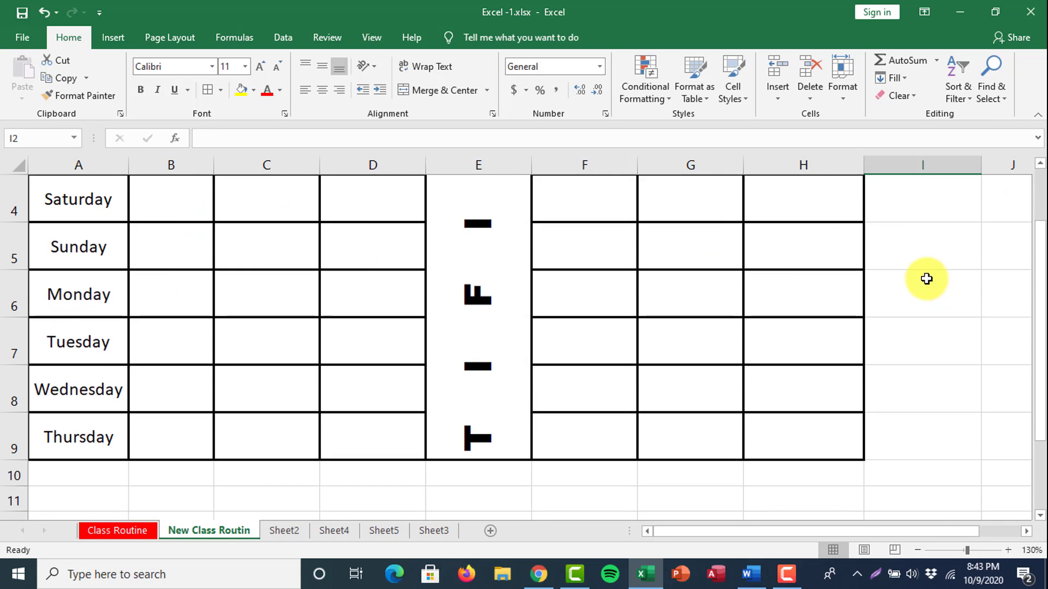
pyautogui.scroll(1, 929, 269)
pyautogui.moveTo(928, 269); pyautogui.dragTo(910, 391)
pyautogui.click(339, 89)
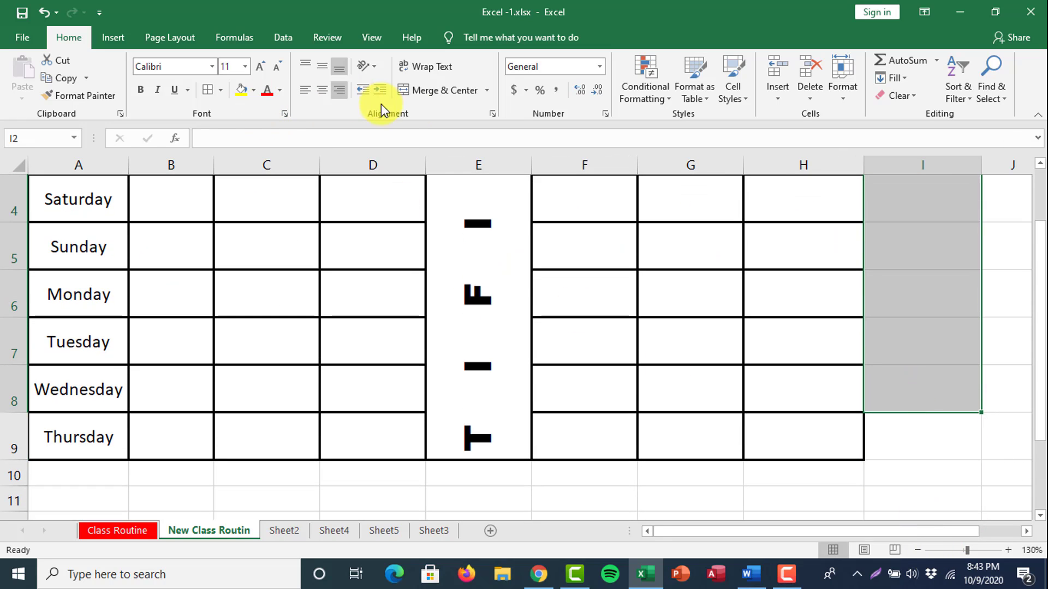
pyautogui.click(491, 115)
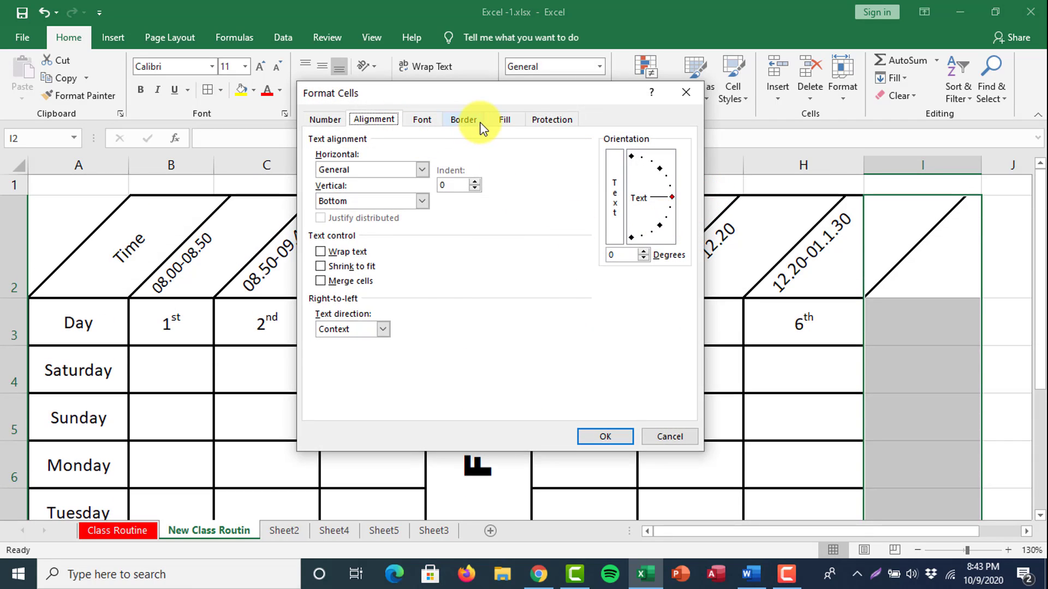
pyautogui.click(480, 123)
pyautogui.click(563, 301)
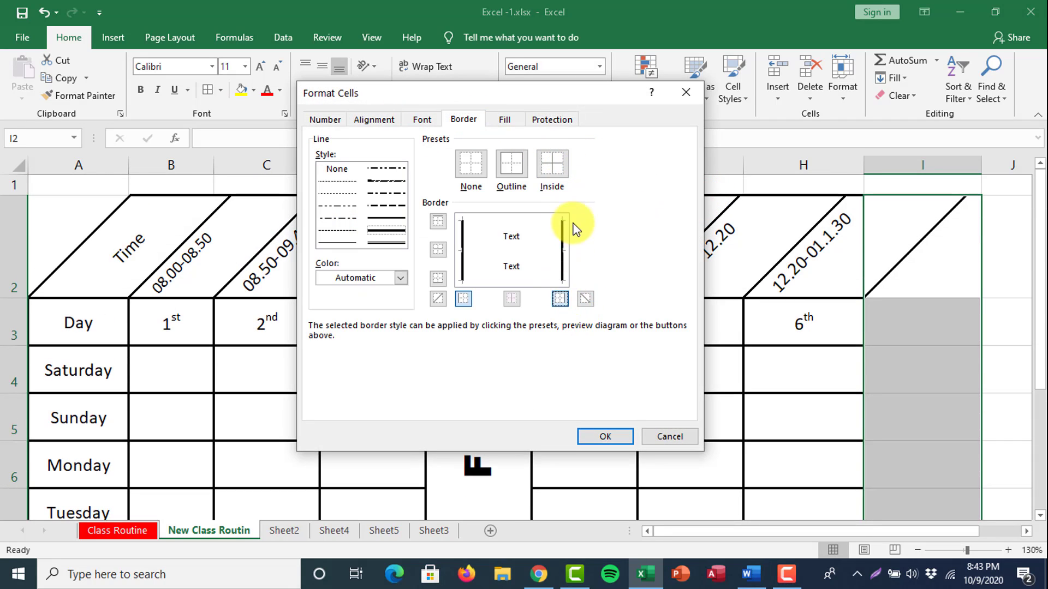
pyautogui.click(602, 437)
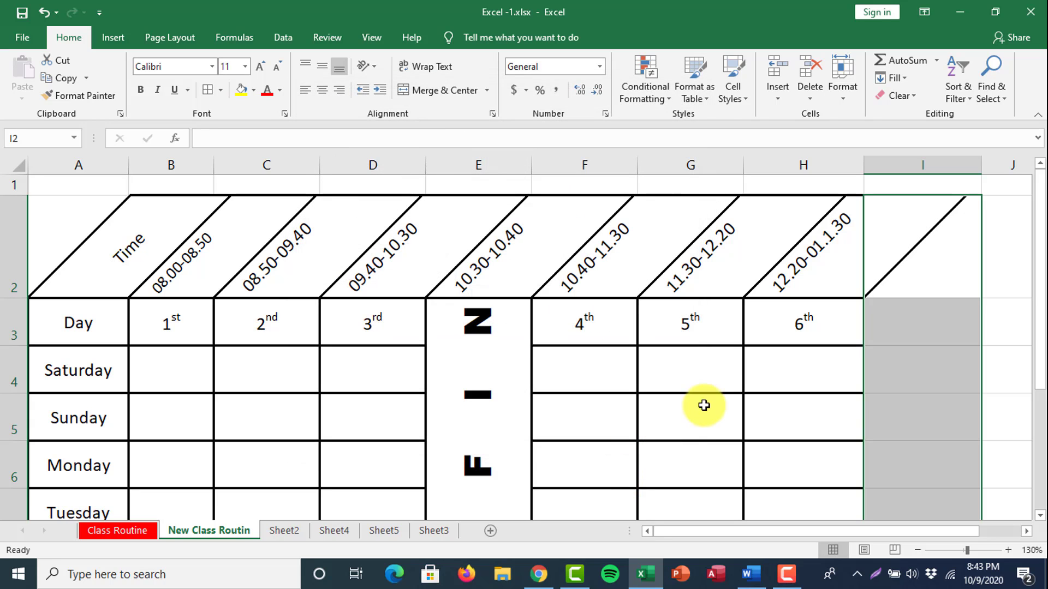
pyautogui.click(926, 379)
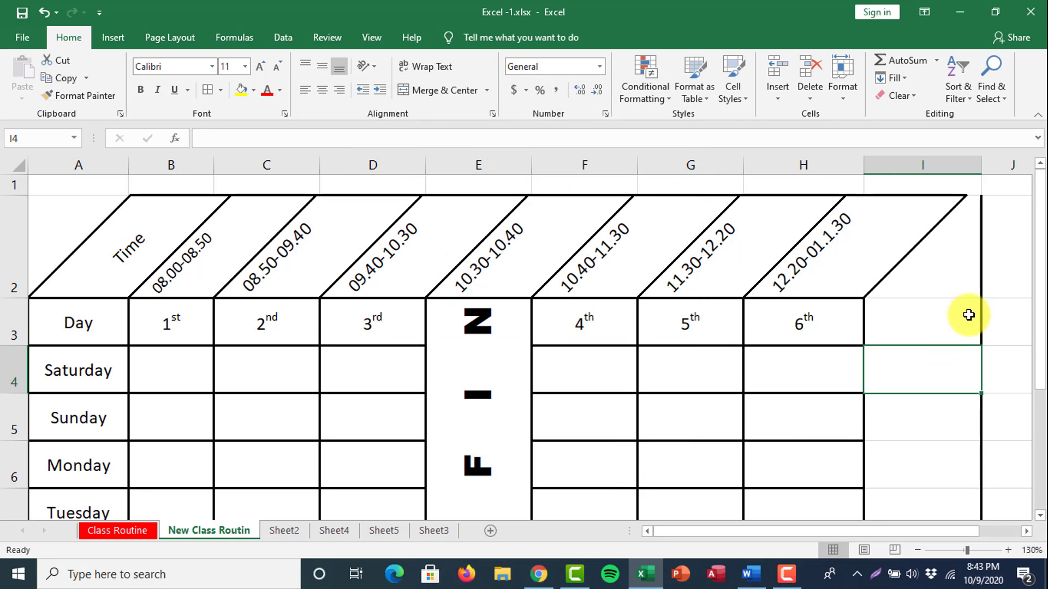
# Add a thick diagonal border to cell I9, rising from its lower-left to its upper-right corner
pyautogui.scroll(-2, 965, 319)
pyautogui.click(929, 302)
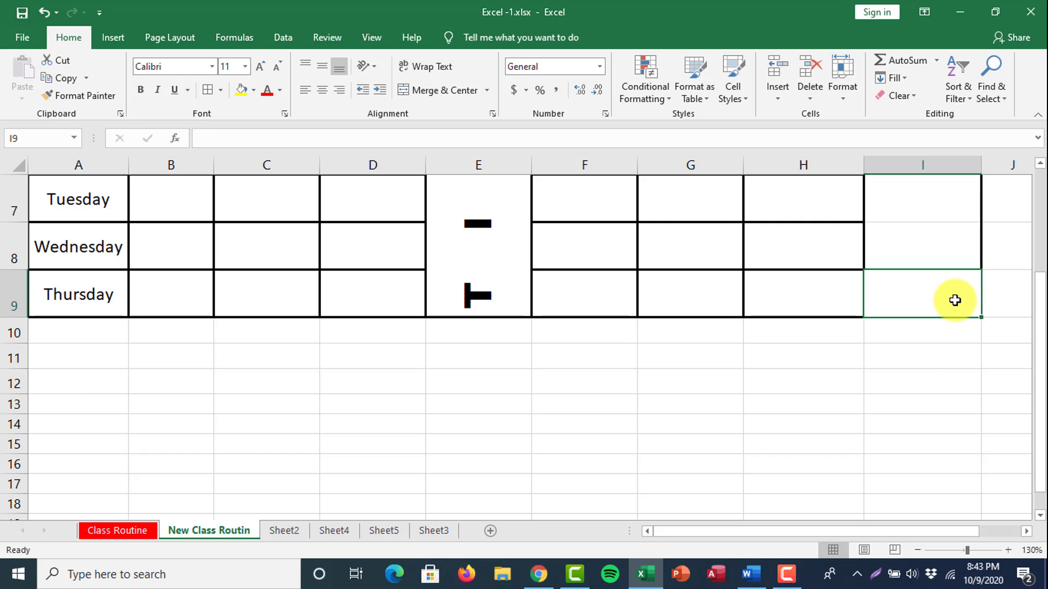
pyautogui.rightClick(903, 301)
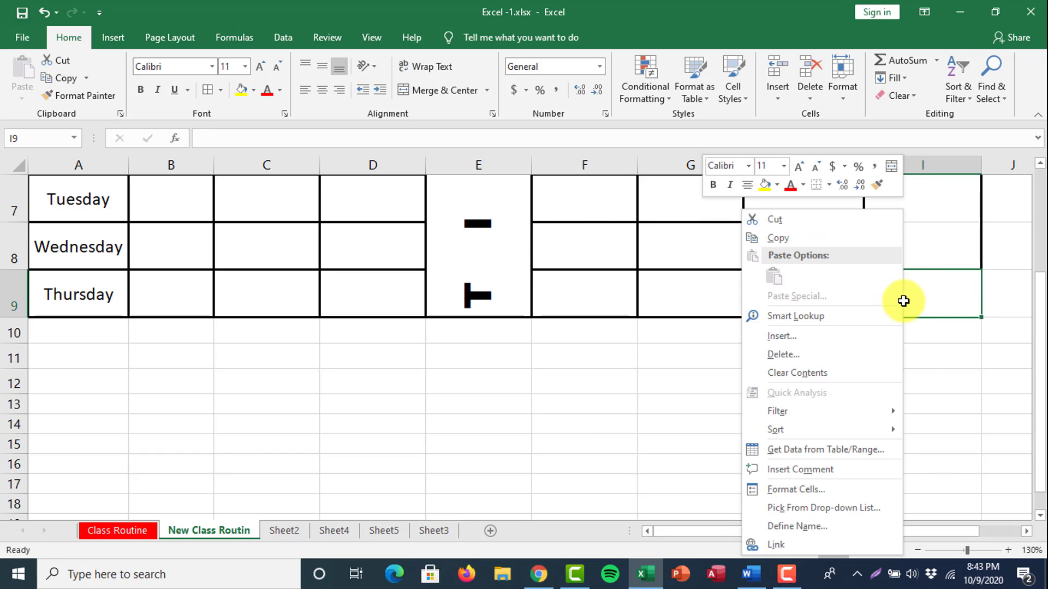
pyautogui.click(808, 486)
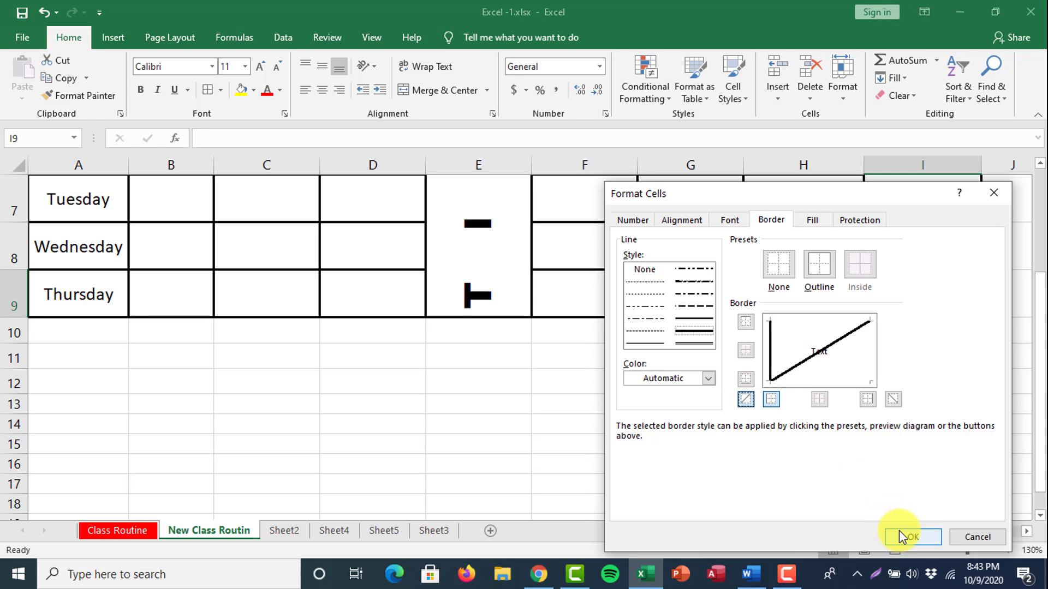
pyautogui.click(913, 537)
pyautogui.click(797, 465)
pyautogui.scroll(2, 901, 432)
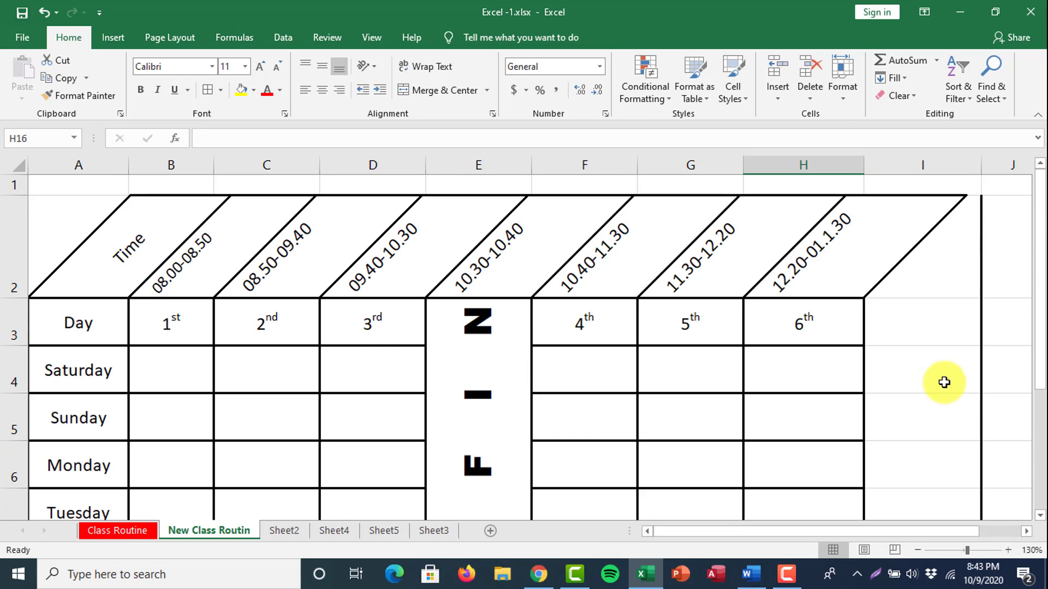
# Narrow column I so its right border meets the end of the slanted heading row's top line
pyautogui.moveTo(979, 168); pyautogui.dragTo(967, 170)
pyautogui.click(1018, 305)
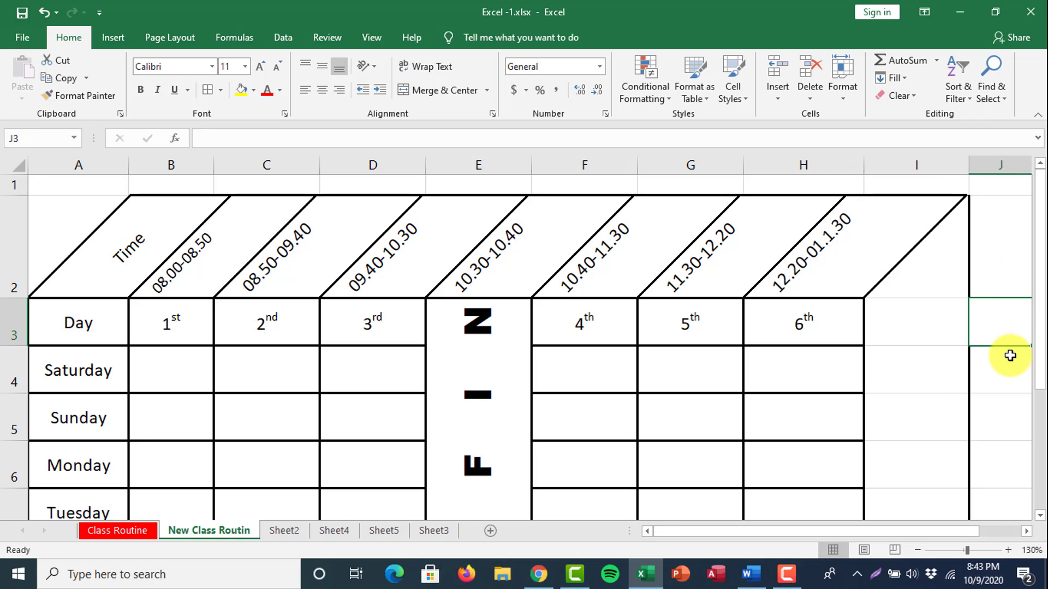
pyautogui.scroll(-1, 994, 372)
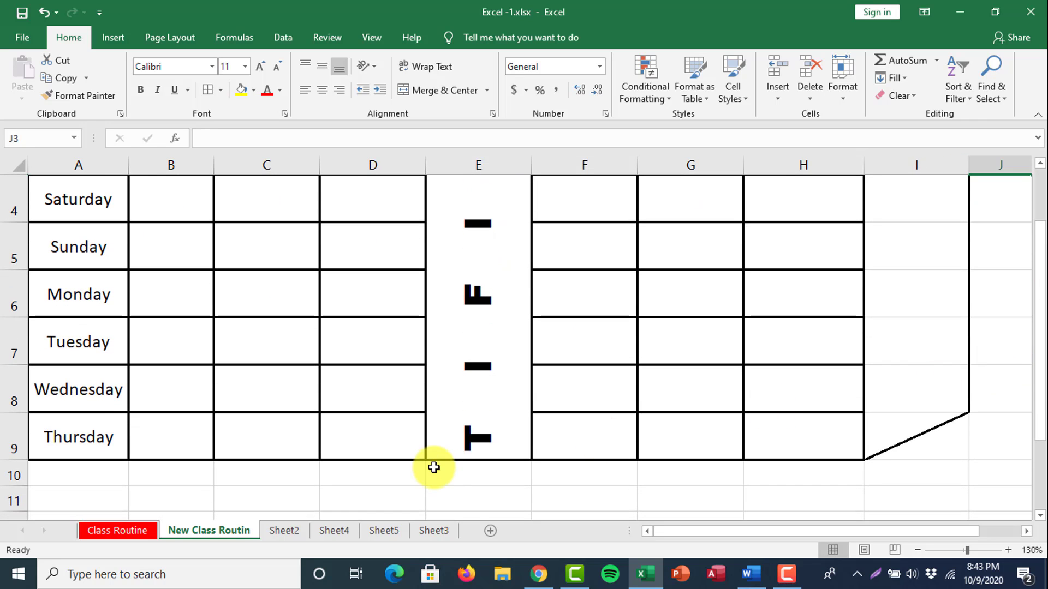
pyautogui.scroll(1, 425, 464)
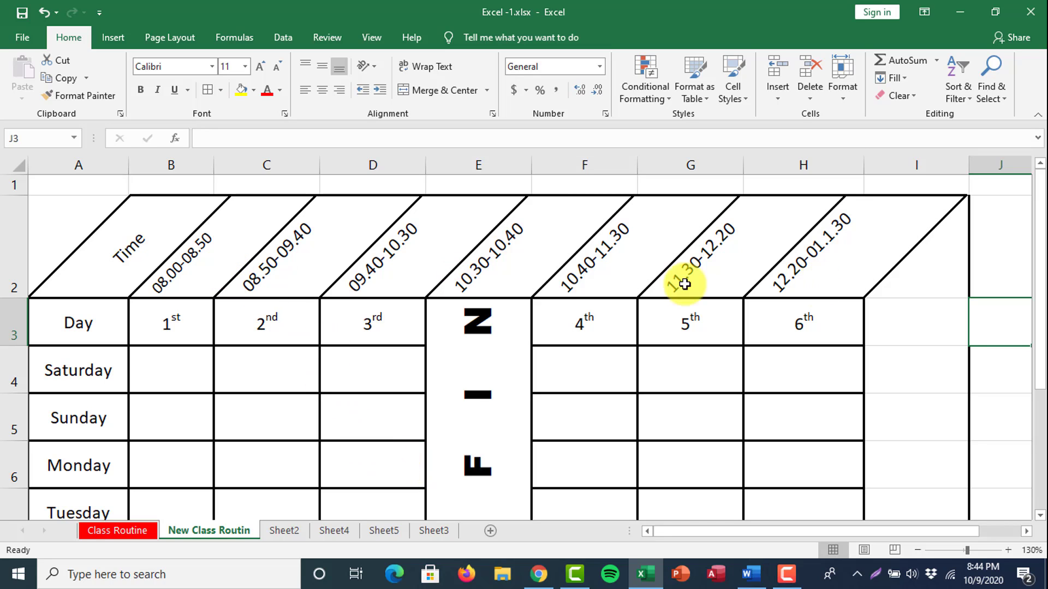
# Center the time headings in B2:H2 horizontally and align them to the middle vertically
pyautogui.moveTo(194, 258); pyautogui.dragTo(772, 265)
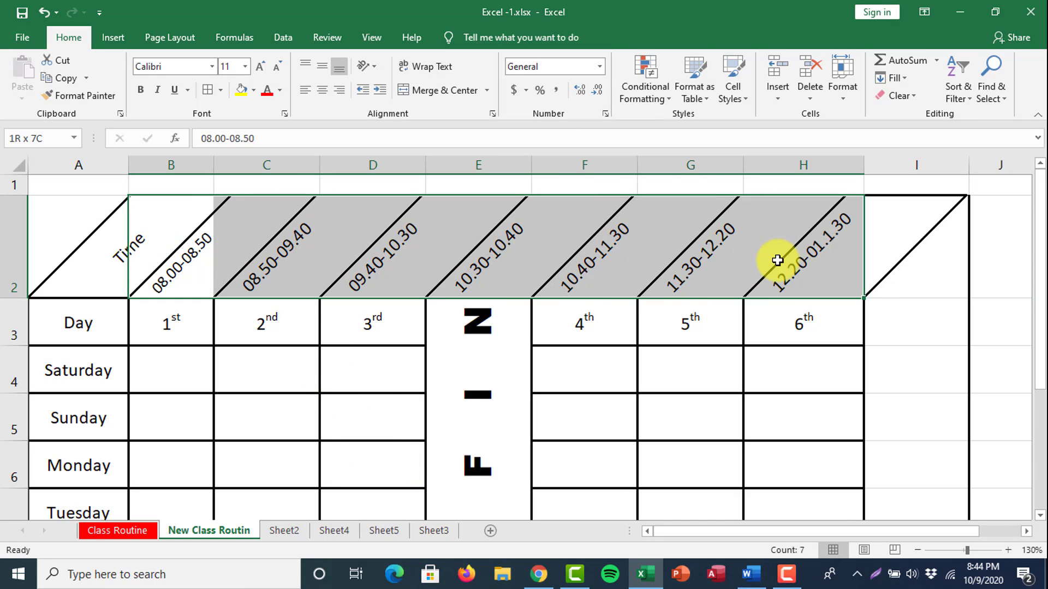
pyautogui.click(322, 94)
pyautogui.click(325, 70)
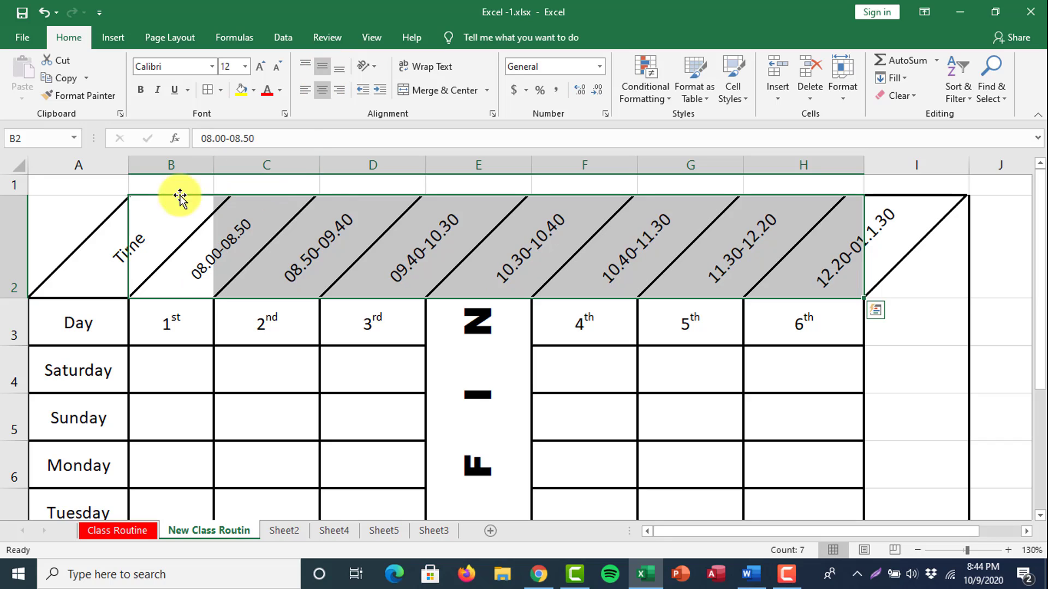
pyautogui.click(107, 255)
pyautogui.click(653, 459)
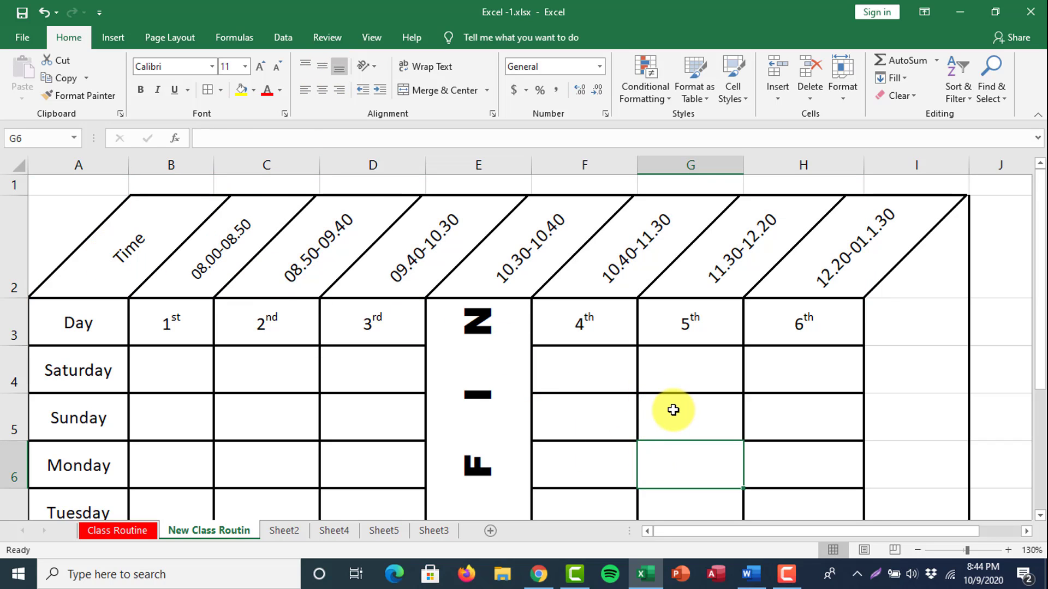
# Merge and center A1:I1 above the table and enter the title "Class Routin"
pyautogui.scroll(-2, 673, 410)
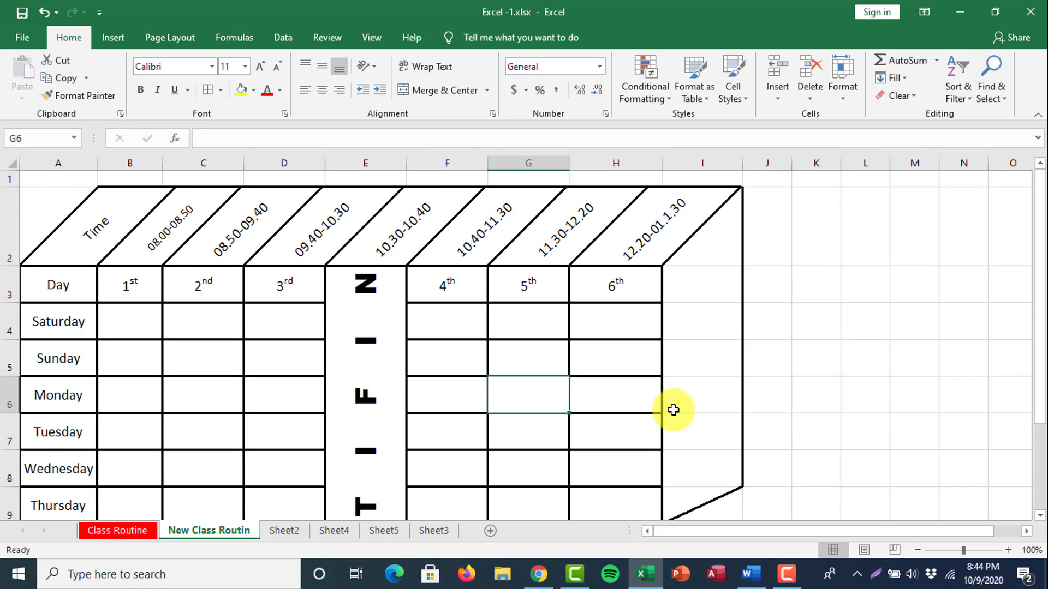
pyautogui.scroll(-1, 673, 410)
pyautogui.scroll(1, 673, 410)
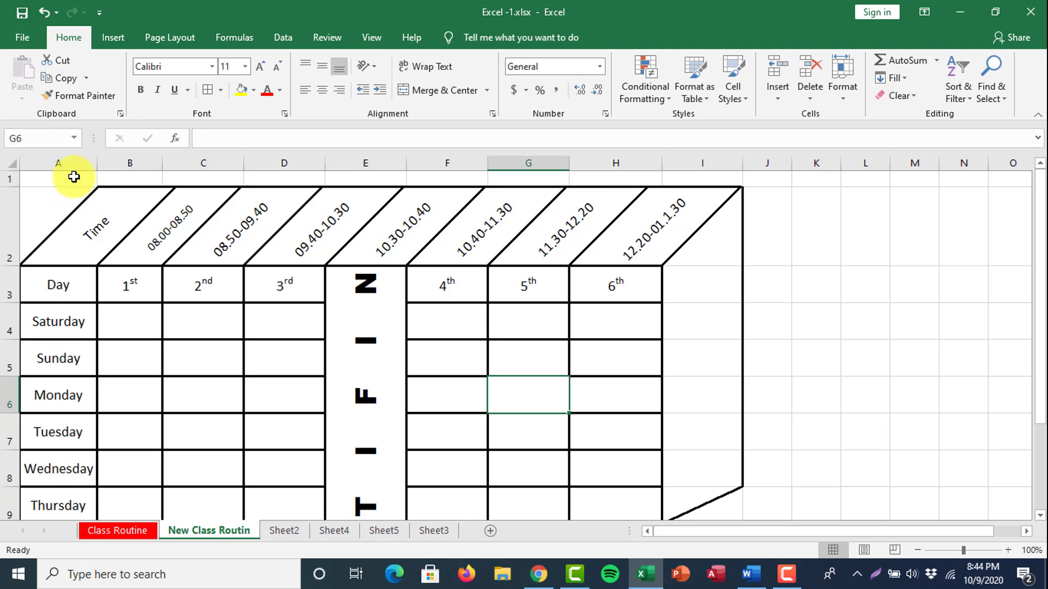
pyautogui.moveTo(74, 177); pyautogui.dragTo(662, 168)
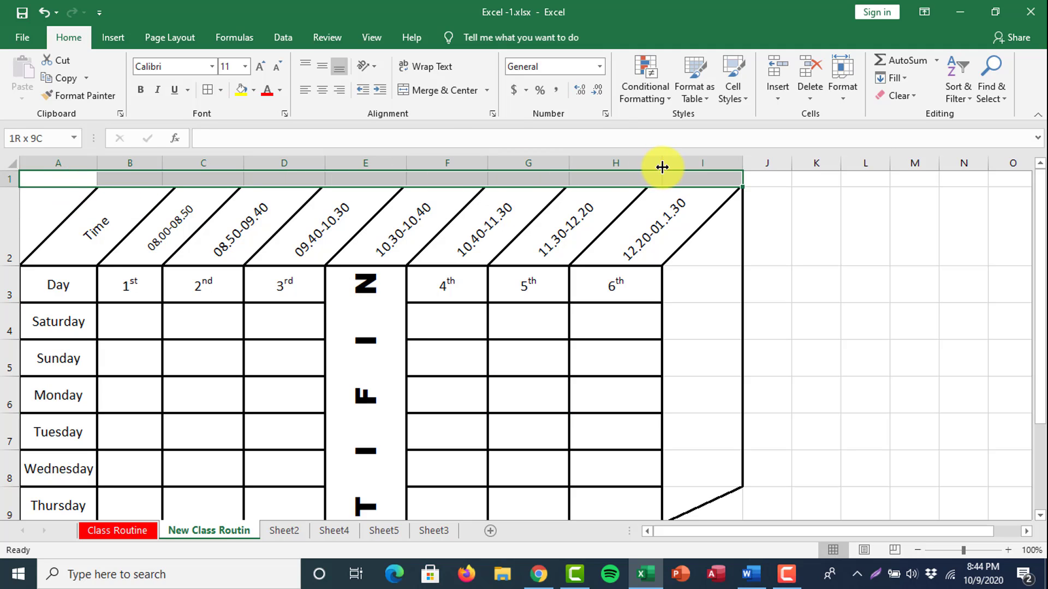
pyautogui.click(434, 91)
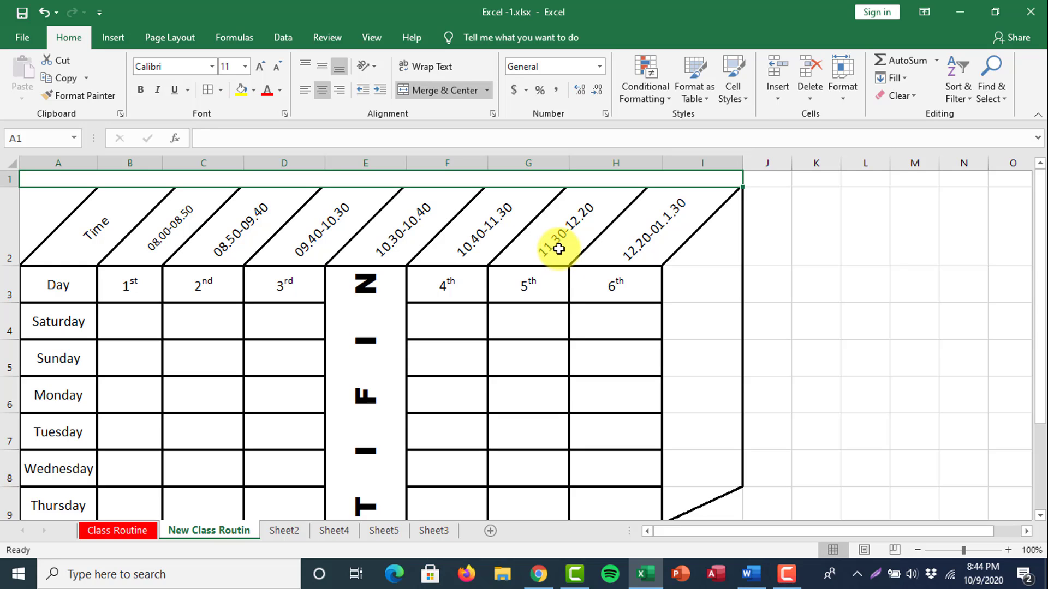
pyautogui.write('Class Routin')
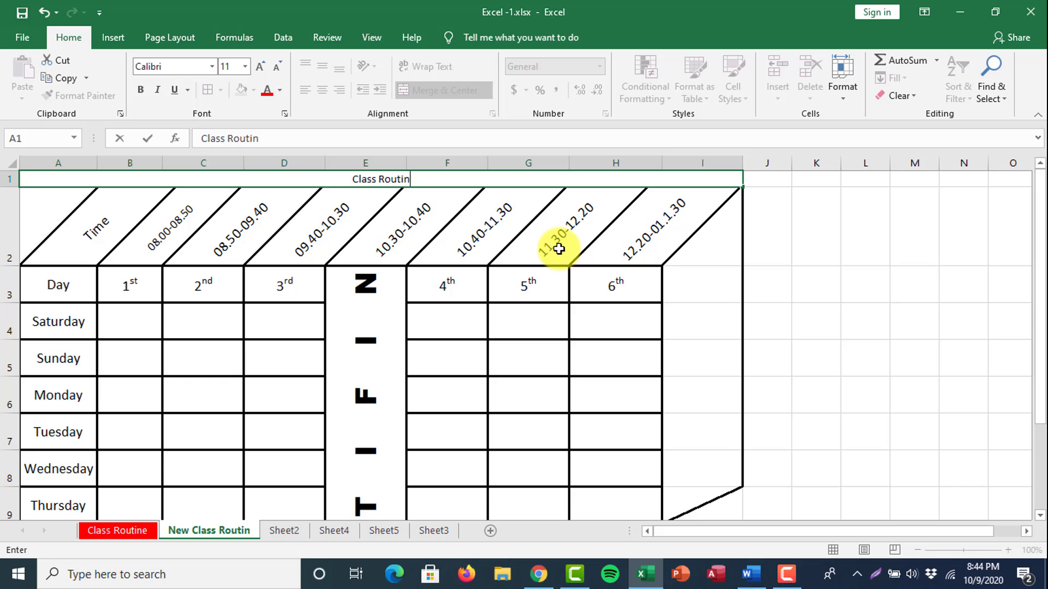
pyautogui.click(500, 384)
# Enlarge the font of the merged title in A1 to size 72
pyautogui.click(377, 180)
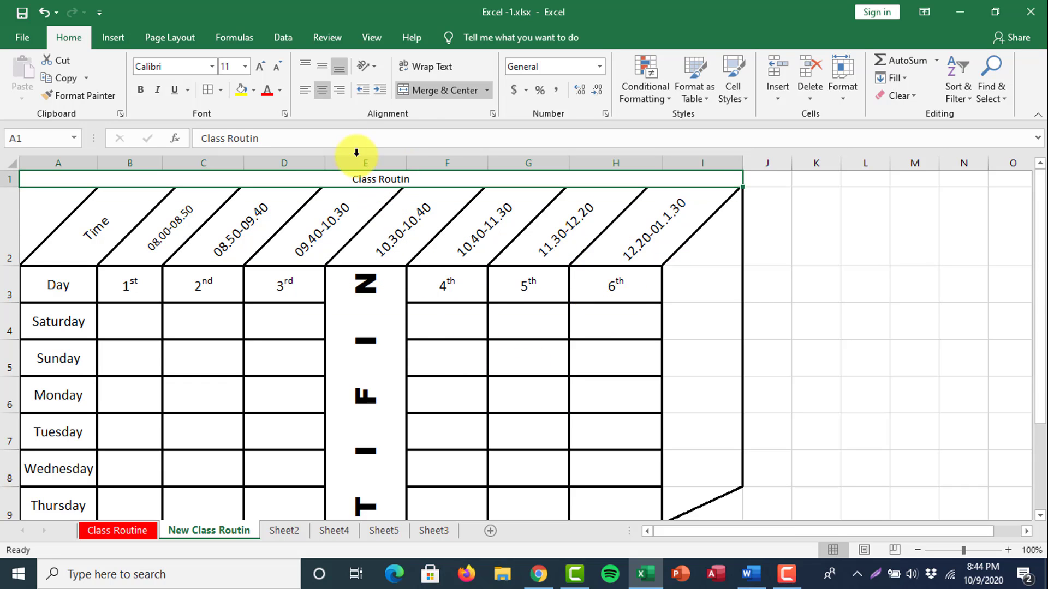
pyautogui.click(260, 65)
pyautogui.click(260, 66)
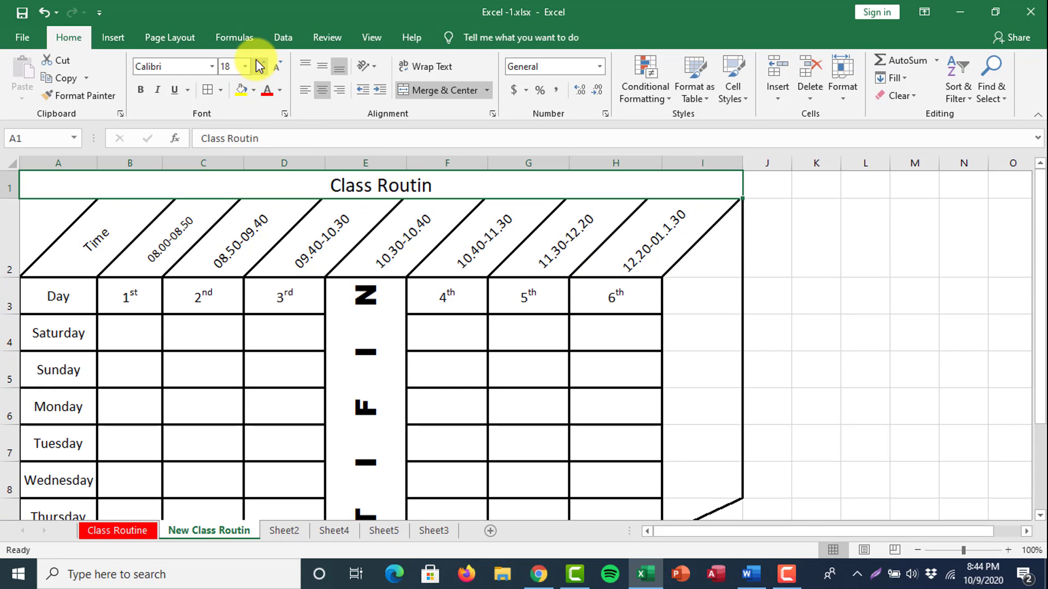
pyautogui.click(260, 66)
pyautogui.click(259, 65)
pyautogui.click(562, 421)
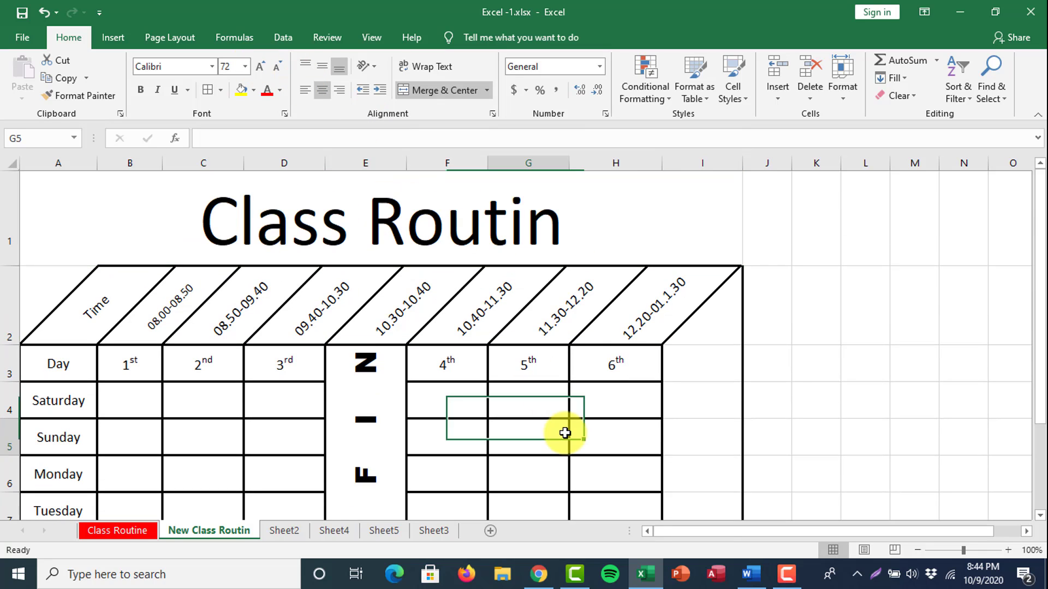
pyautogui.scroll(-3, 565, 433)
pyautogui.scroll(3, 565, 433)
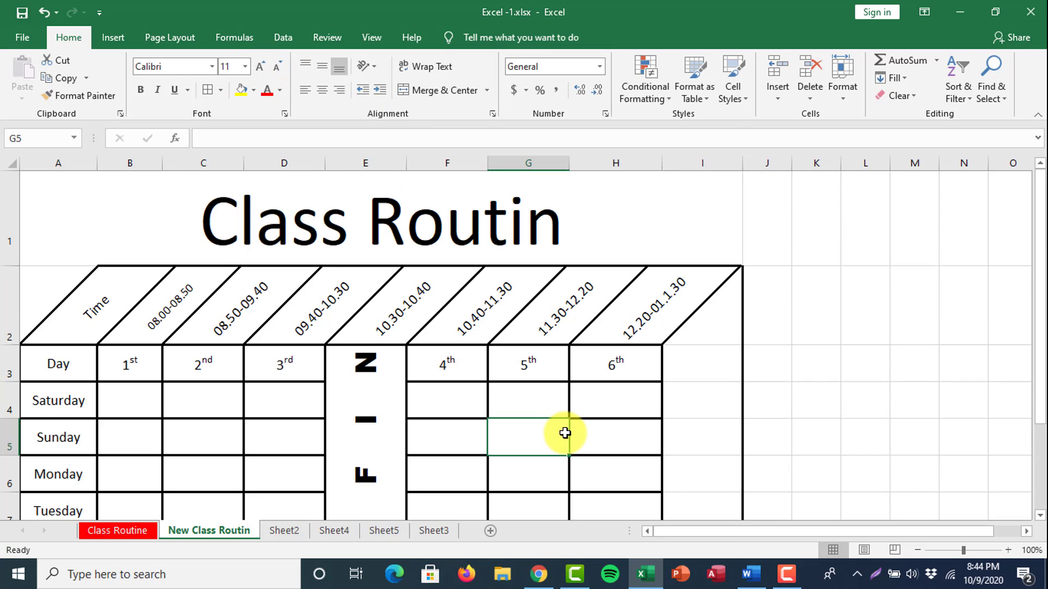
# Review the print preview of the New Class Routin sheet and compare its table with the Class Routine sheet
pyautogui.hotkey('ctrl', 'p')
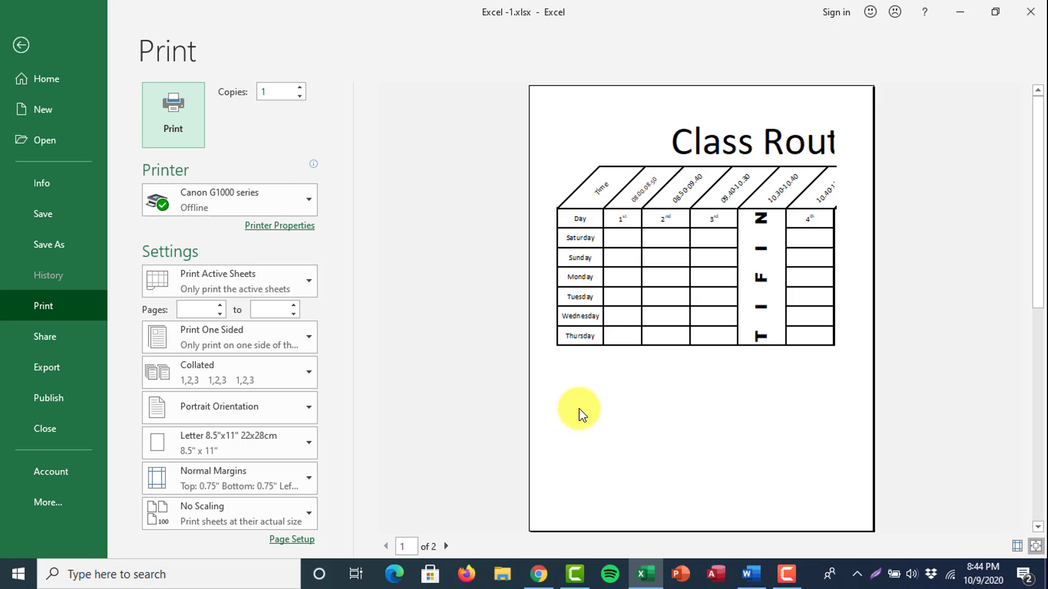
pyautogui.press('Escape')
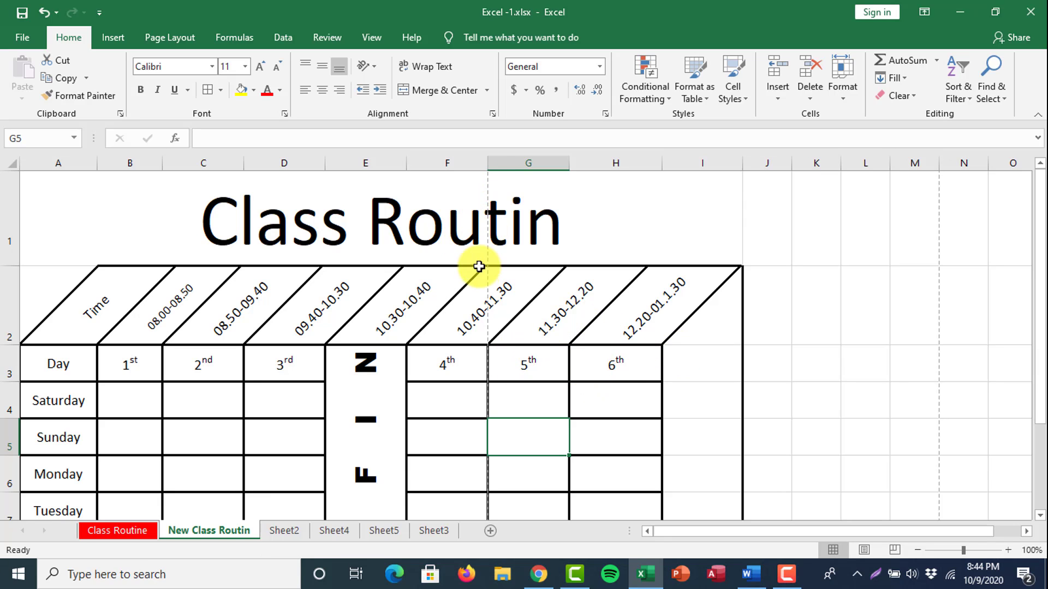
pyautogui.scroll(-3, 477, 343)
pyautogui.scroll(3, 478, 356)
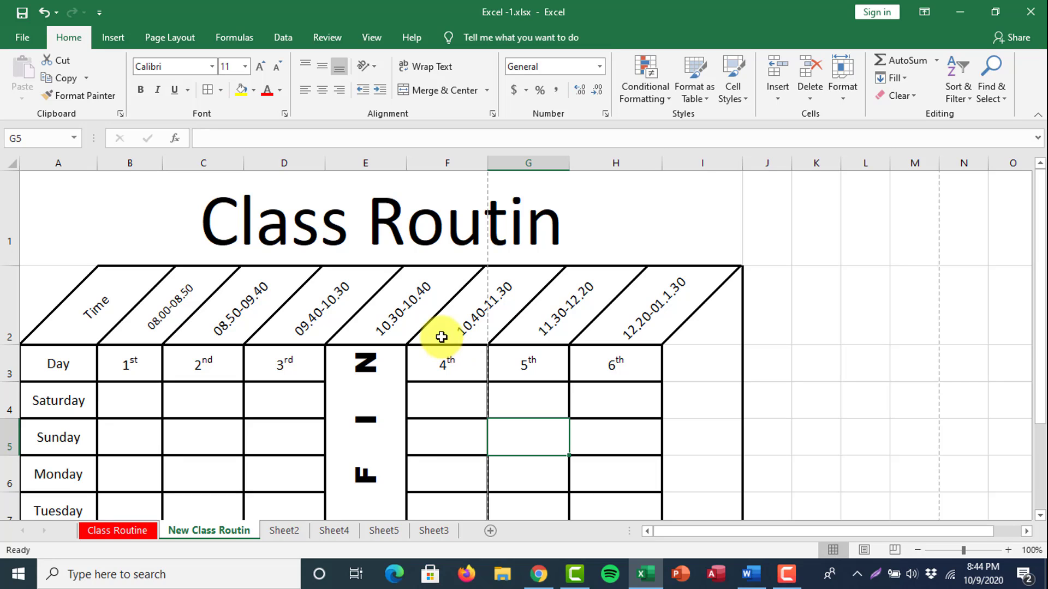
pyautogui.click(143, 532)
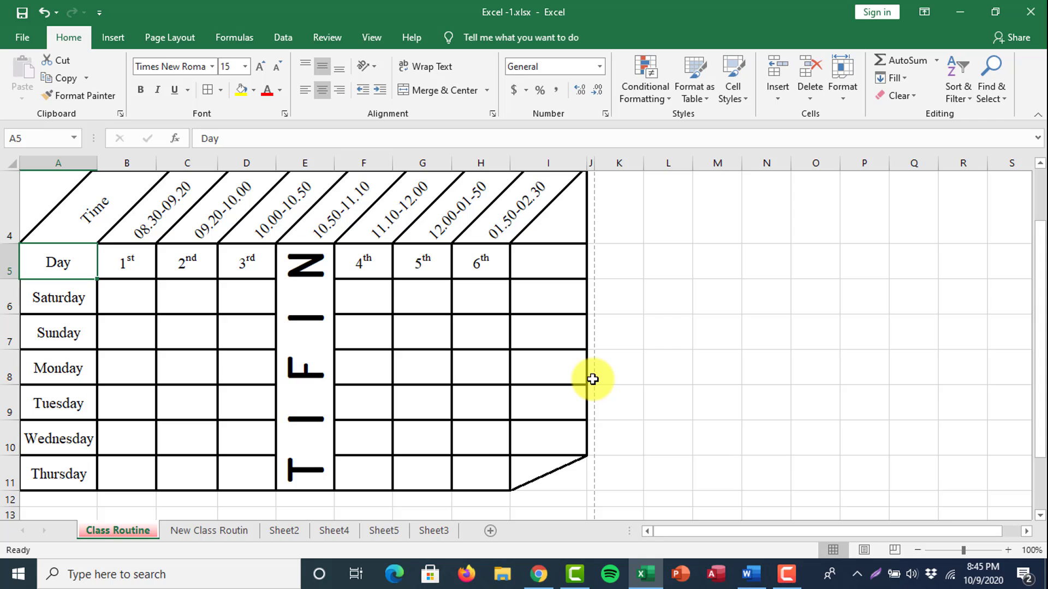
pyautogui.click(221, 533)
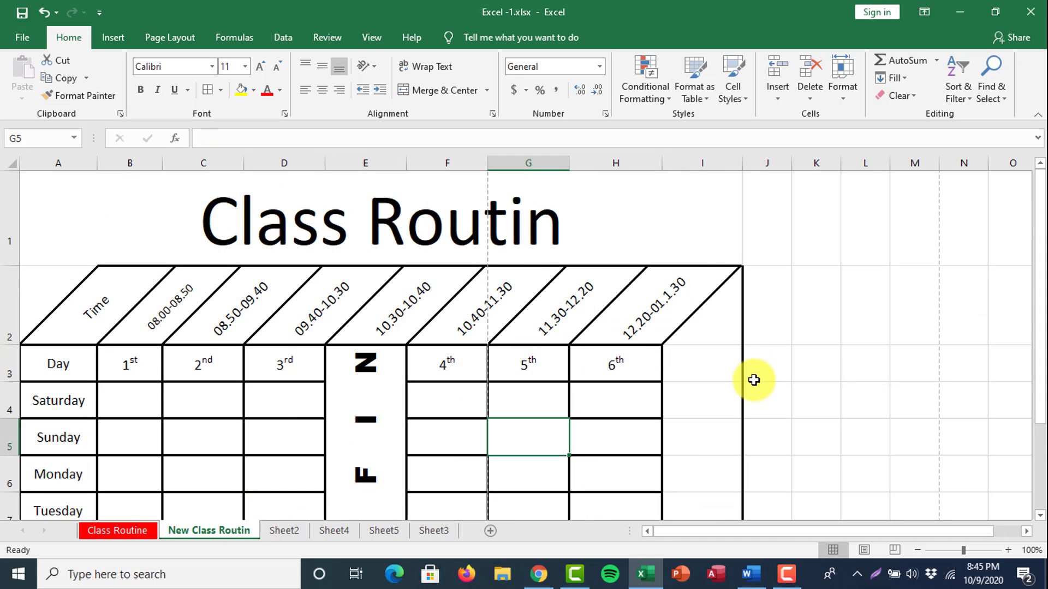
pyautogui.scroll(-1, 753, 380)
pyautogui.scroll(1, 753, 380)
pyautogui.scroll(-1, 754, 379)
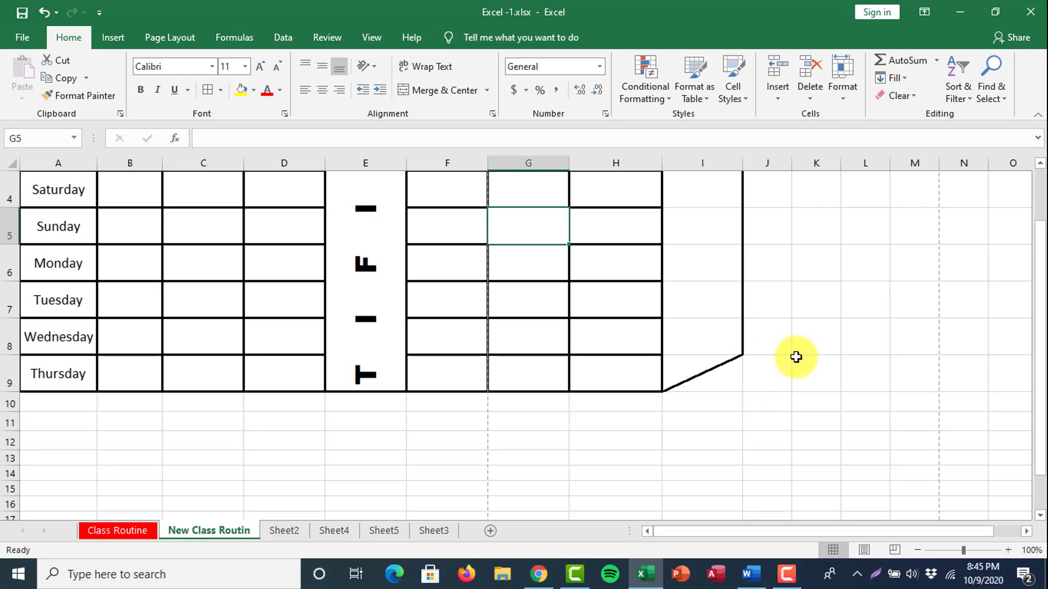
pyautogui.click(748, 449)
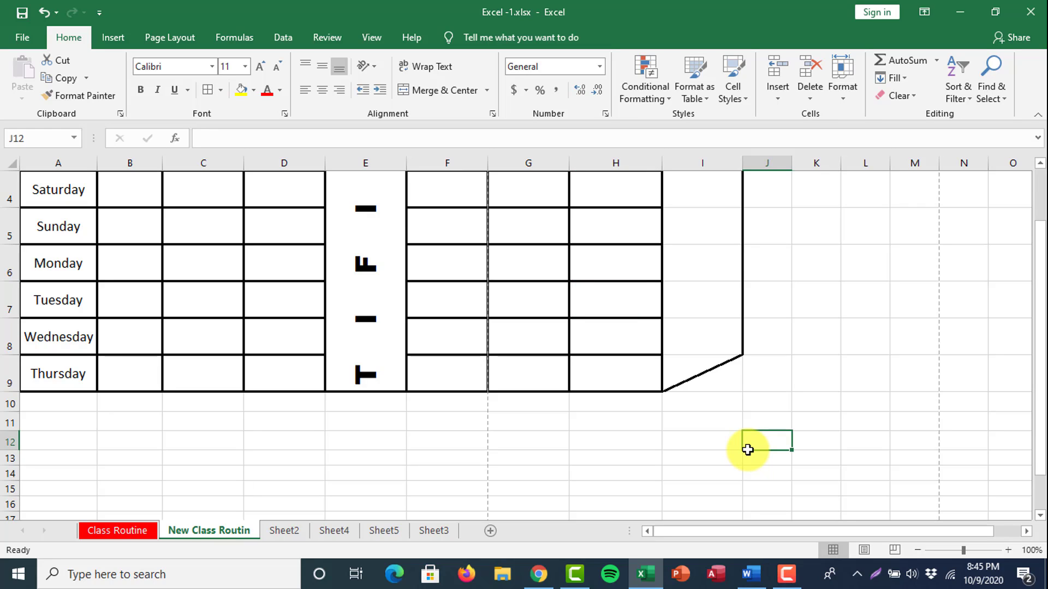